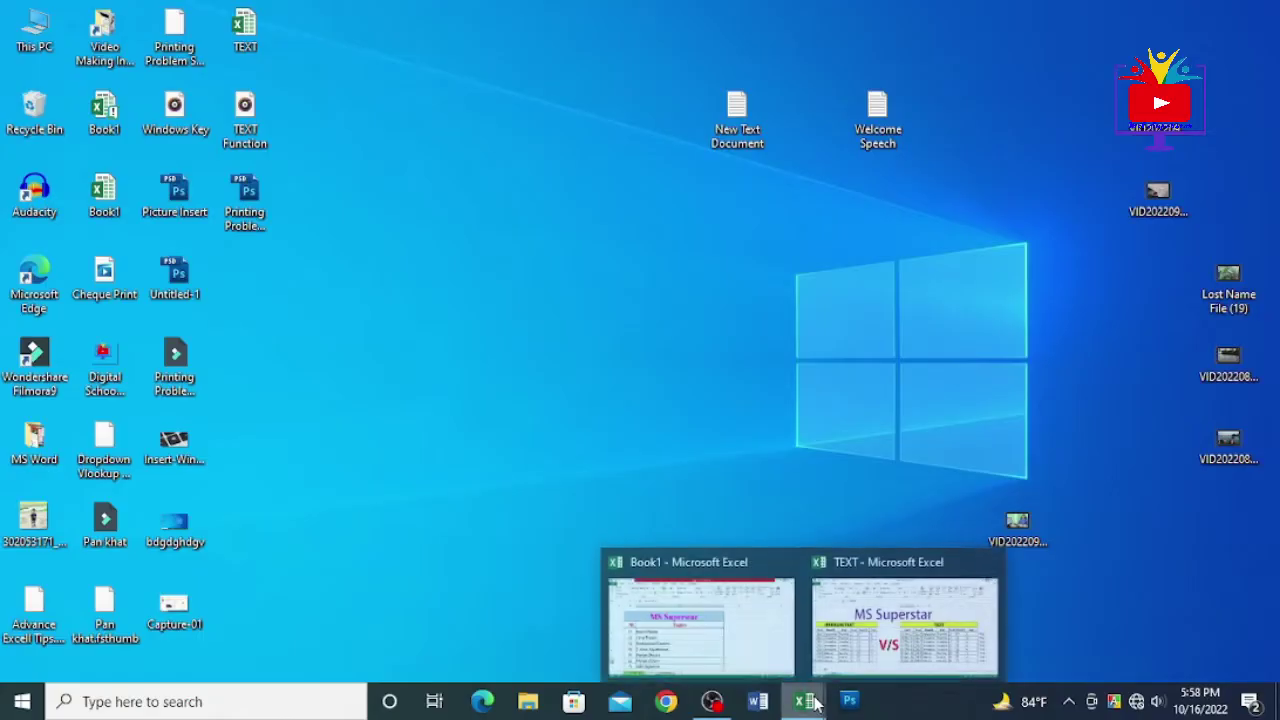
- Bring the Book1 workbook to the front from its Excel taskbar preview thumbnail
left_click(725, 630)
mouse_move(818, 705)
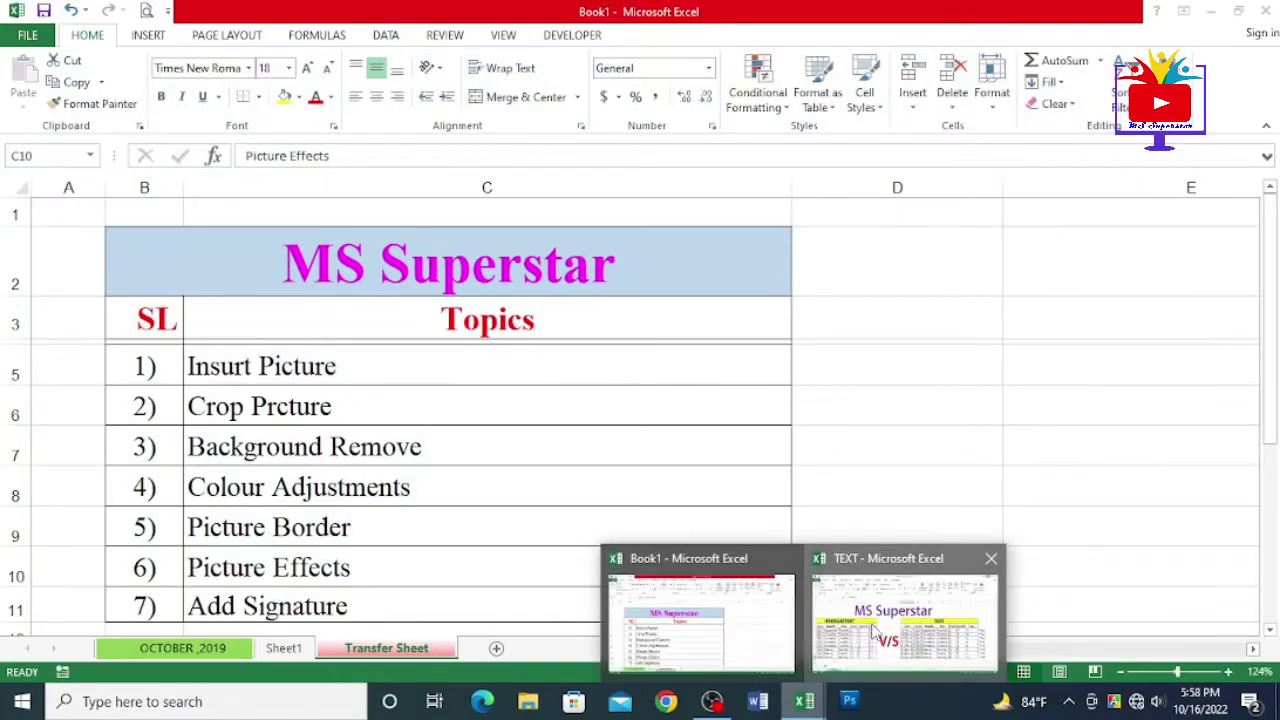
left_click(848, 655)
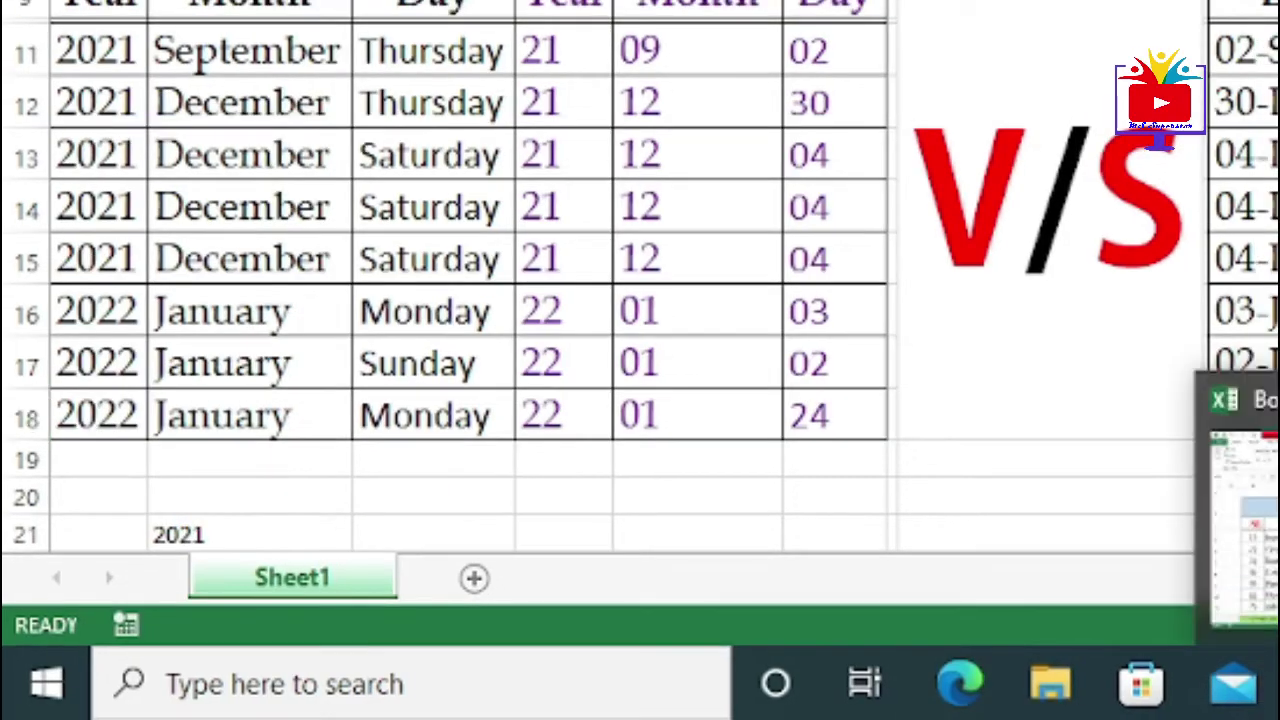
left_click(1272, 505)
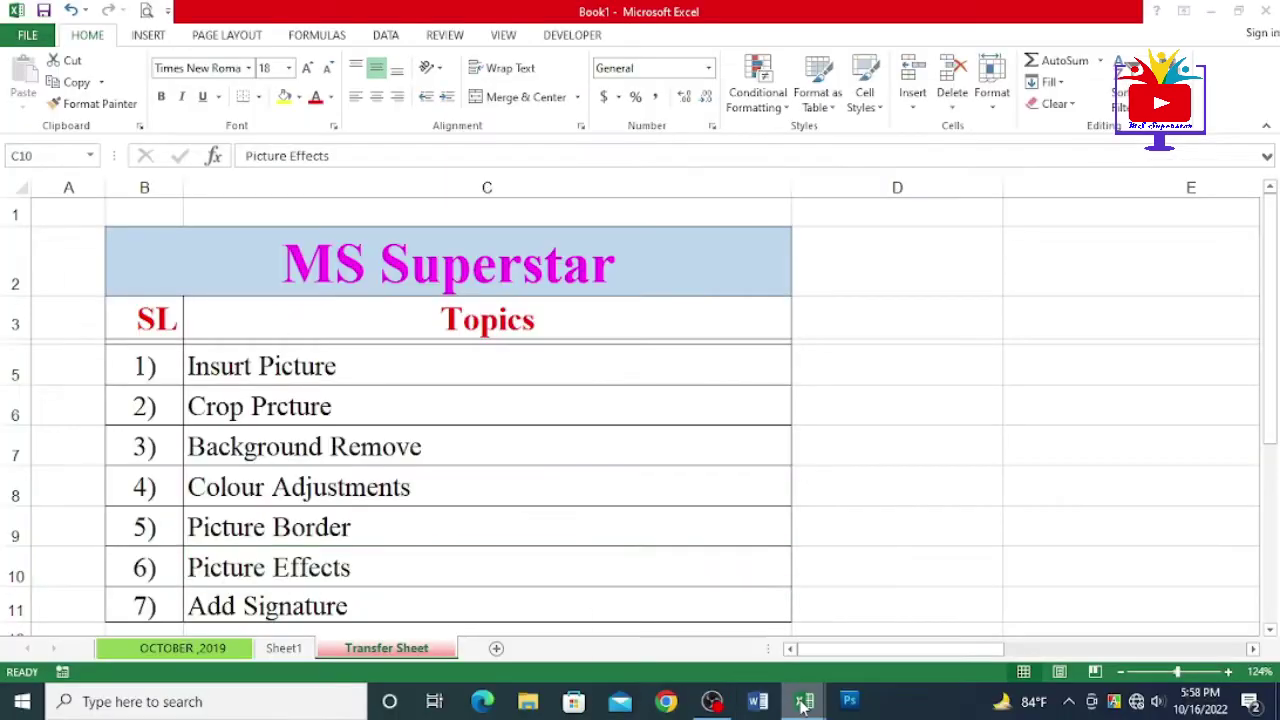
mouse_move(805, 700)
left_click(906, 612)
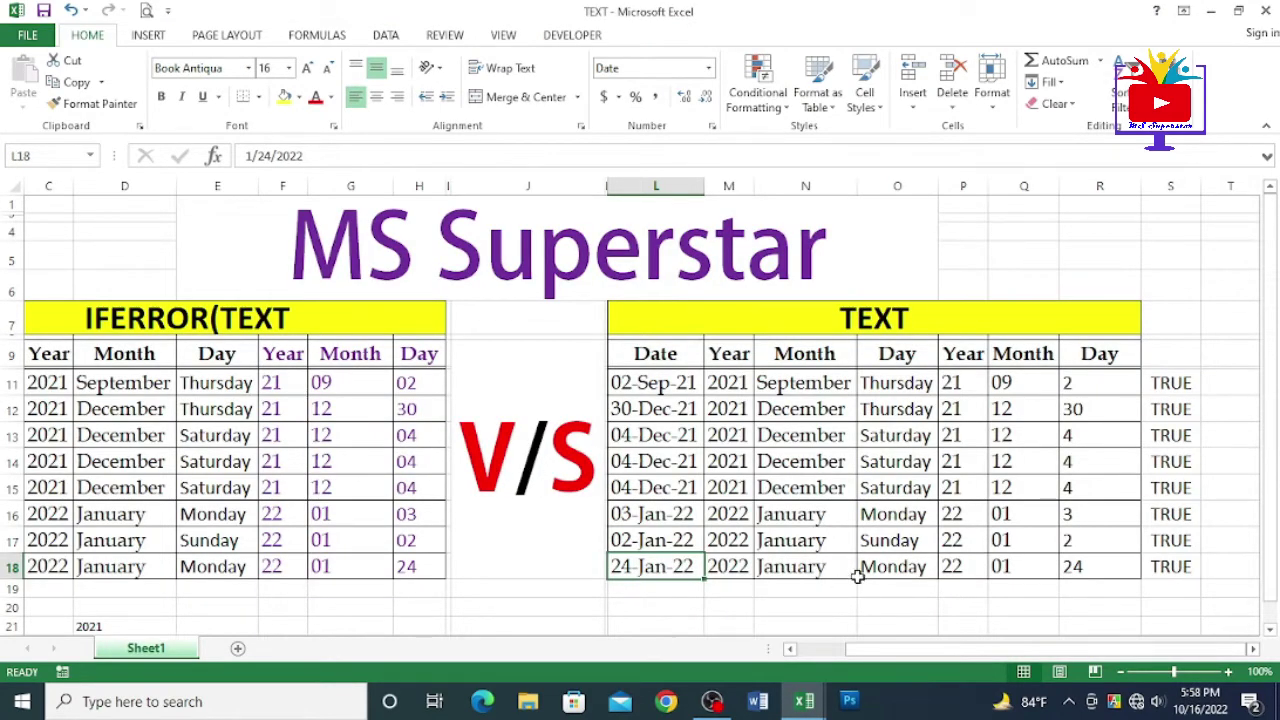
mouse_move(806, 700)
left_click(714, 648)
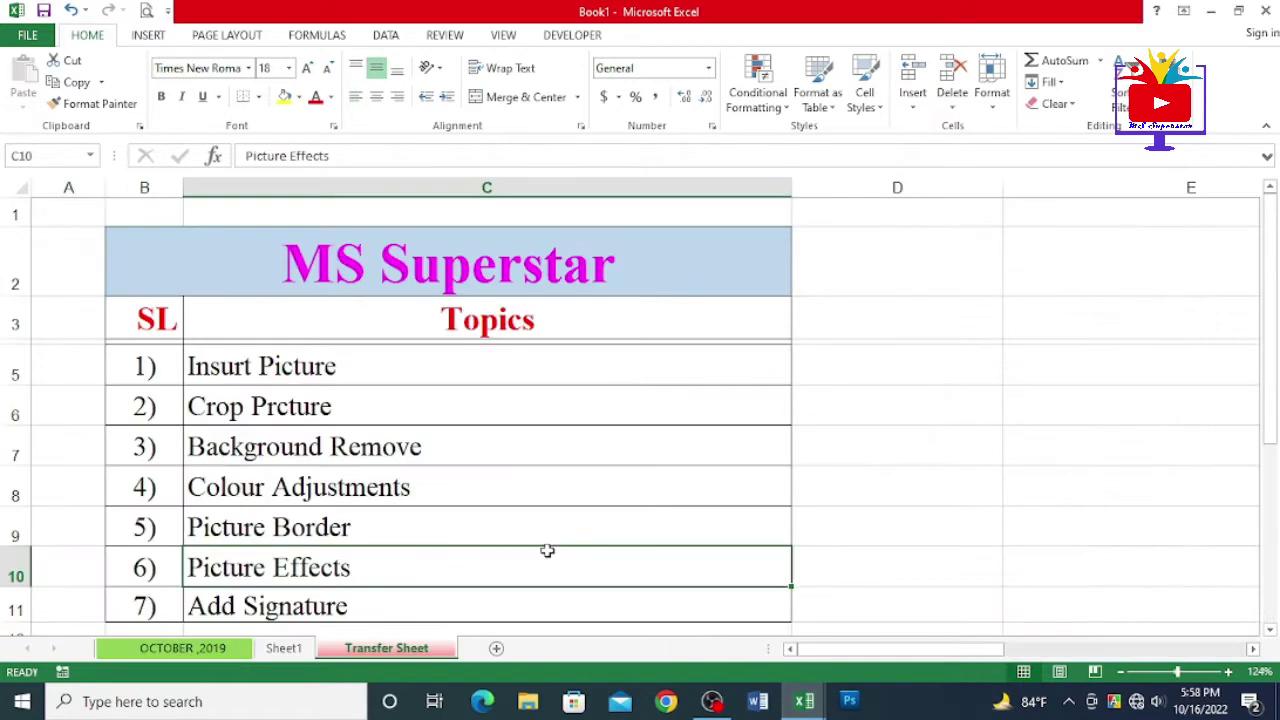
left_click_drag(450, 265, 470, 565)
mouse_move(806, 702)
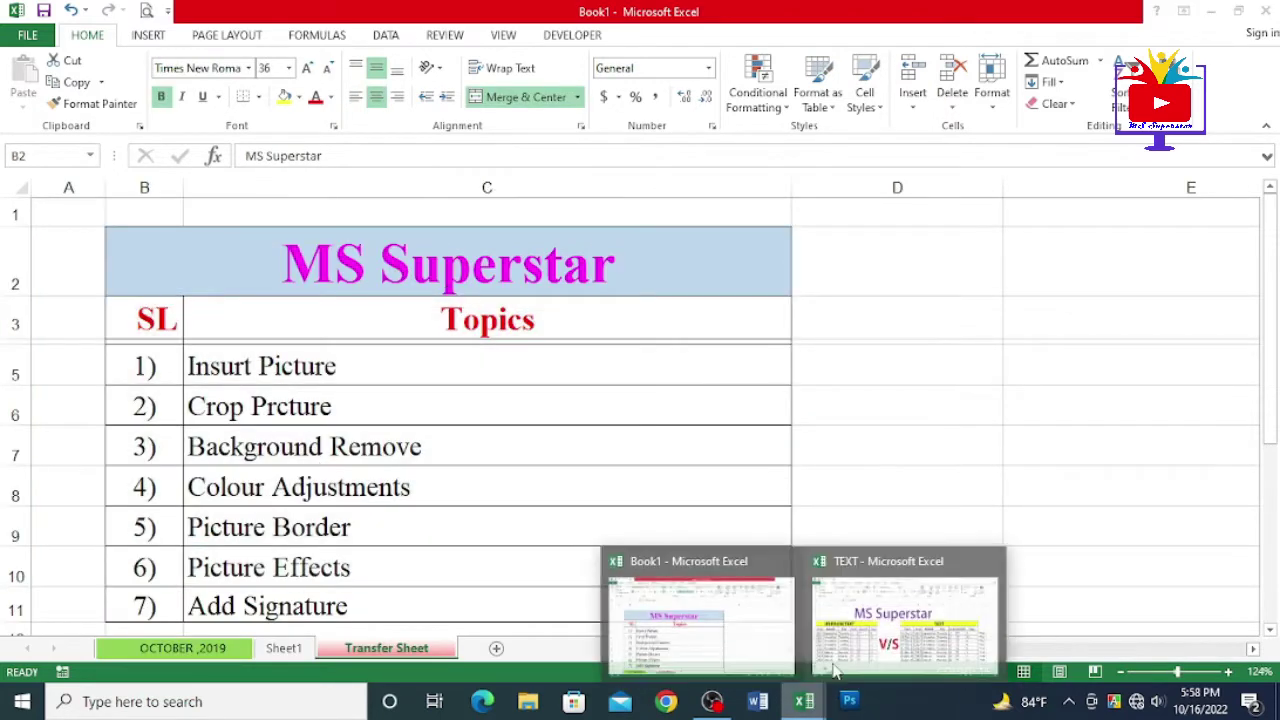
left_click(887, 615)
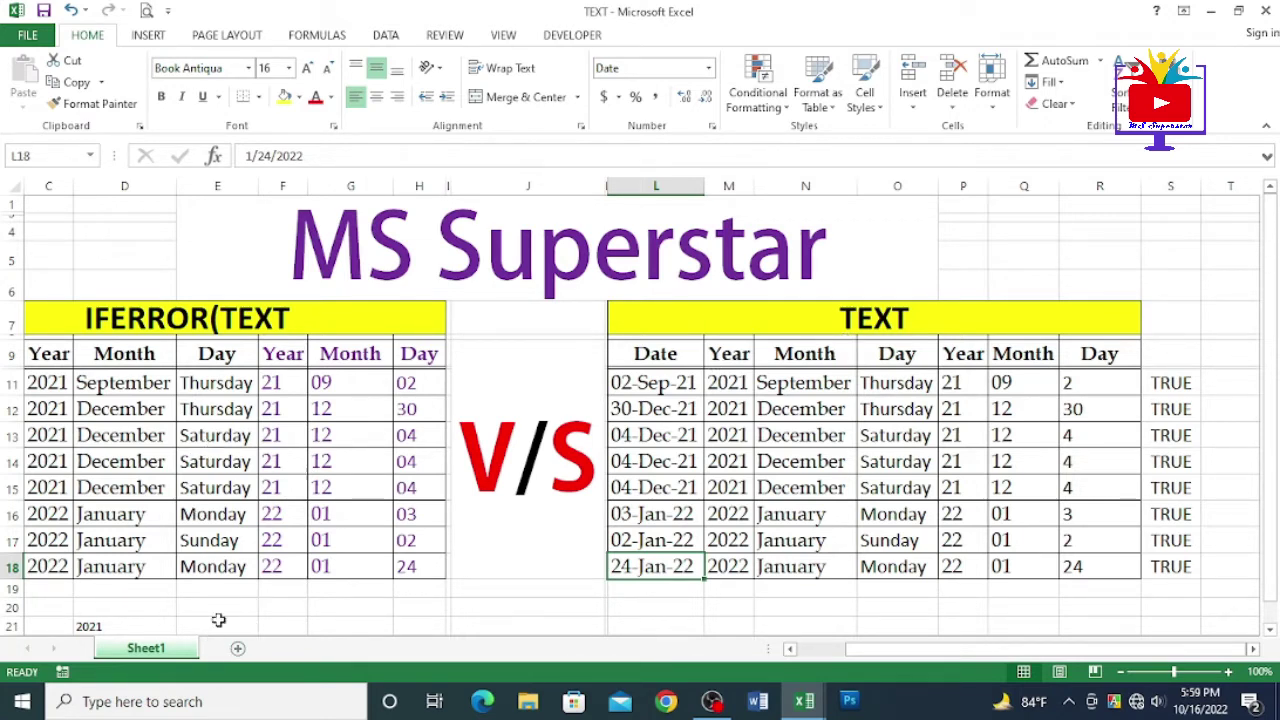
left_click(800, 702)
left_click(700, 625)
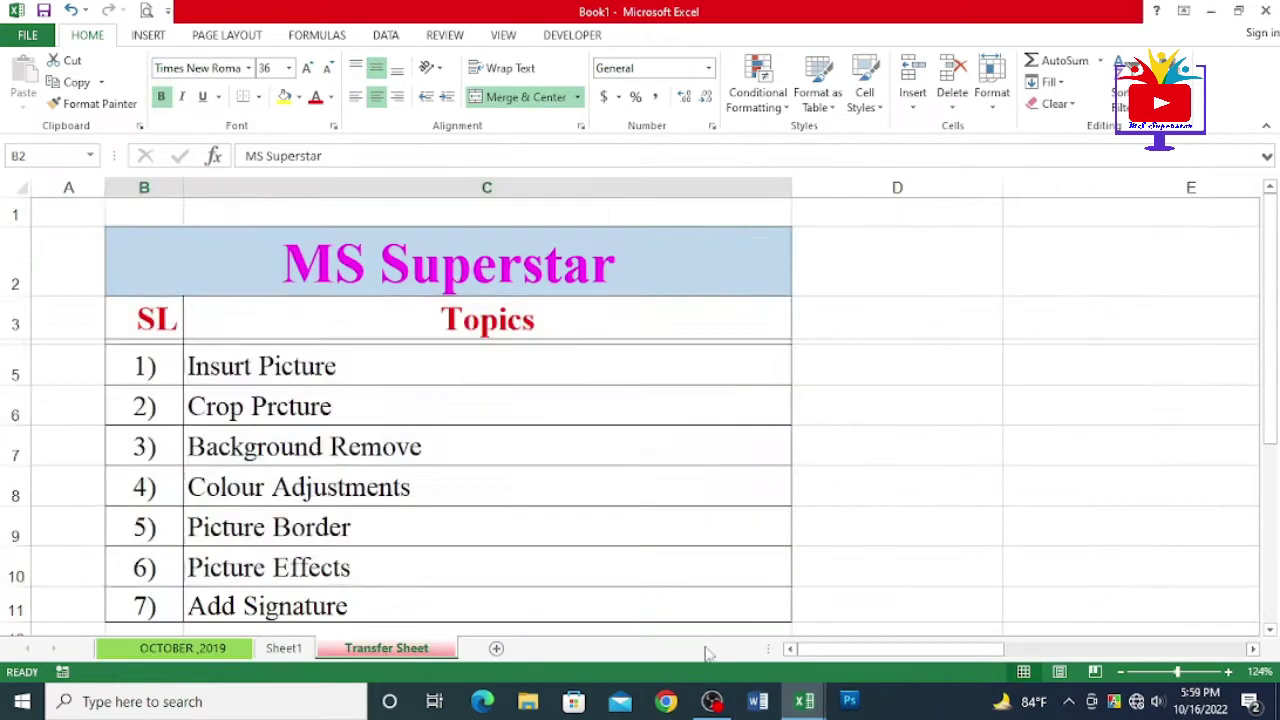
left_click(366, 449)
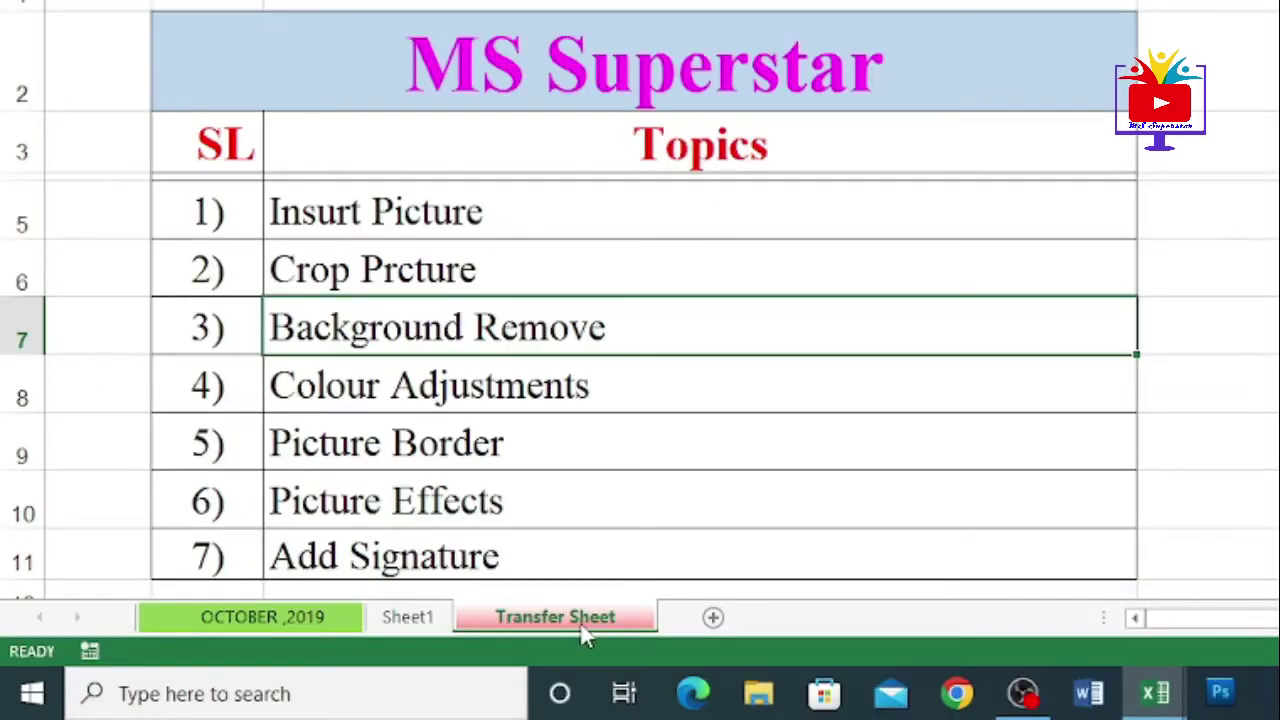
- Open the Move or Copy dialog for the Transfer Sheet tab
right_click(406, 652)
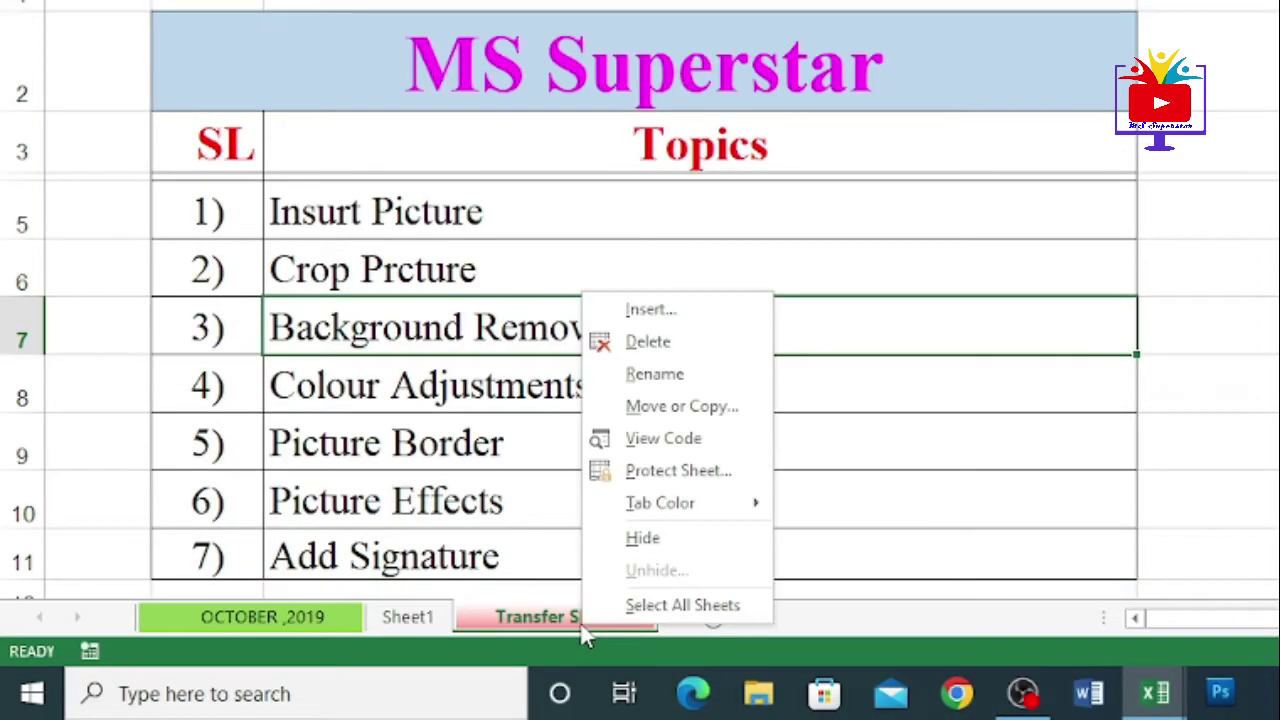
left_click(670, 418)
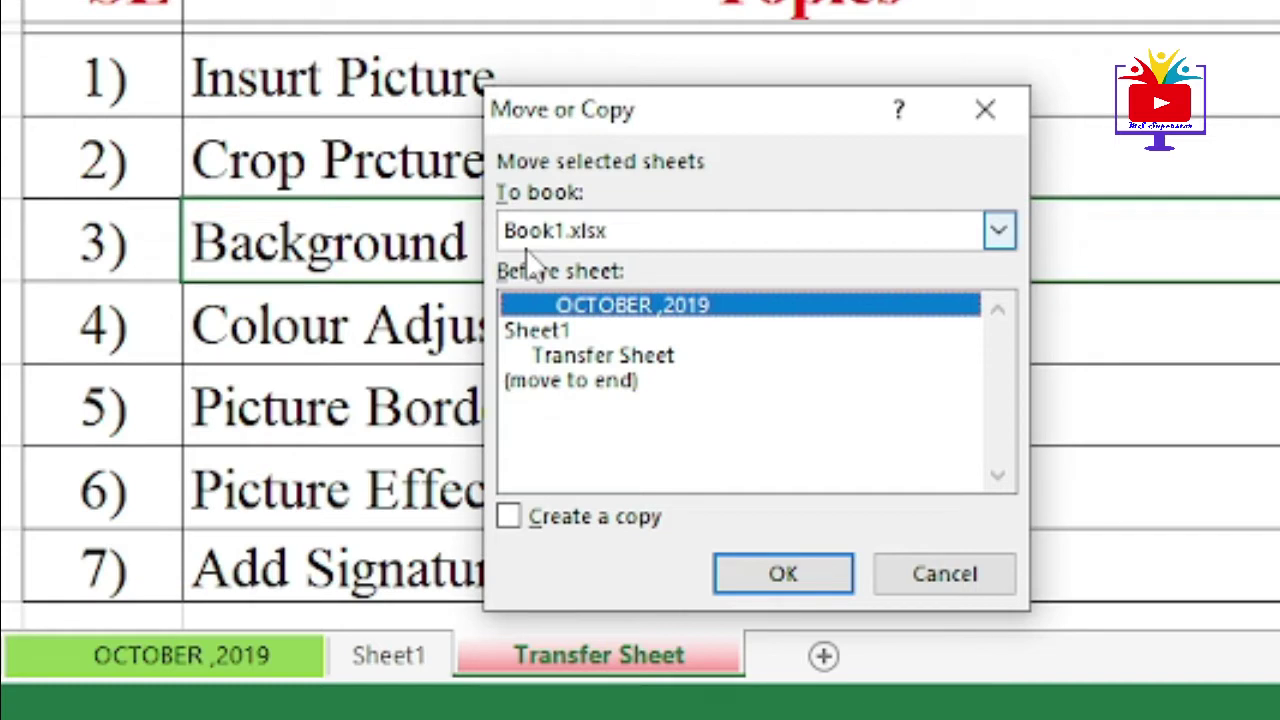
- Copy Transfer Sheet to TEXT.xlsx at (move to end), with Create a copy ticked
left_click(748, 240)
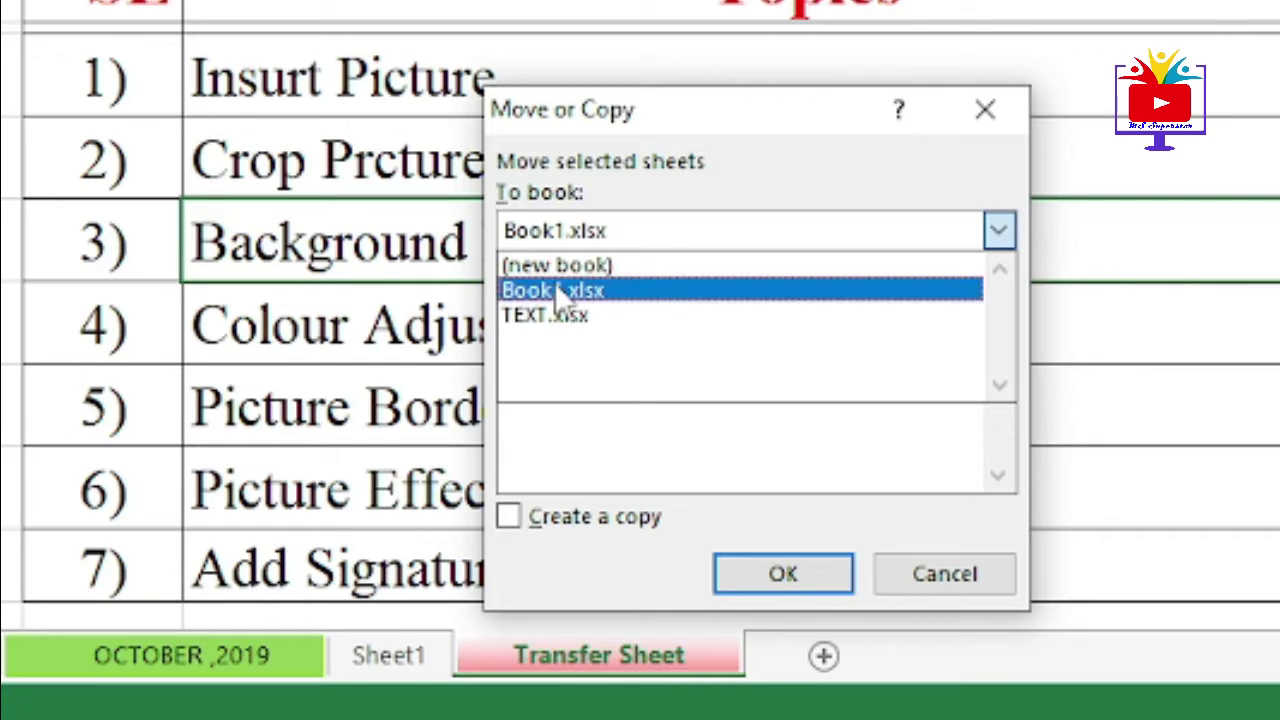
left_click(565, 318)
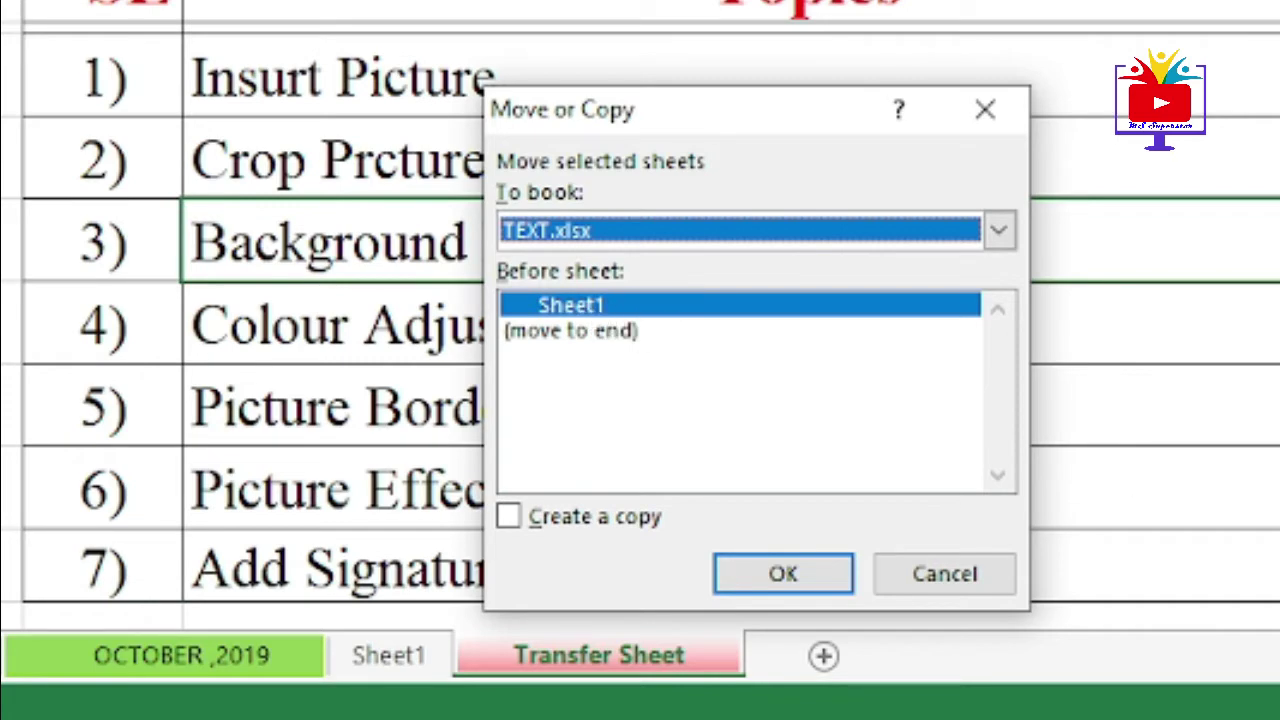
mouse_move(804, 702)
mouse_move(863, 630)
left_click(580, 336)
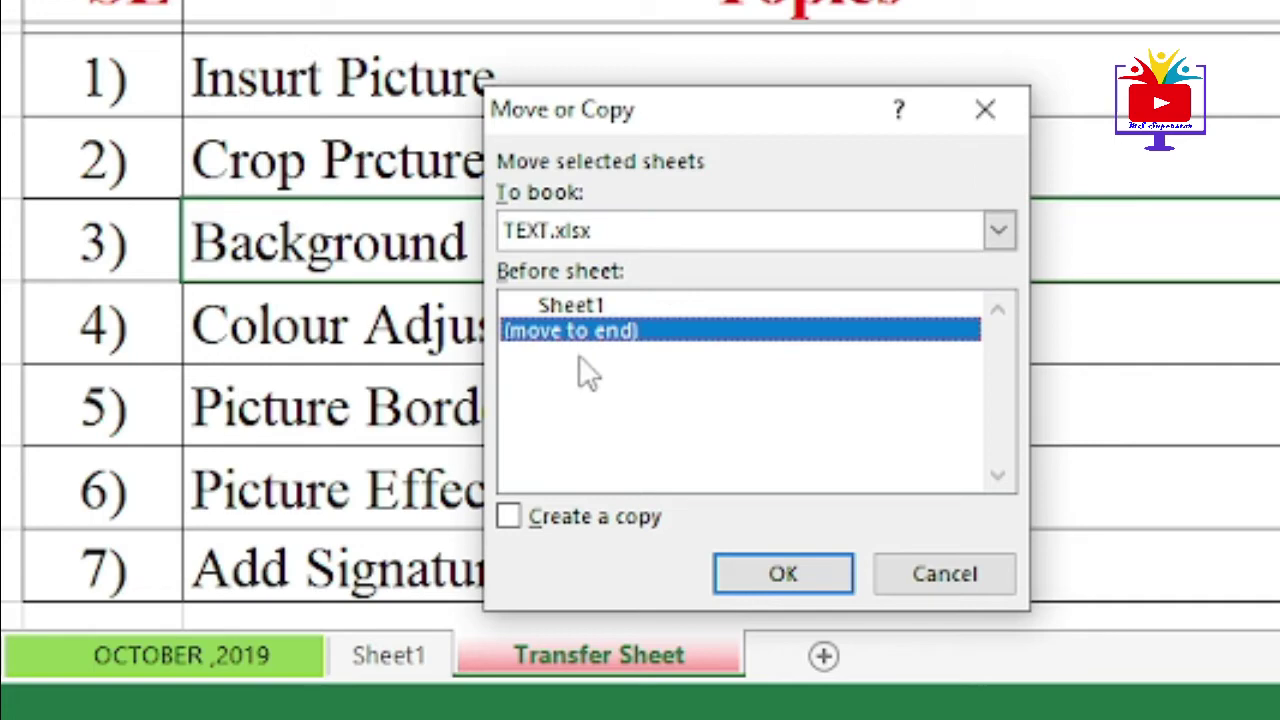
left_click_drag(734, 124, 1254, 10)
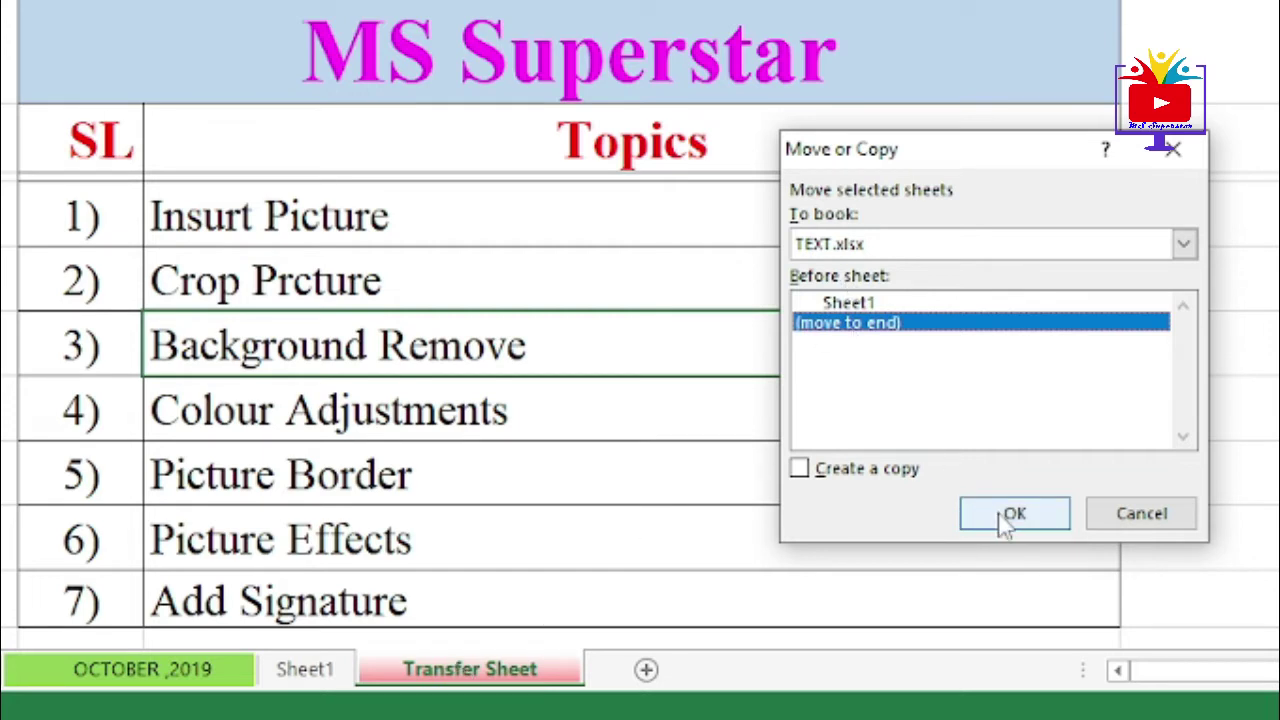
left_click(803, 483)
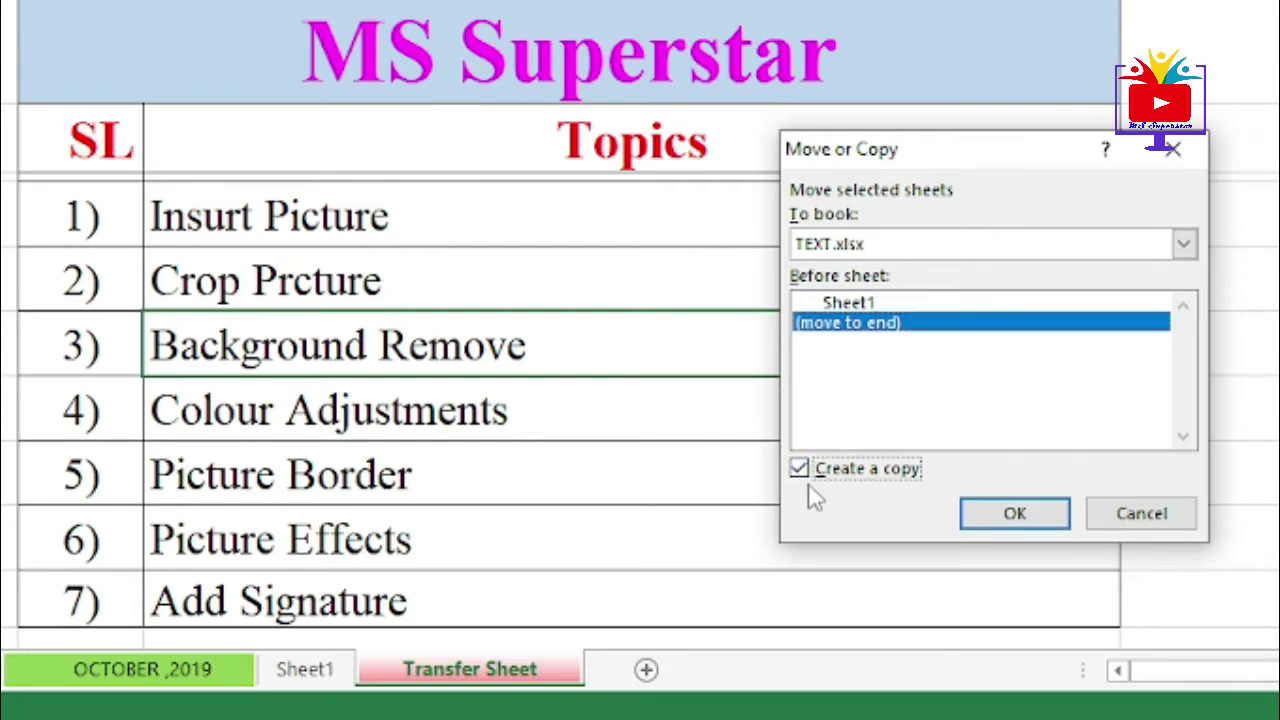
left_click(1020, 516)
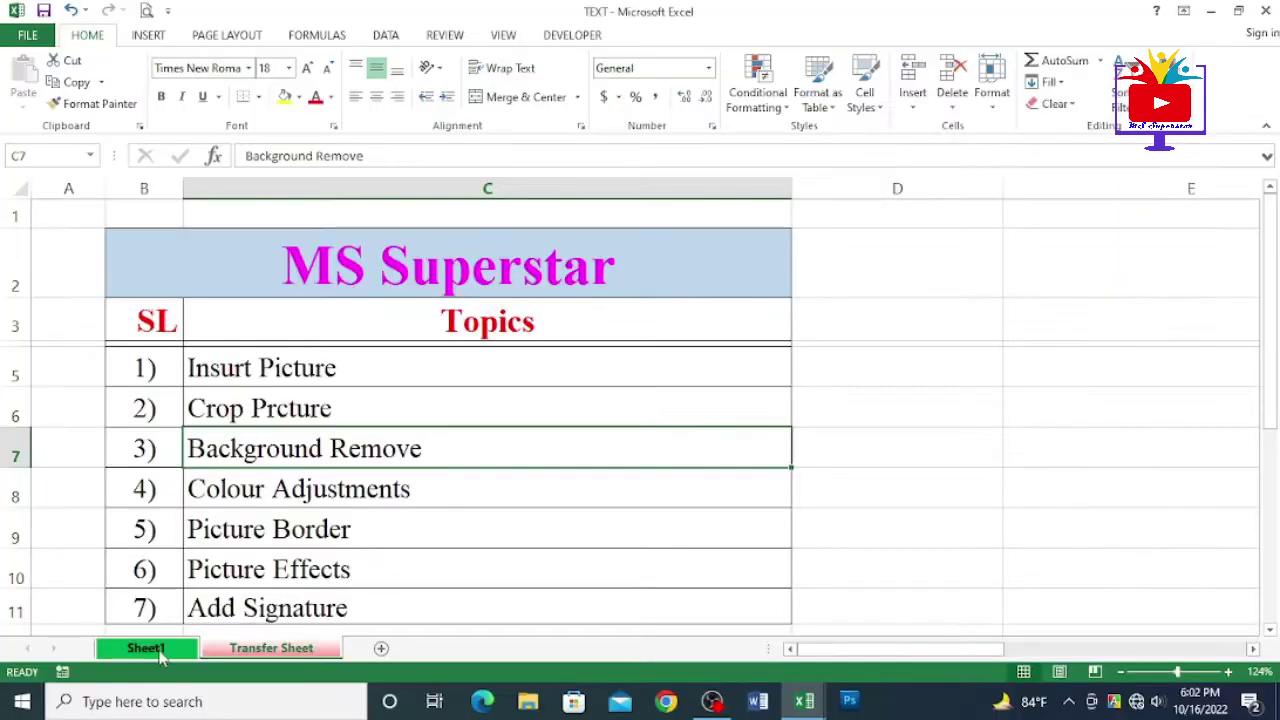
- Compare Sheet1's table with the copied Transfer Sheet in the TEXT workbook
left_click(106, 674)
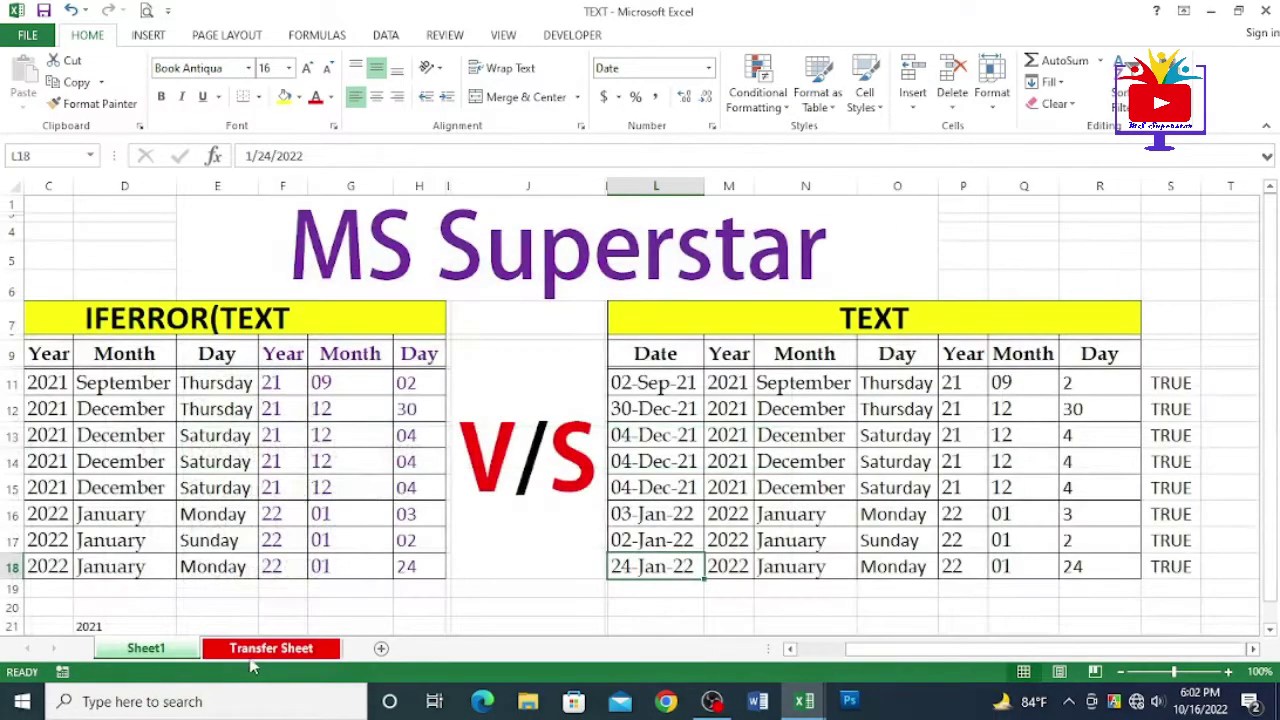
left_click(235, 674)
left_click(106, 672)
left_click(175, 650)
left_click(240, 650)
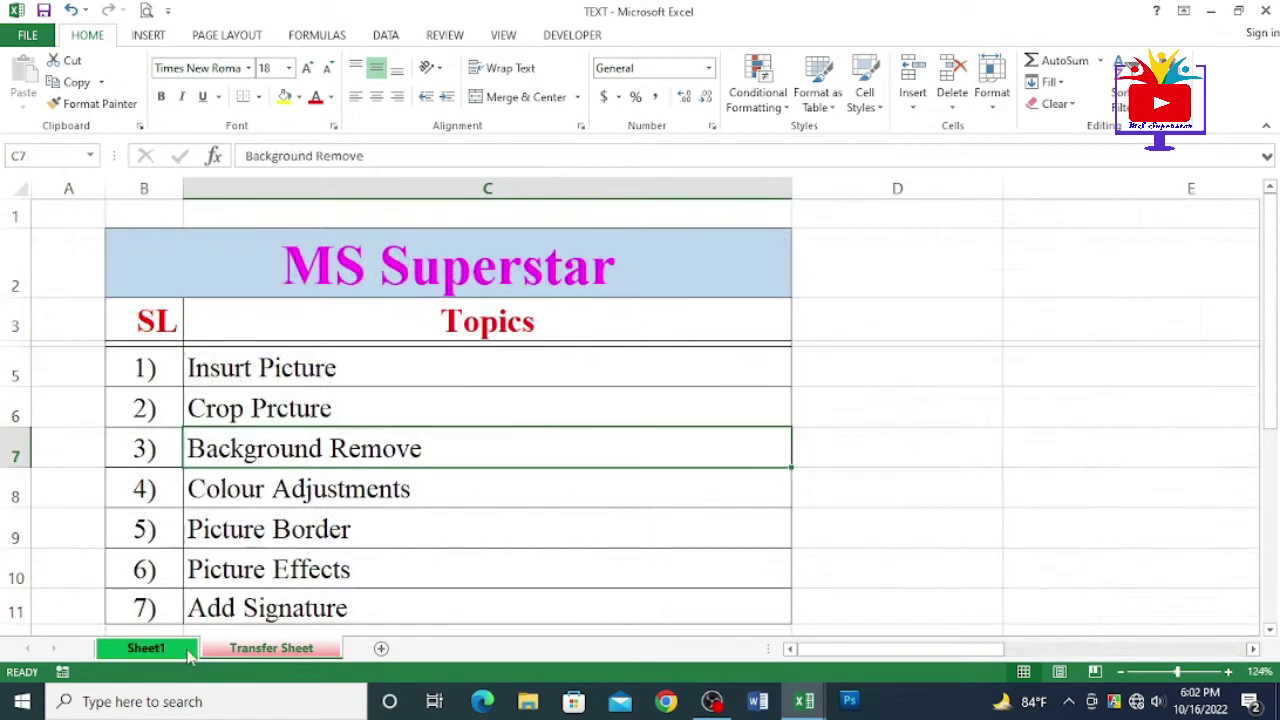
left_click(186, 653)
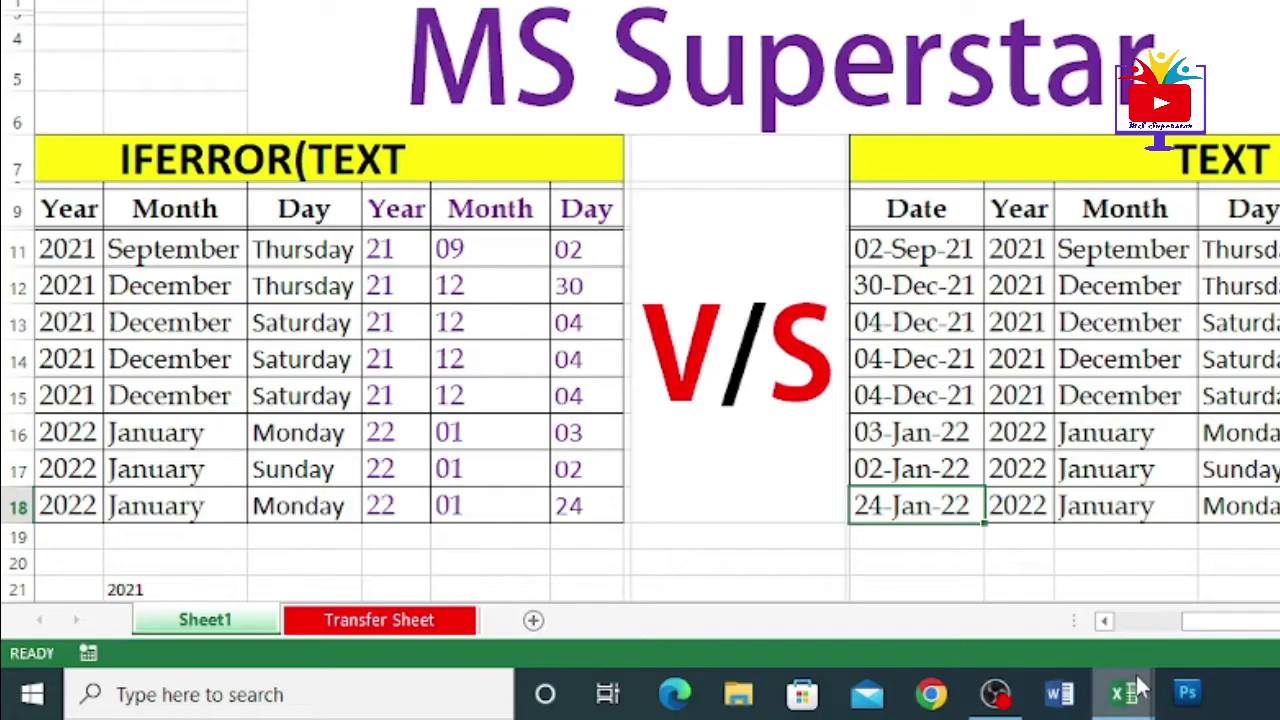
- In Book1, check the OCTOBER ,2019, Sheet1 and original Transfer Sheet tabs
mouse_move(803, 701)
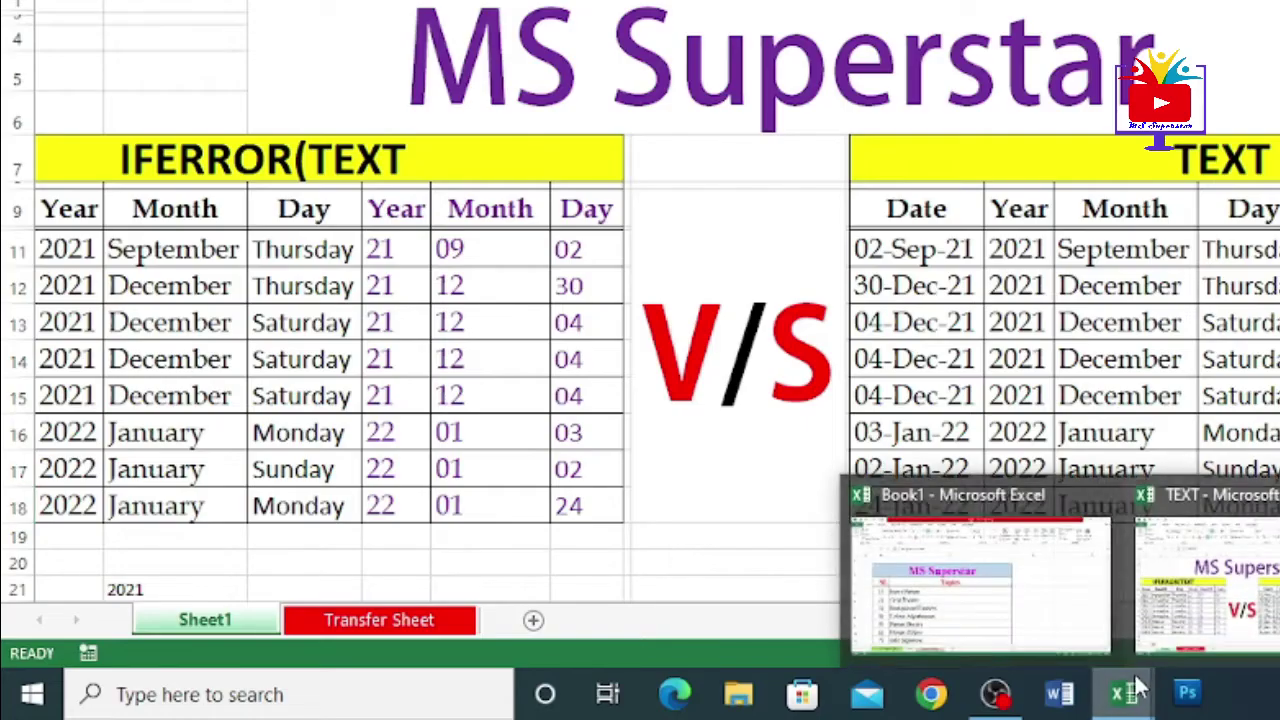
left_click(663, 634)
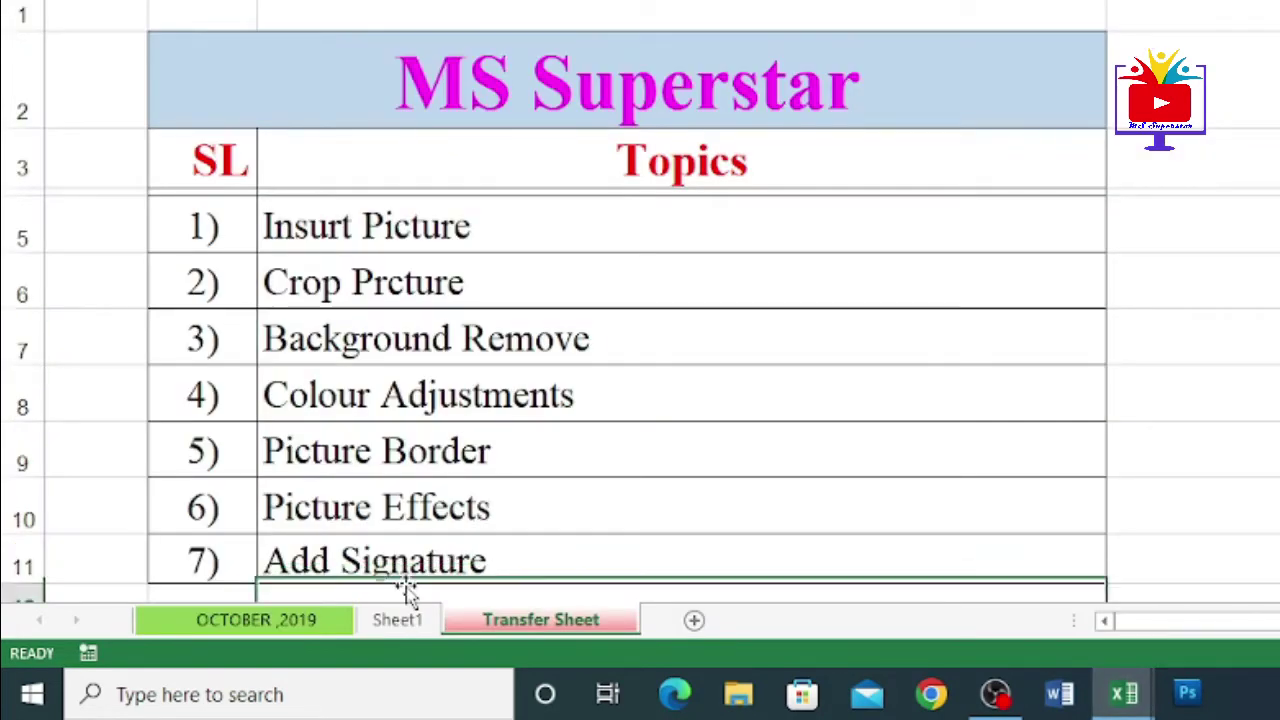
left_click(300, 621)
left_click(474, 624)
left_click(388, 626)
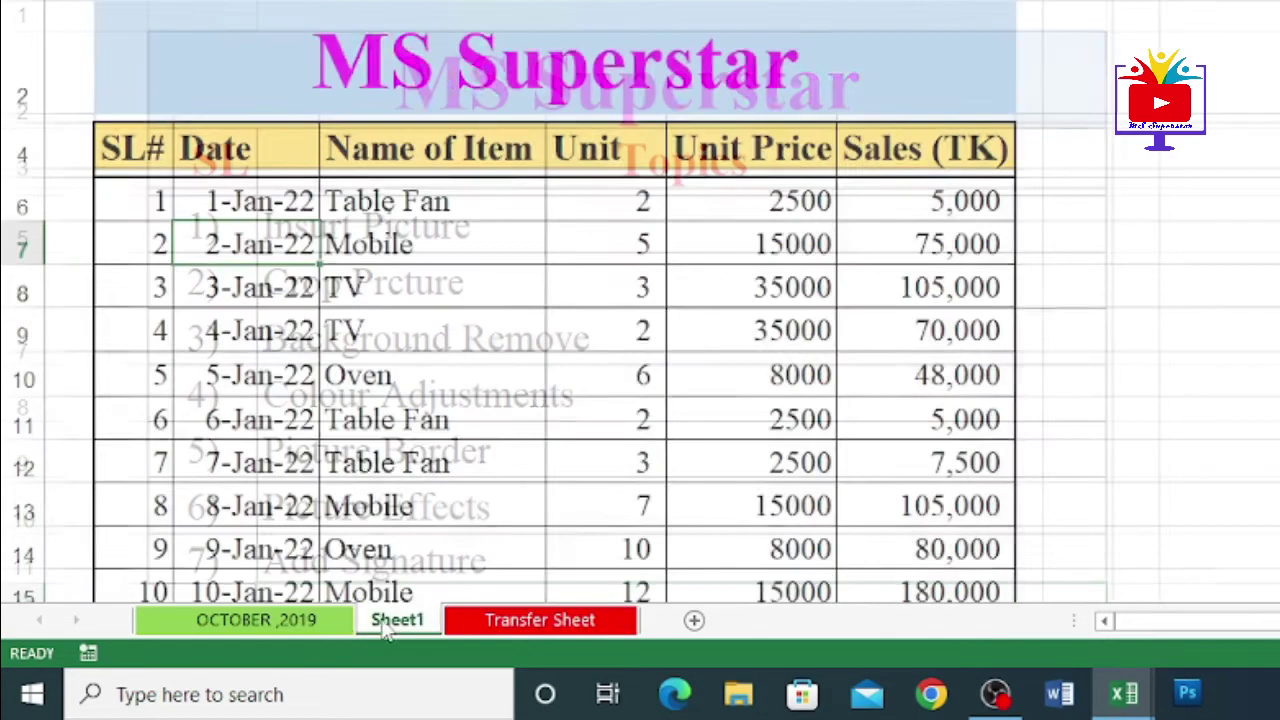
left_click(325, 625)
left_click(484, 622)
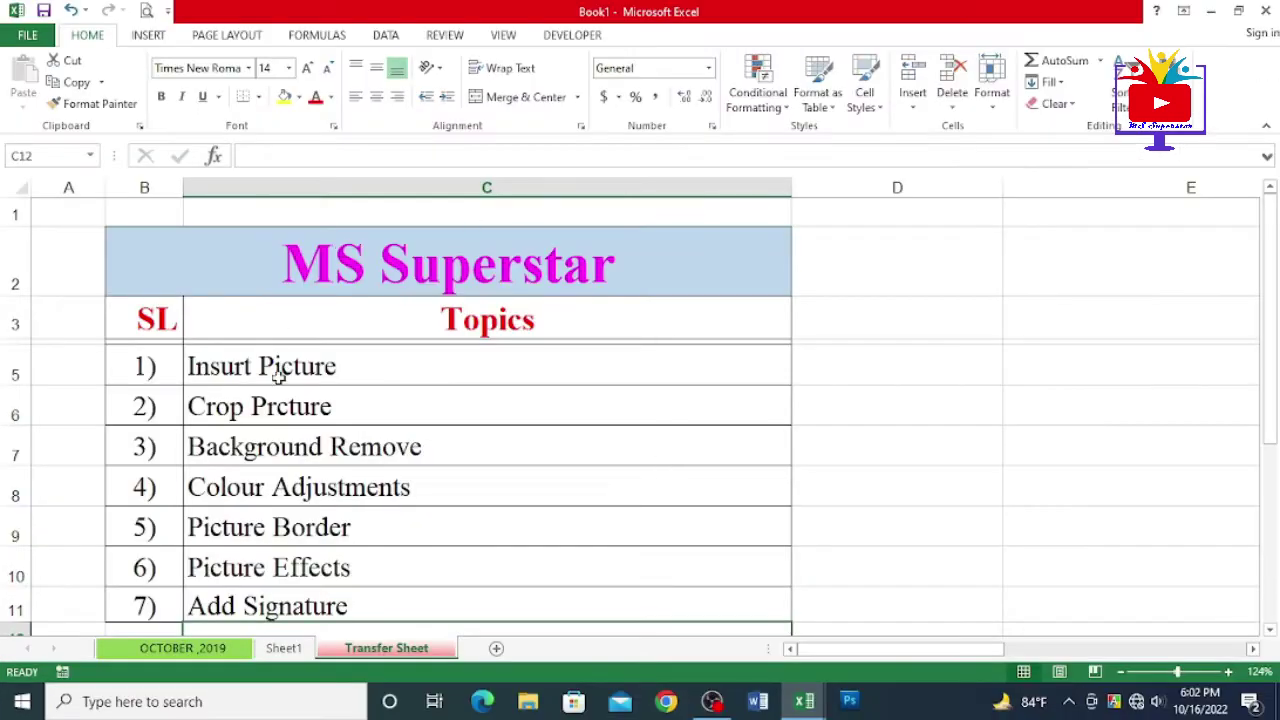
- Close Book1 without saving and return to Sheet1 in the TEXT workbook
left_click(1265, 10)
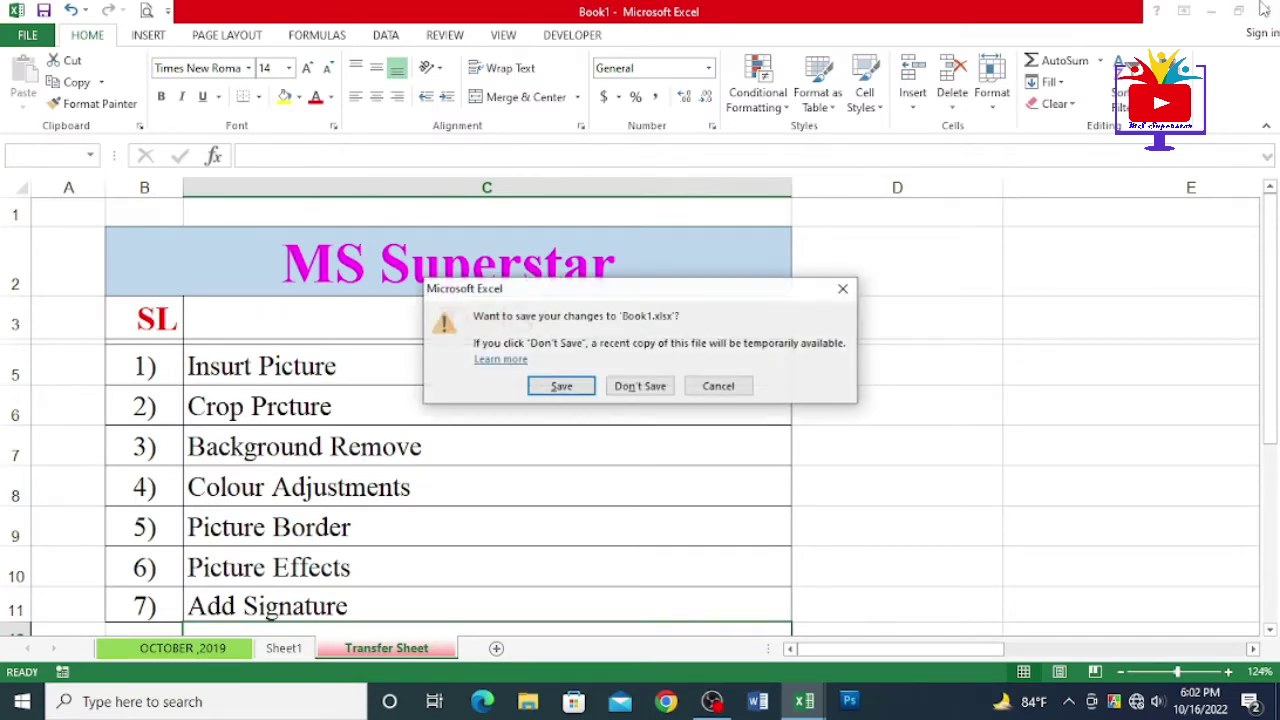
left_click(632, 385)
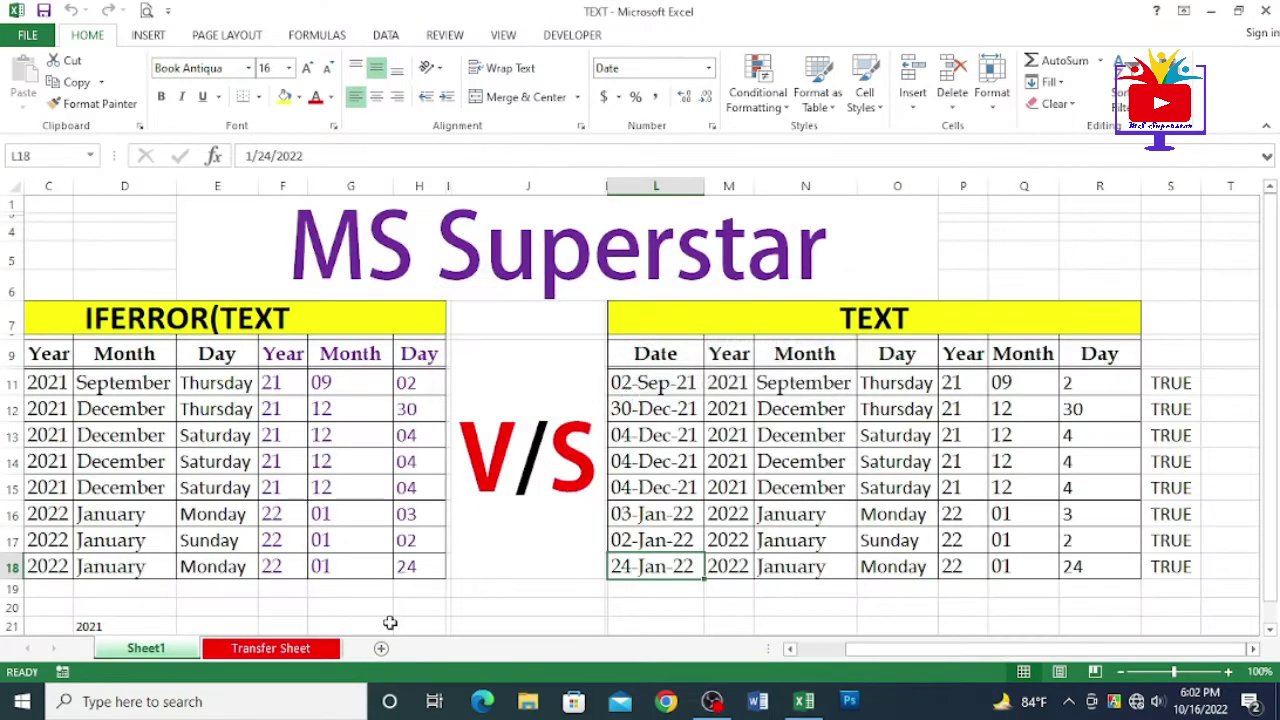
left_click(258, 650)
left_click(175, 650)
- Add new blank sheets after the Transfer Sheet, up to Sheet5
left_click(270, 648)
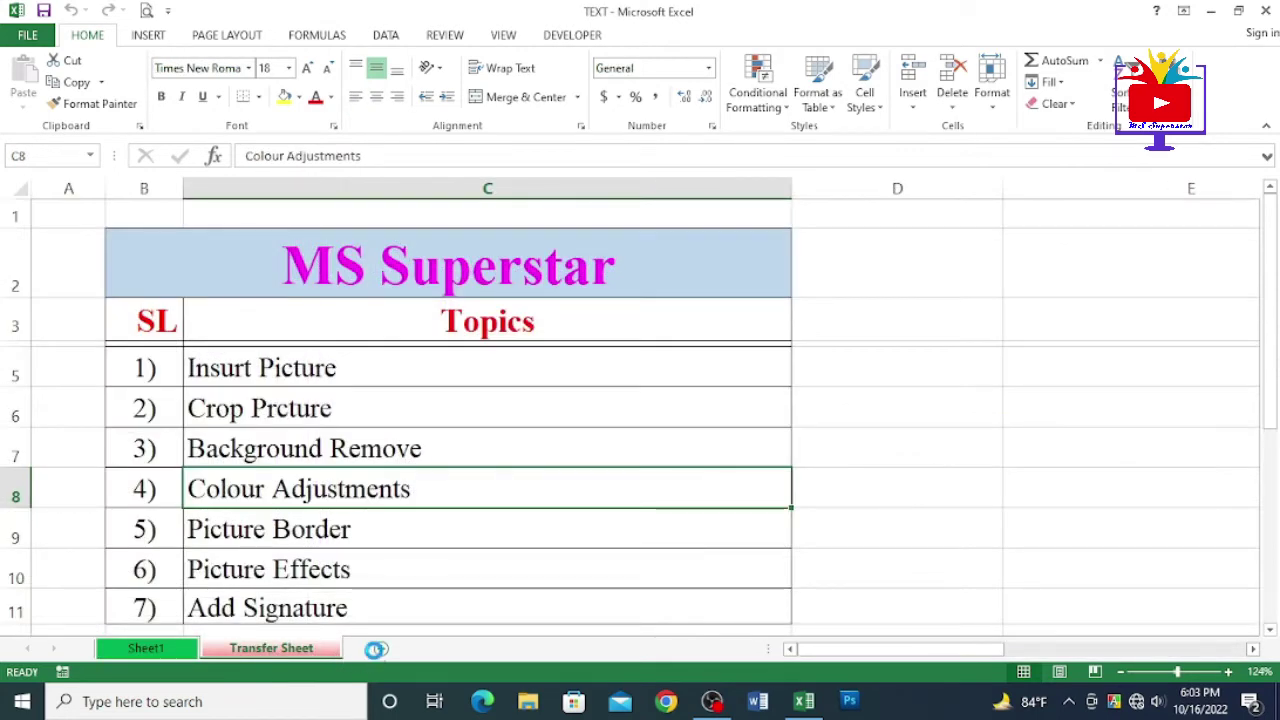
left_click(375, 649)
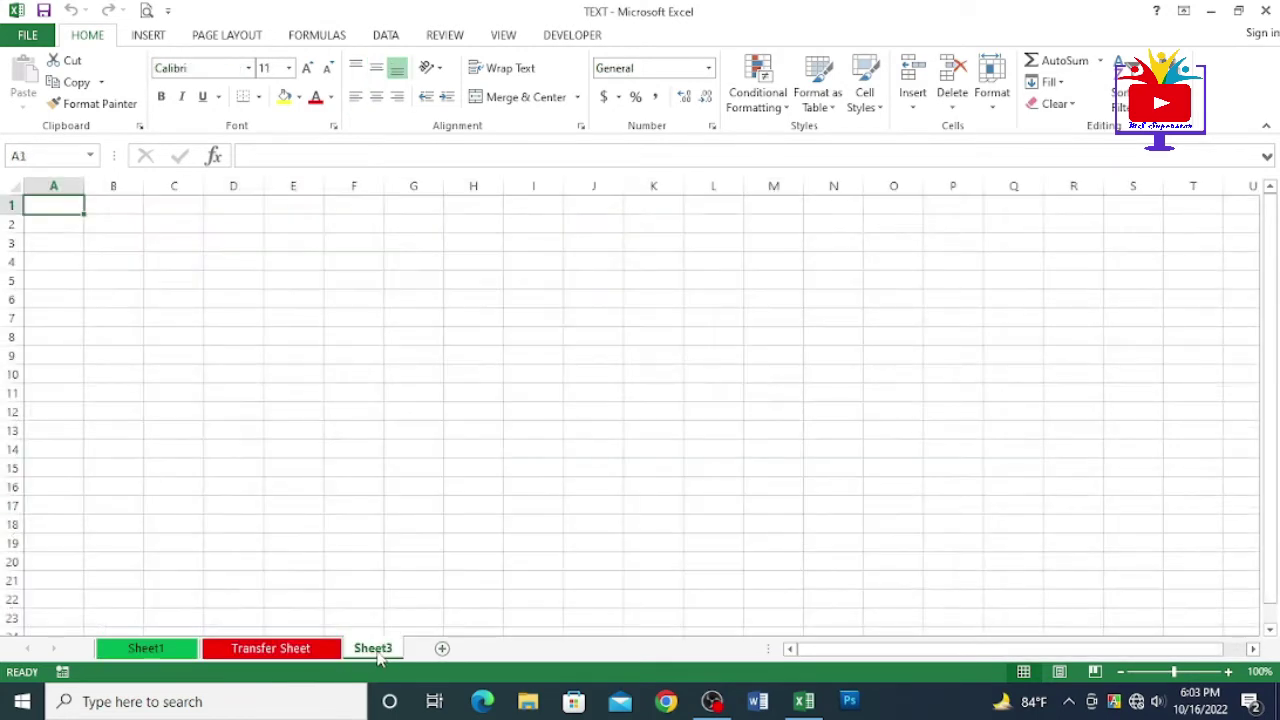
left_click(445, 648)
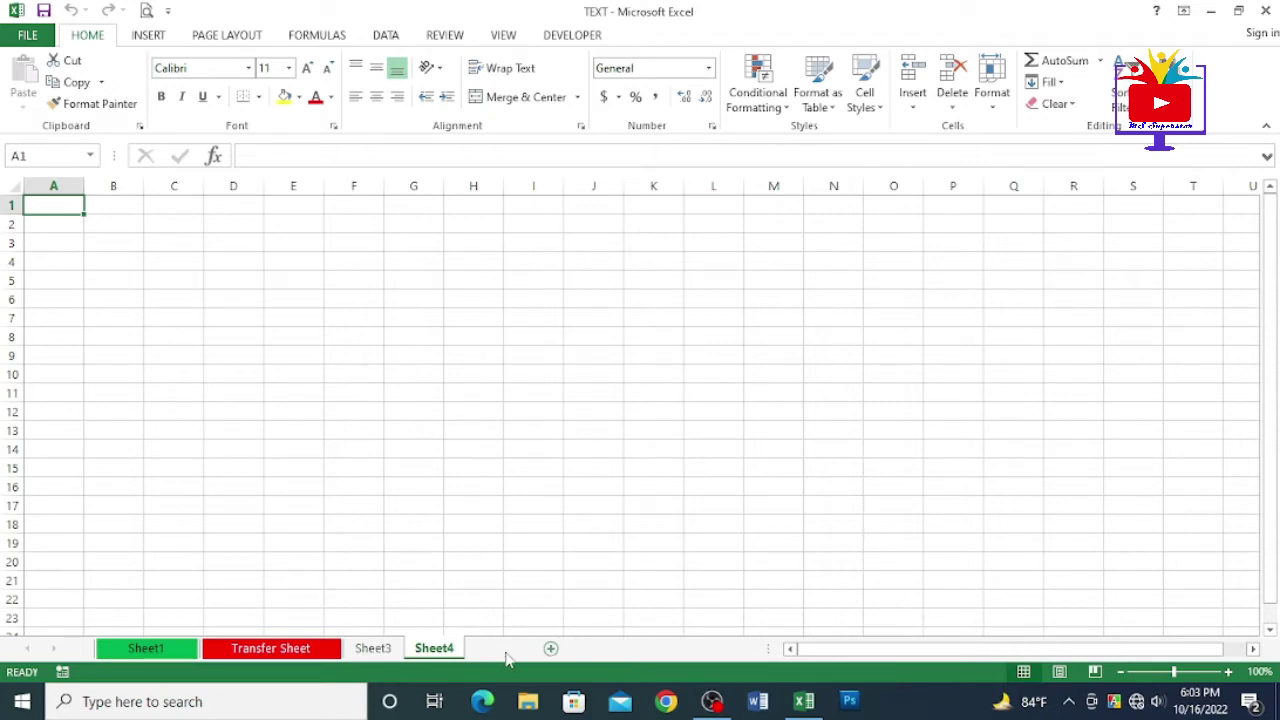
left_click(502, 648)
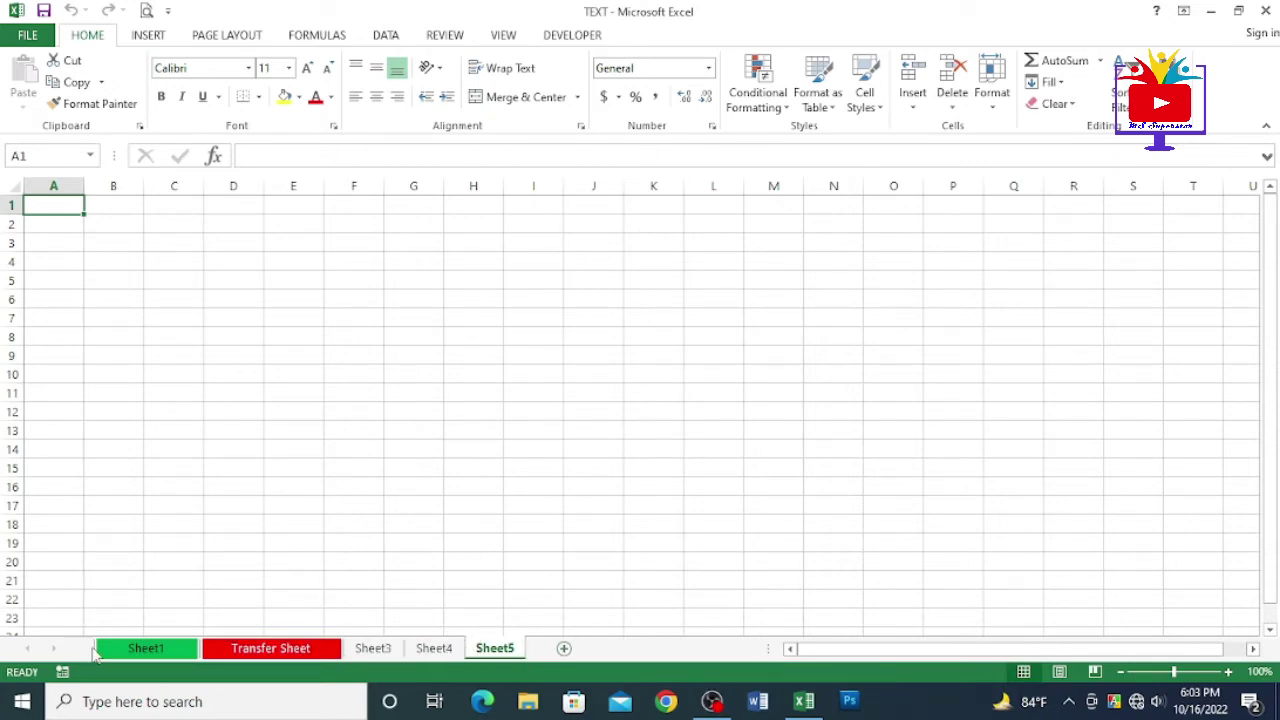
- Switch between Sheet1's date table and the Transfer Sheet topics list
left_click(145, 650)
left_click(248, 651)
left_click(165, 652)
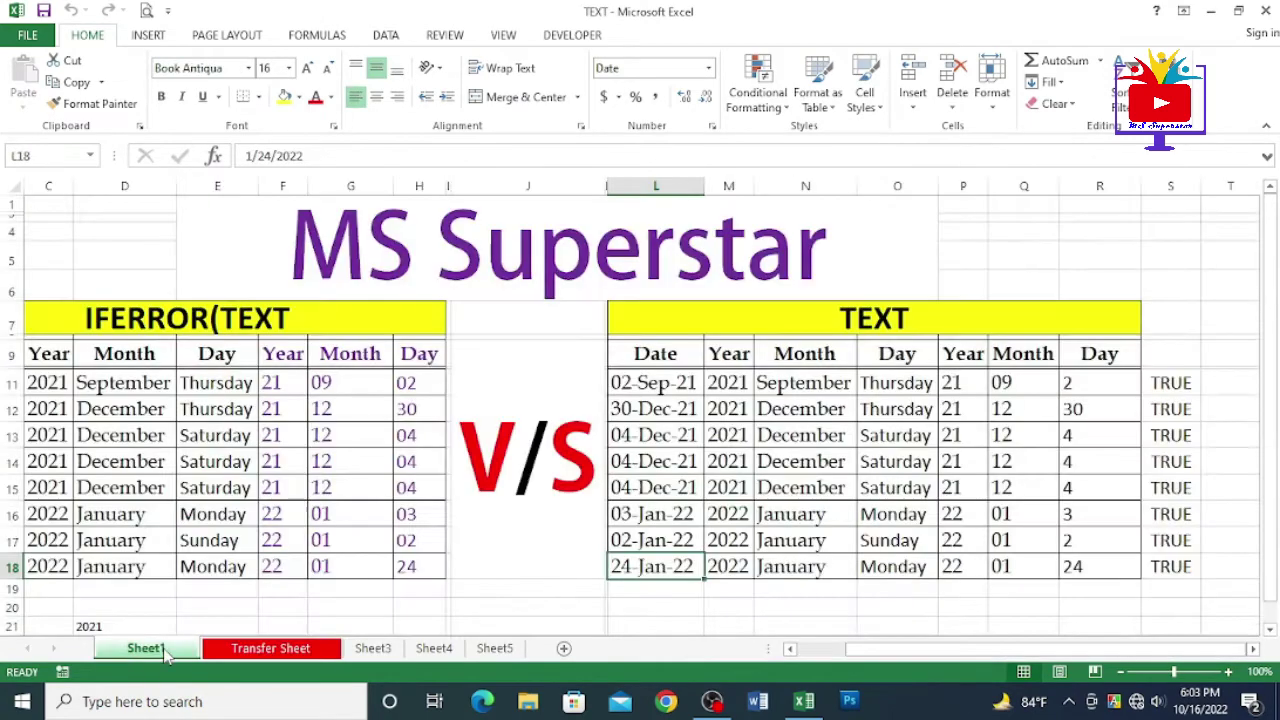
left_click(250, 652)
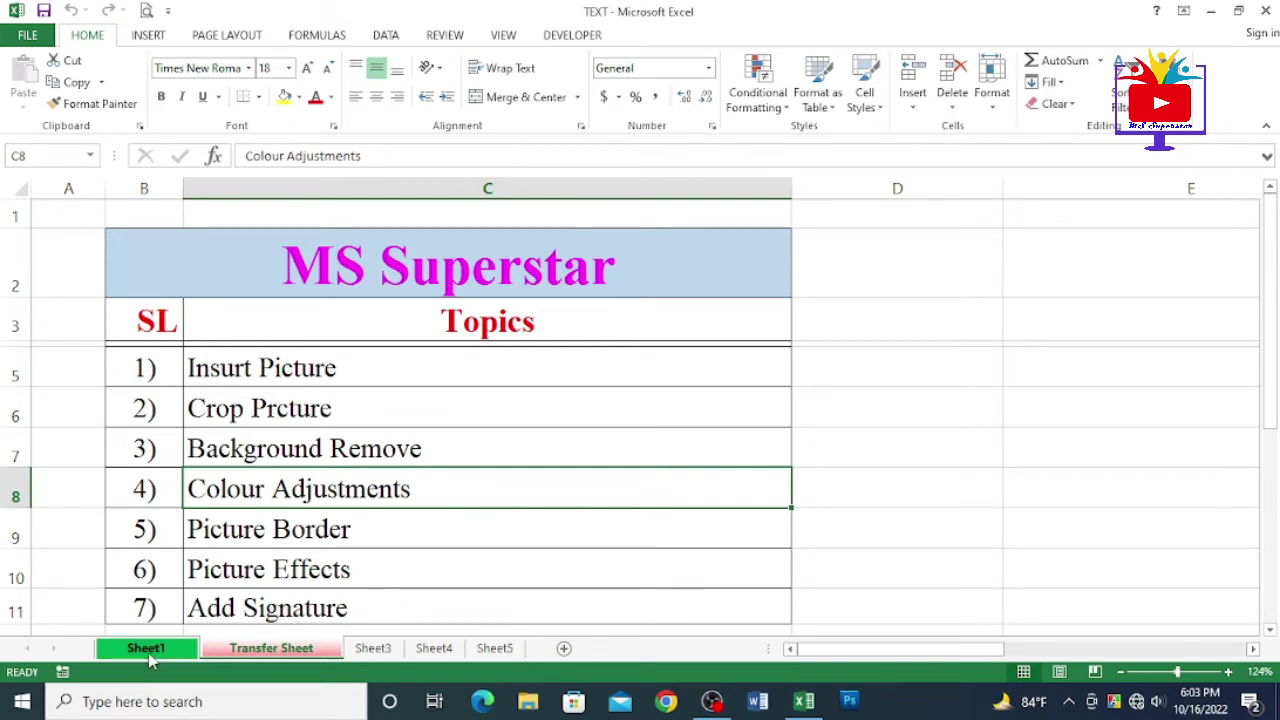
- Bring up Sheet1's tab options and start renaming Sheet1
left_click(286, 652)
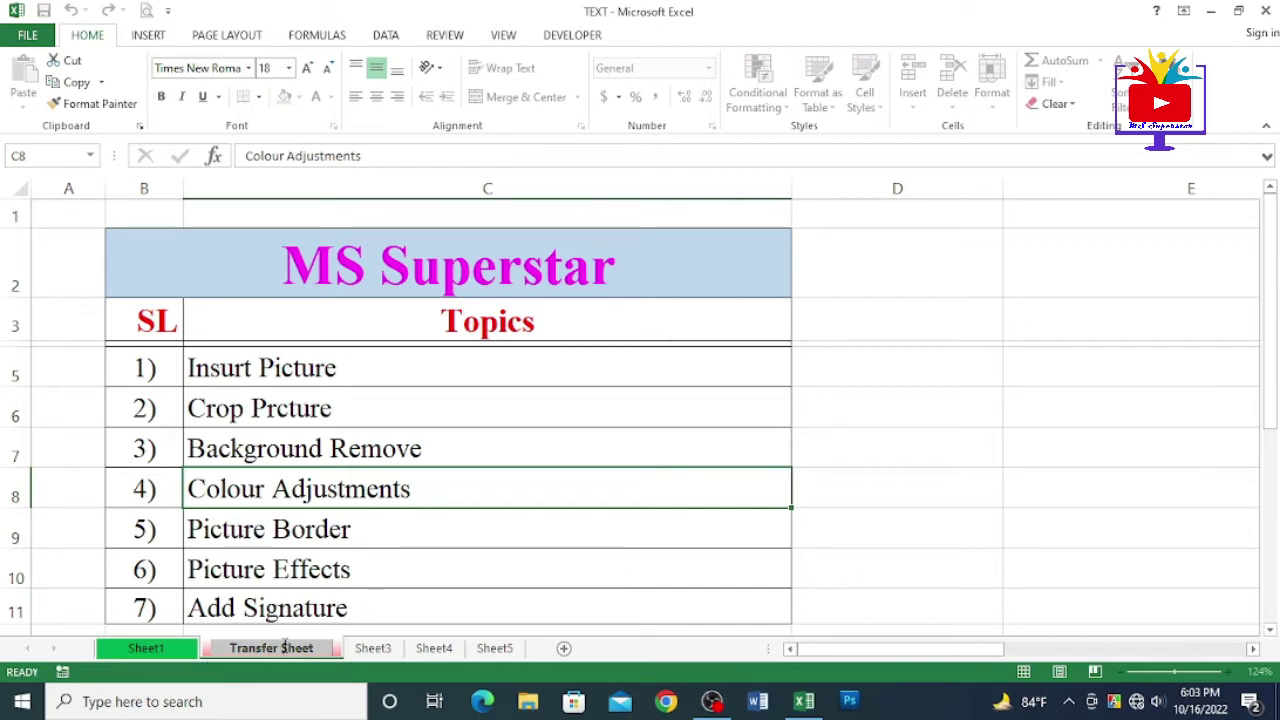
right_click(165, 631)
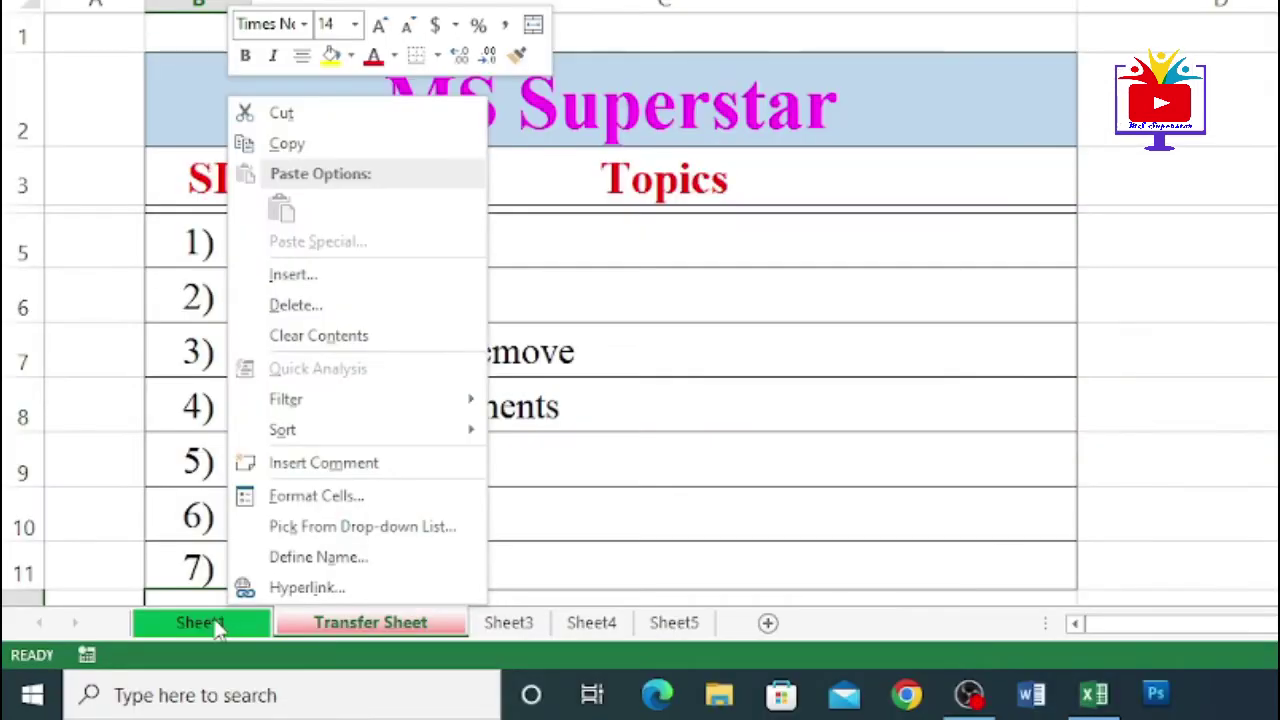
right_click(157, 648)
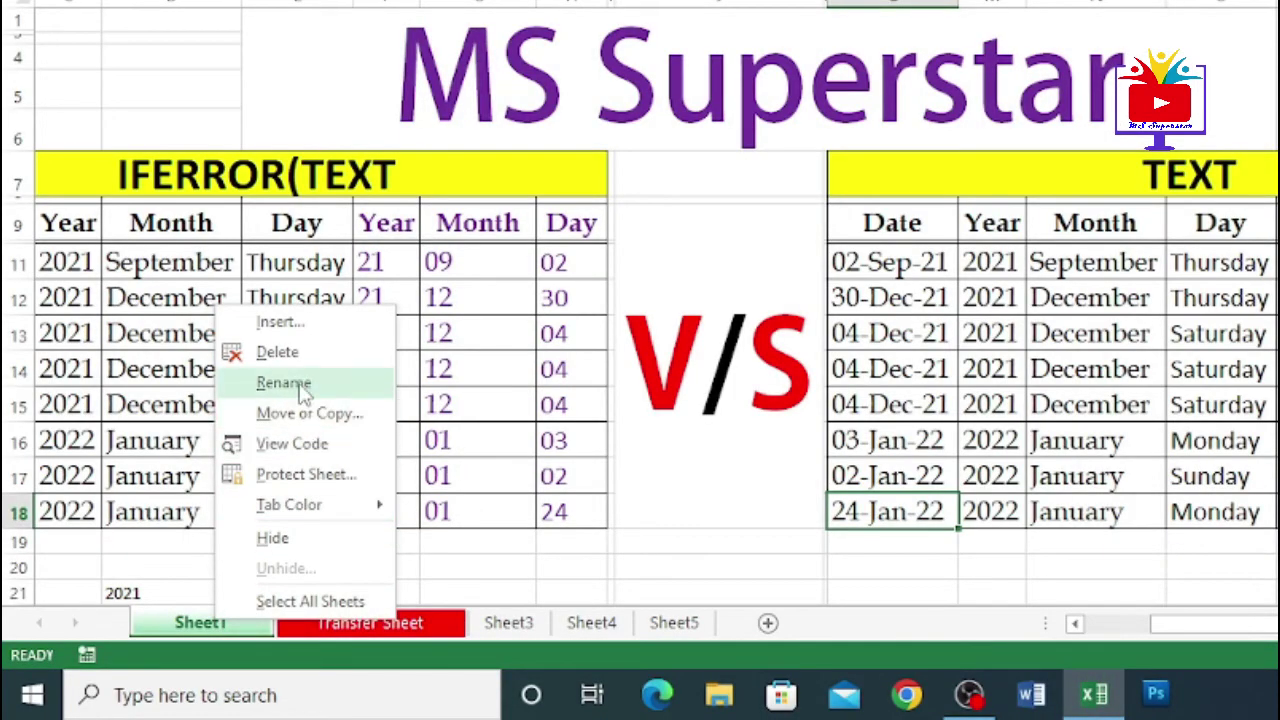
left_click(301, 386)
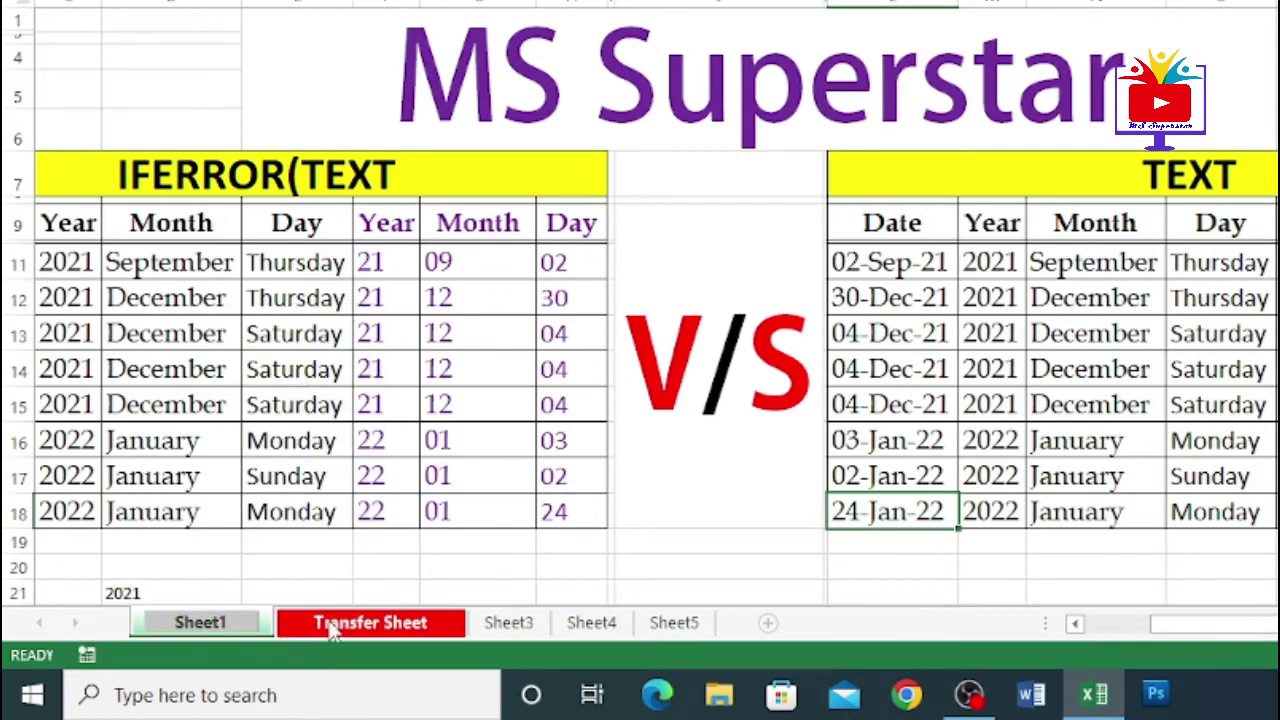
- Set the Transfer Sheet tab colour to the purple Standard Colors swatch
left_click(335, 630)
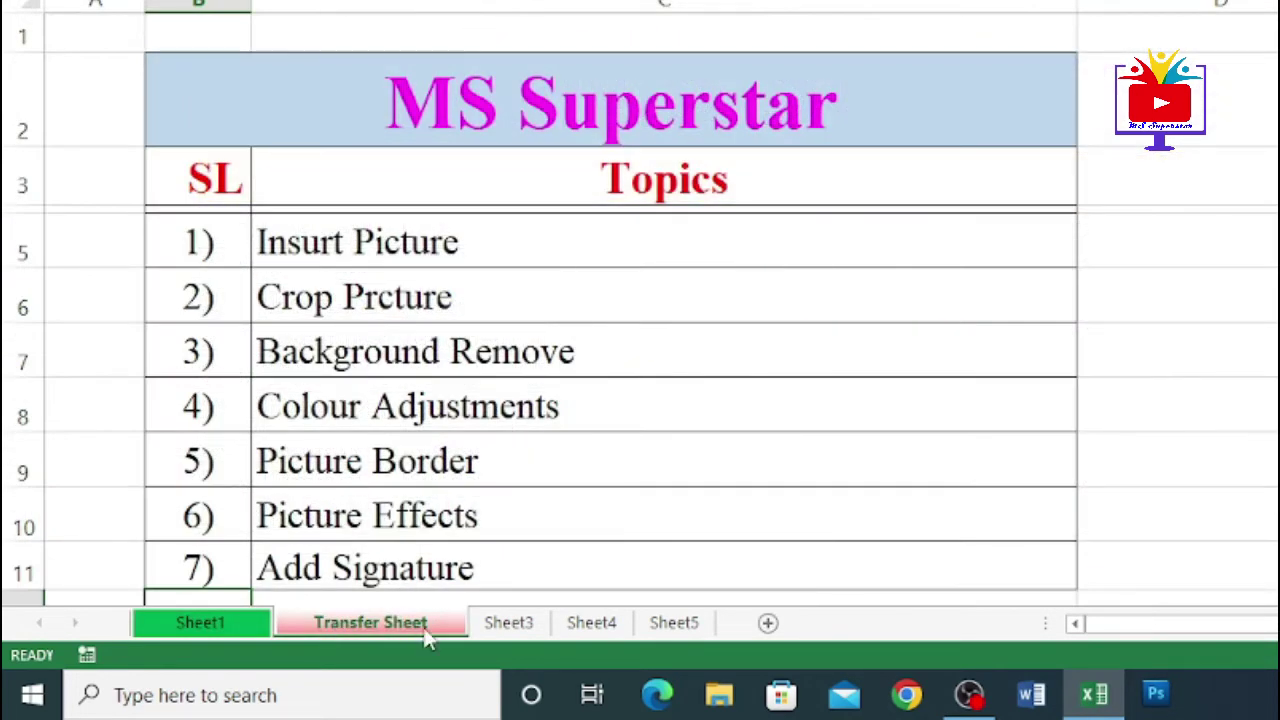
right_click(425, 640)
mouse_move(508, 517)
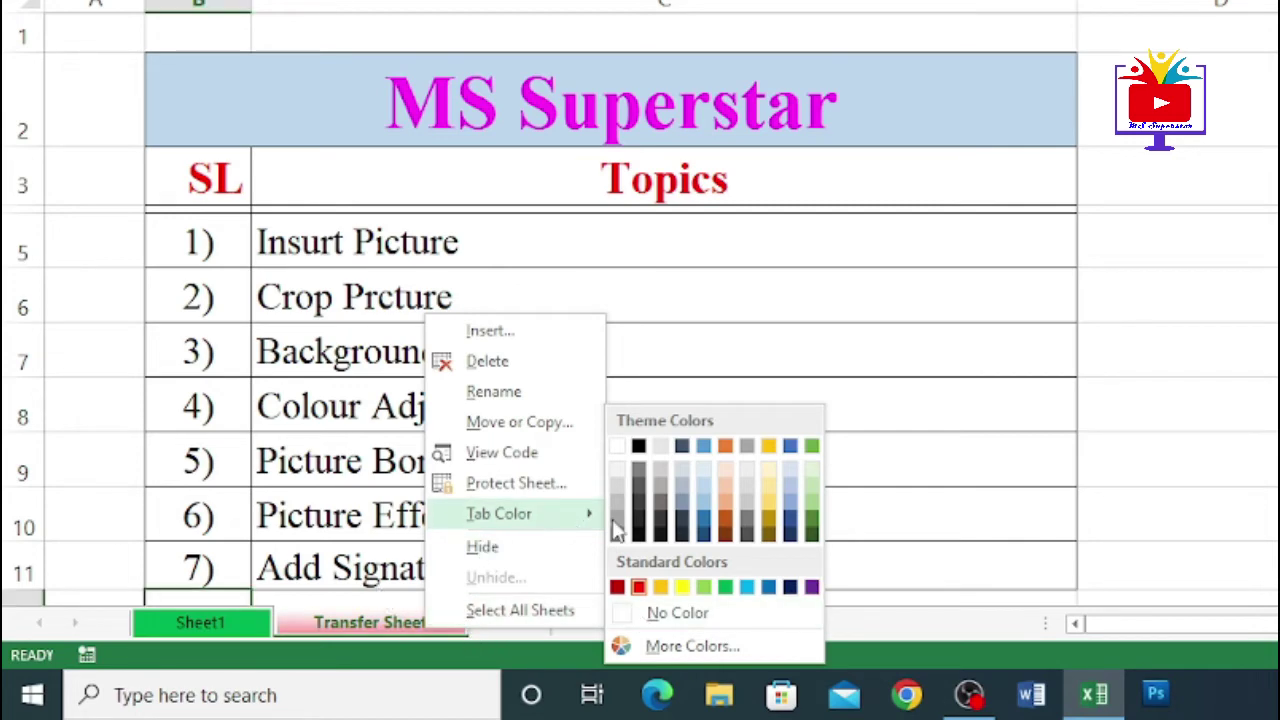
left_click(811, 588)
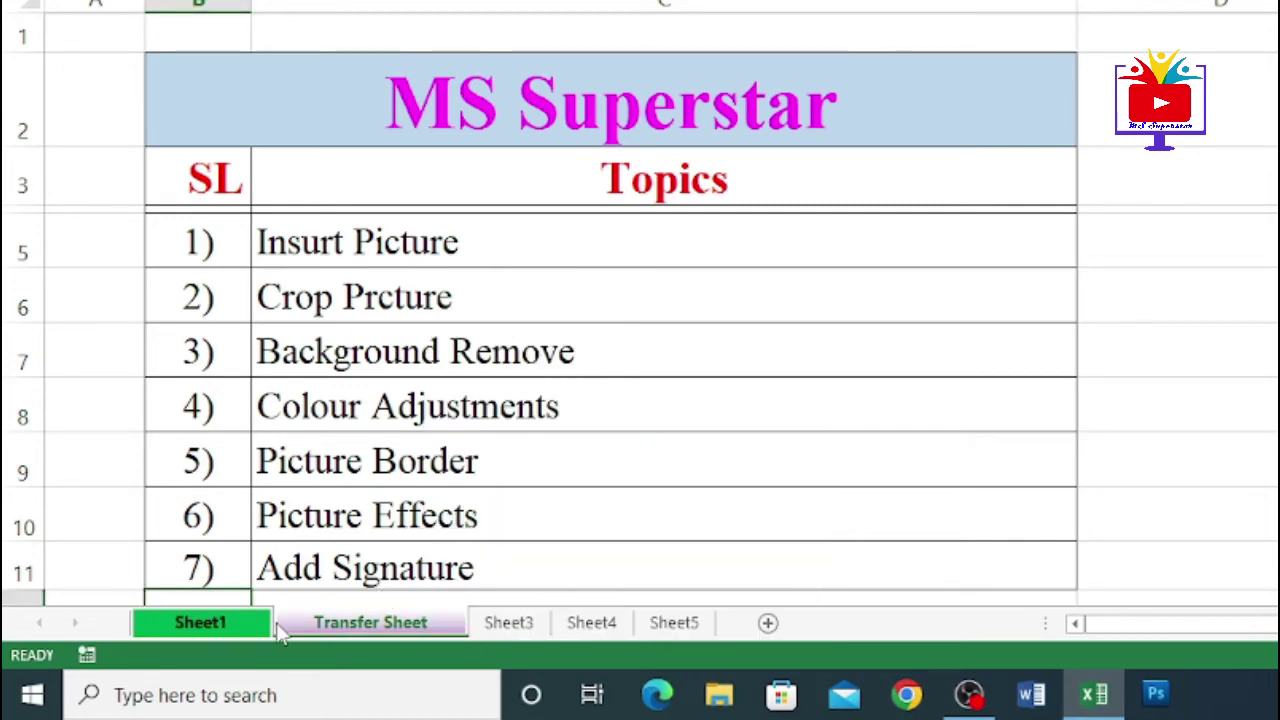
left_click(292, 623)
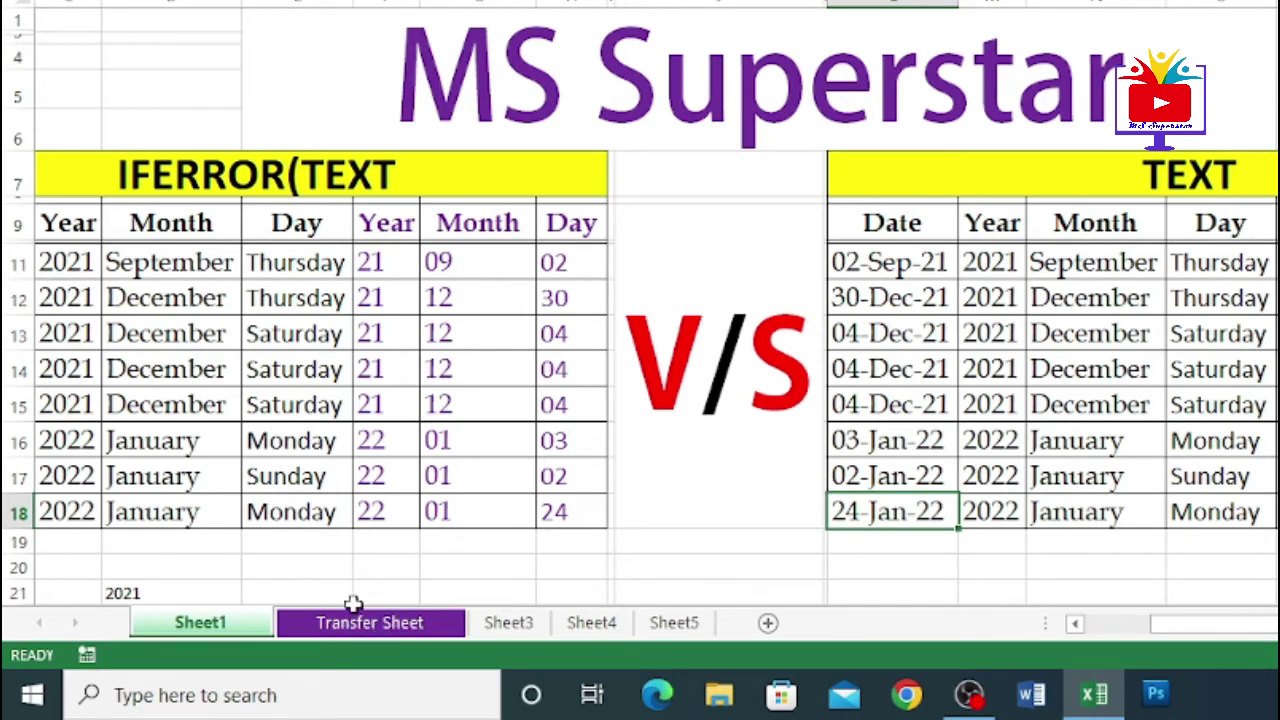
left_click(355, 620)
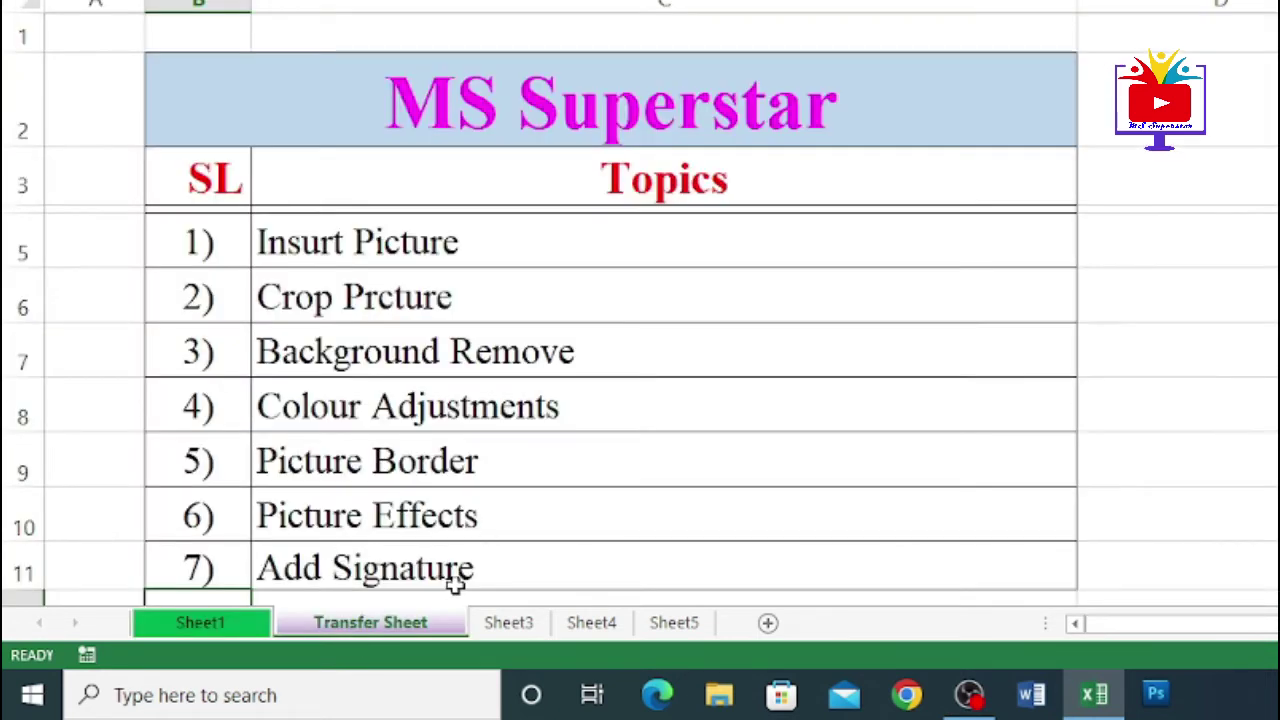
right_click(423, 637)
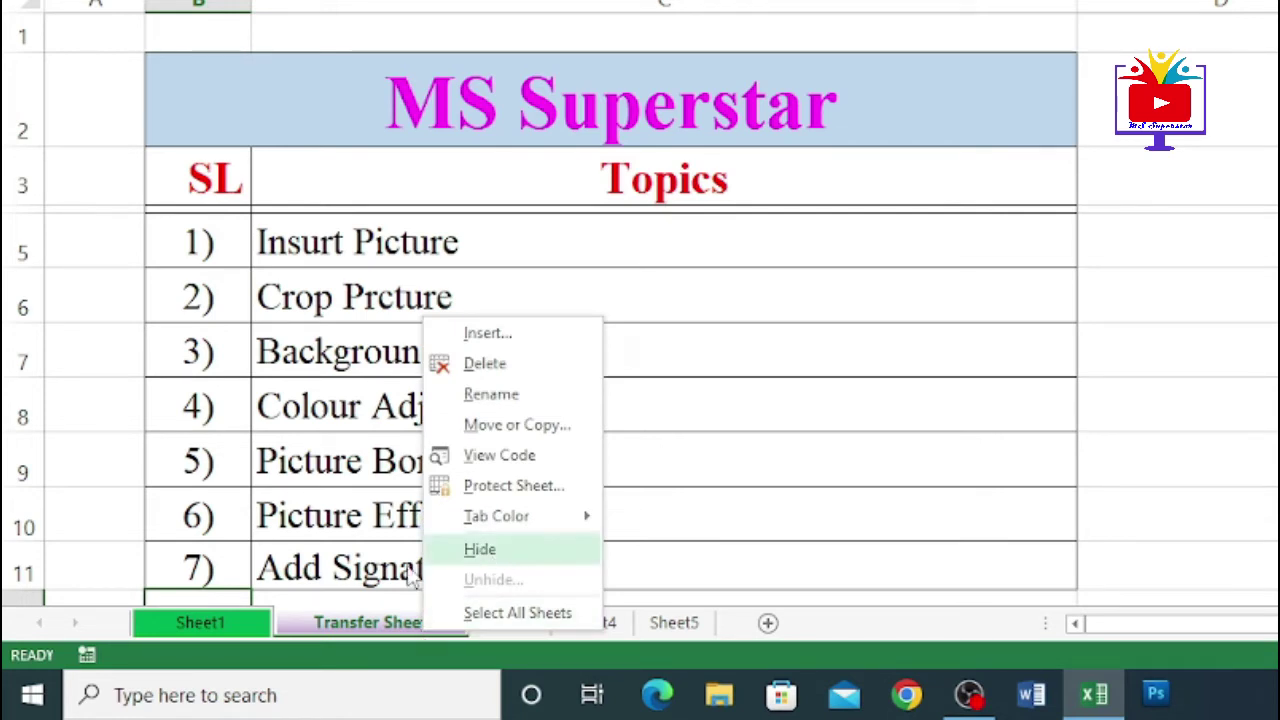
left_click(341, 625)
right_click(341, 625)
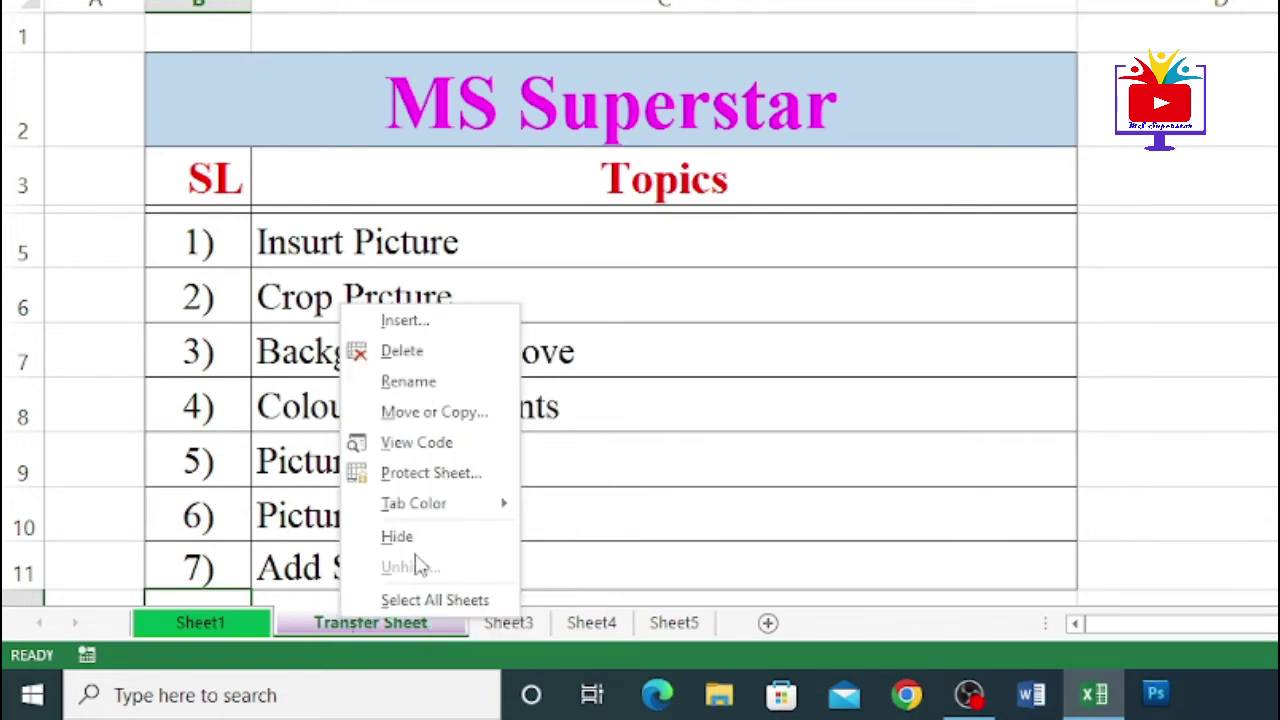
left_click(478, 545)
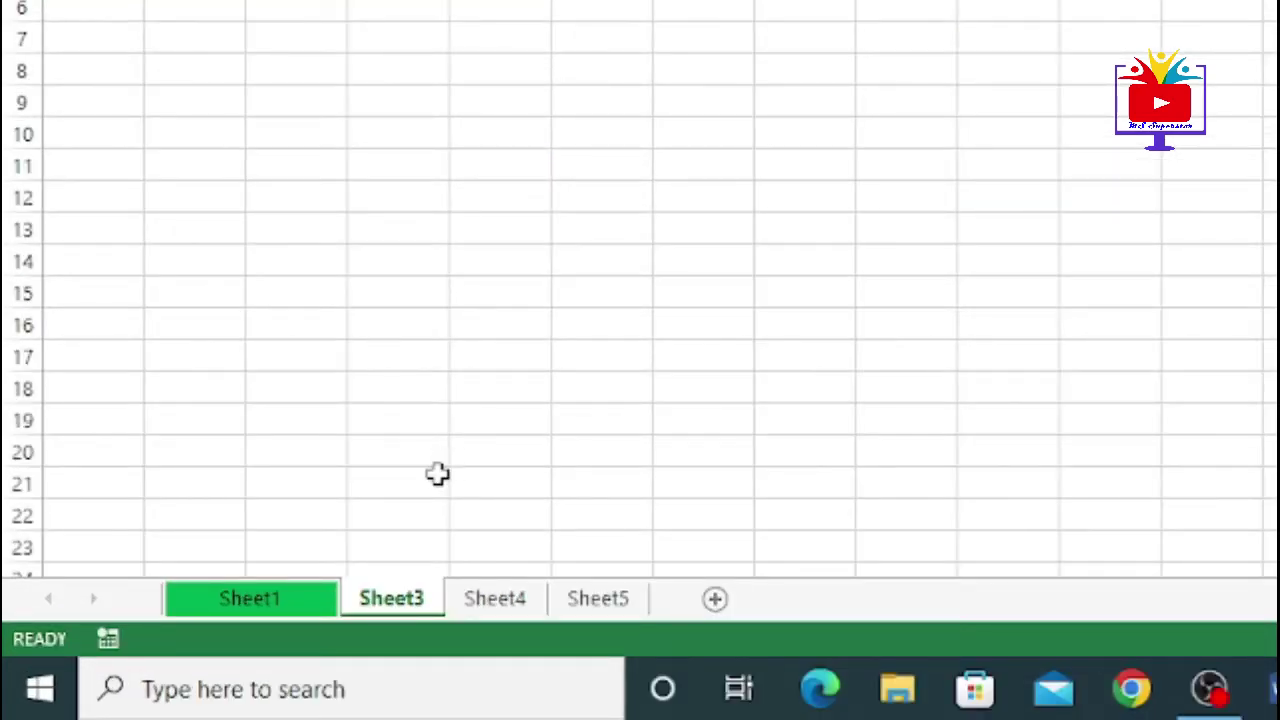
right_click(410, 606)
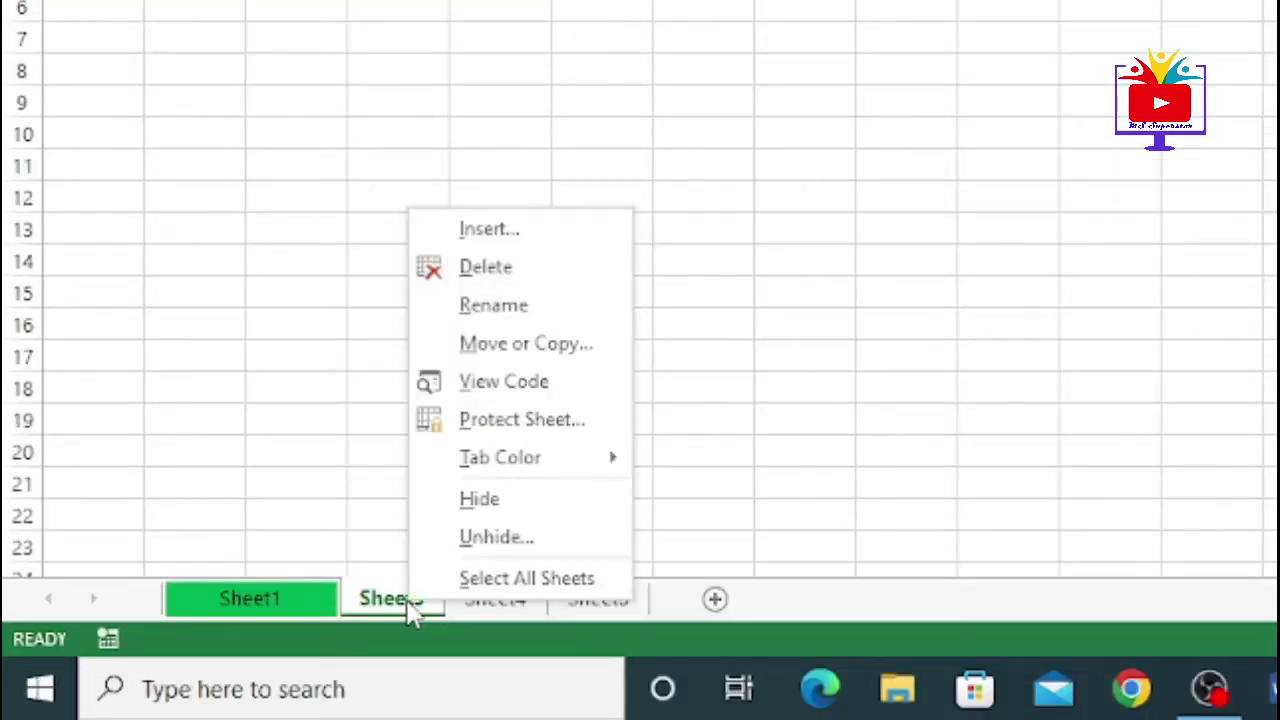
left_click(494, 545)
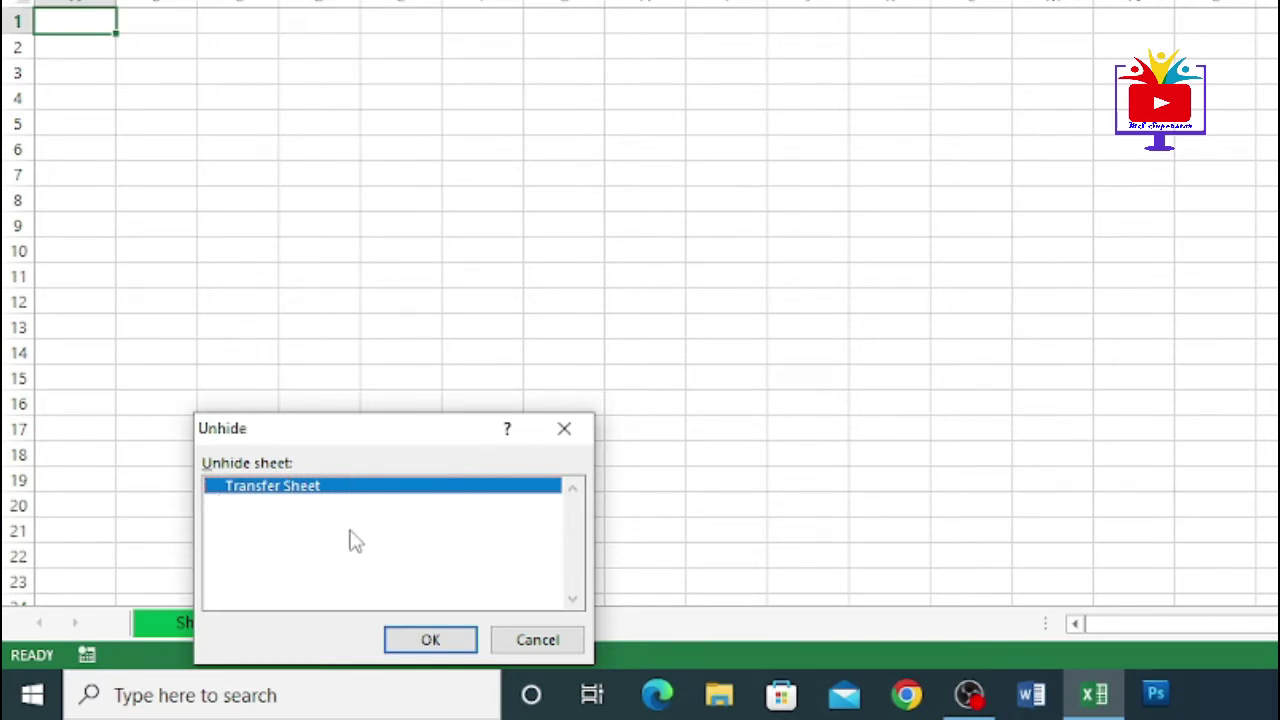
left_click(430, 640)
left_click(229, 623)
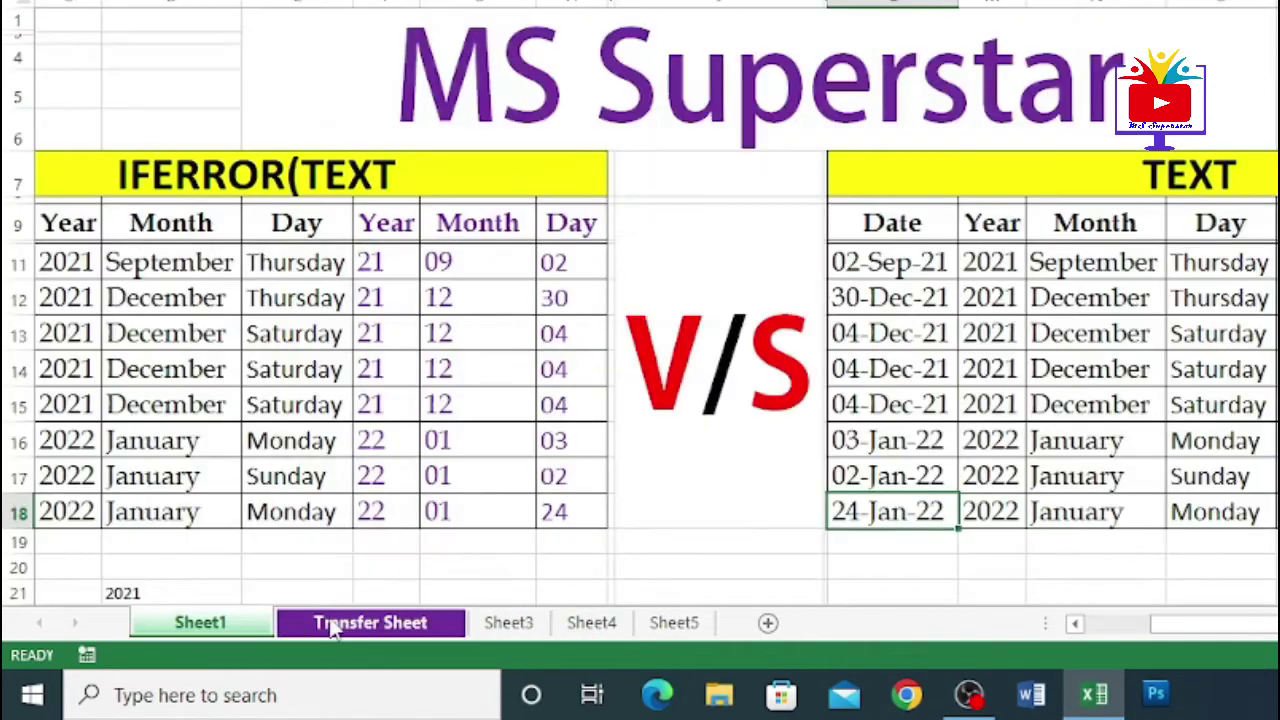
left_click(335, 625)
right_click(364, 625)
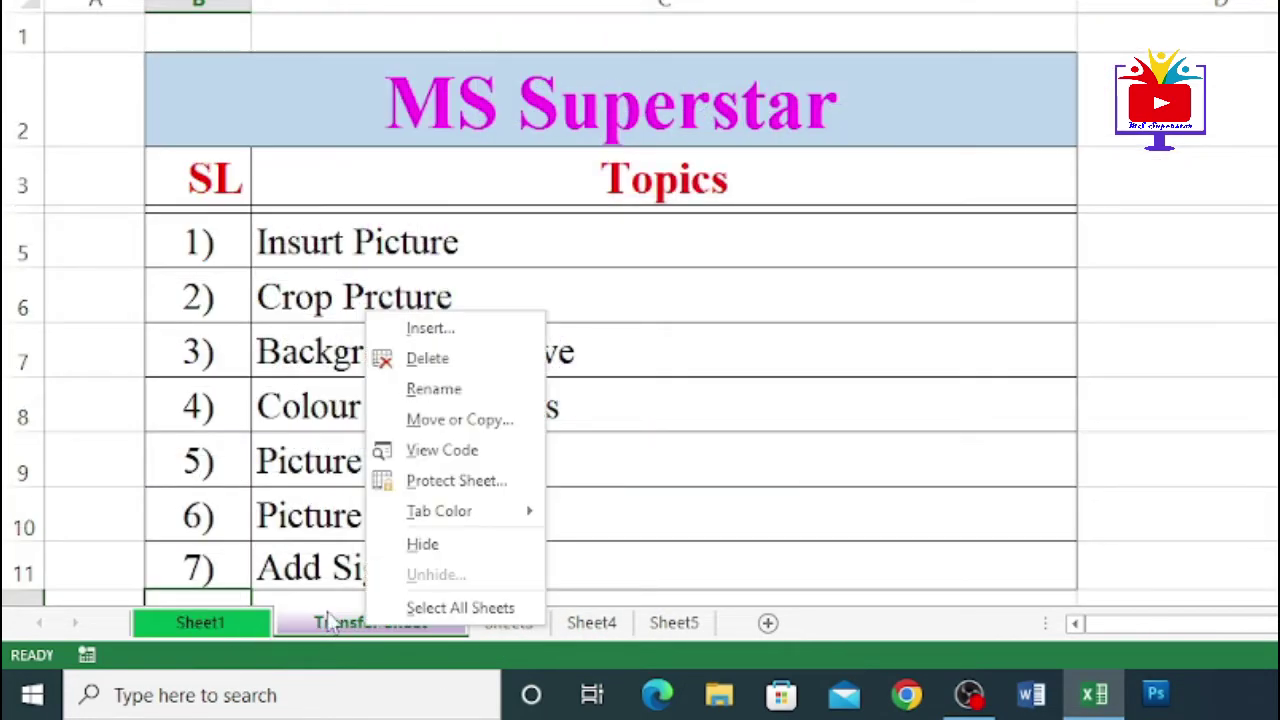
left_click(259, 541)
left_click(380, 534)
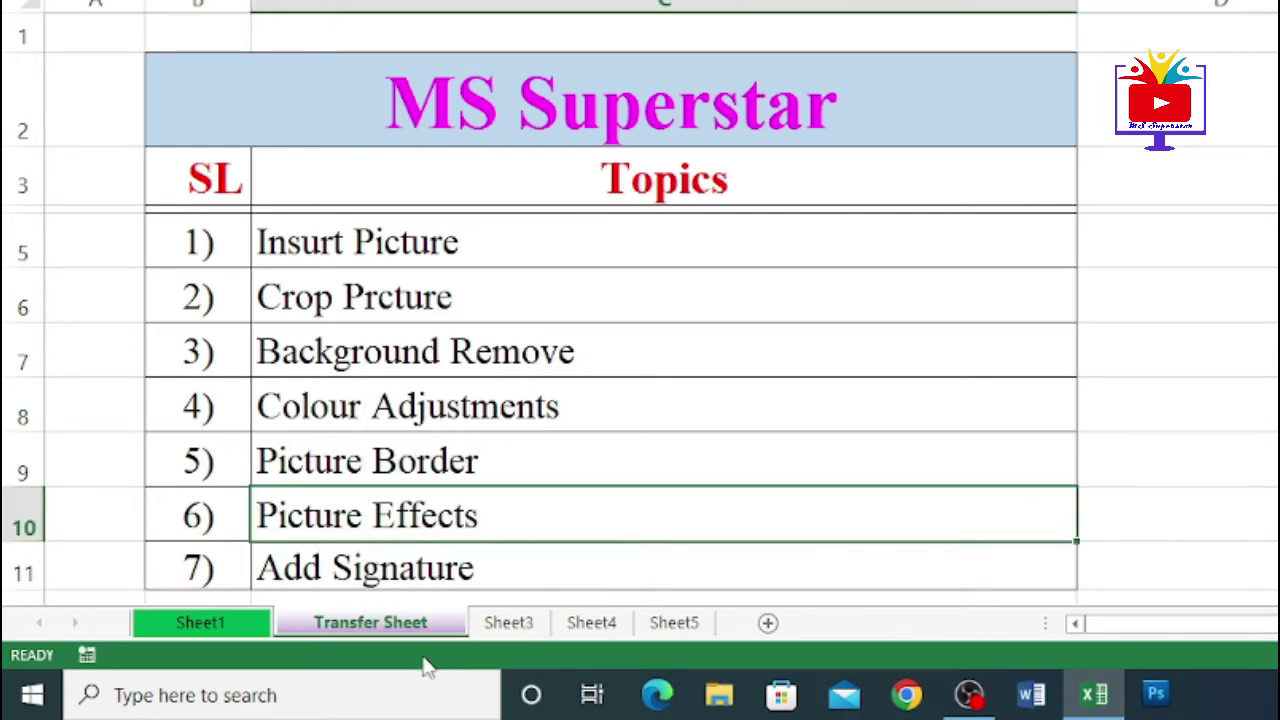
- Drag the Transfer Sheet tab back to second position, right after Sheet1
left_click_drag(351, 625, 709, 629)
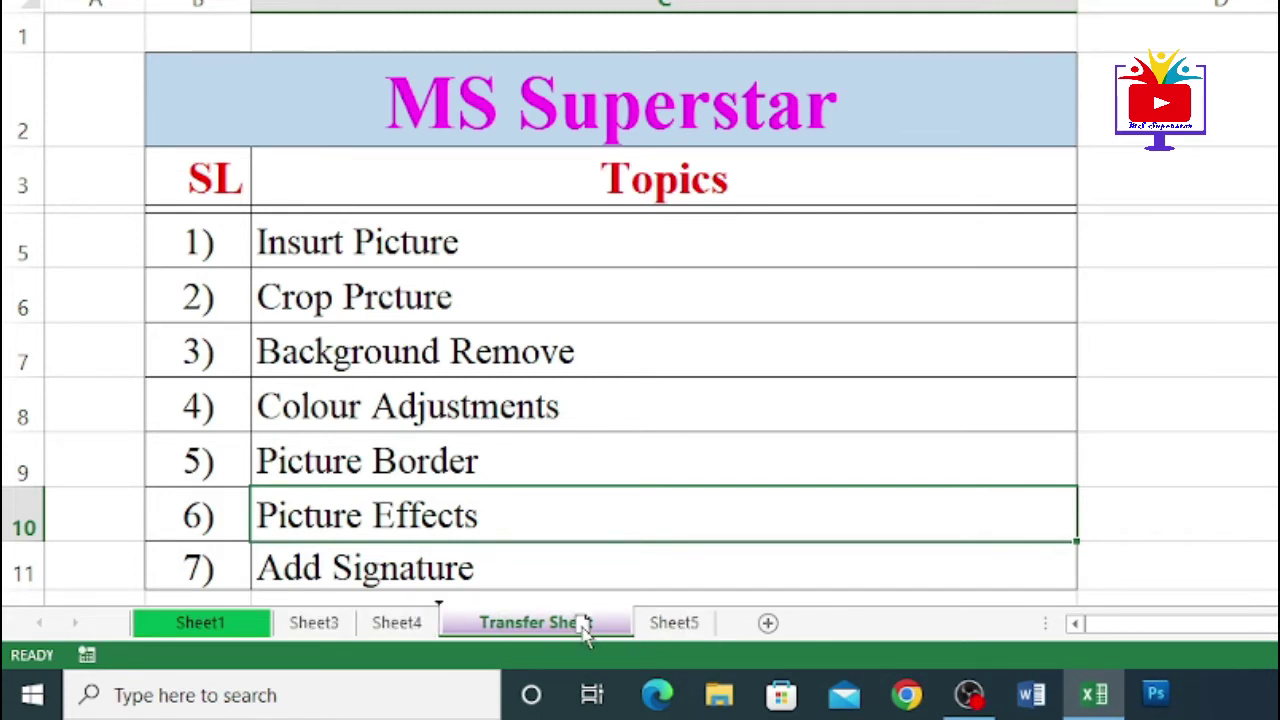
left_click_drag(586, 637, 287, 640)
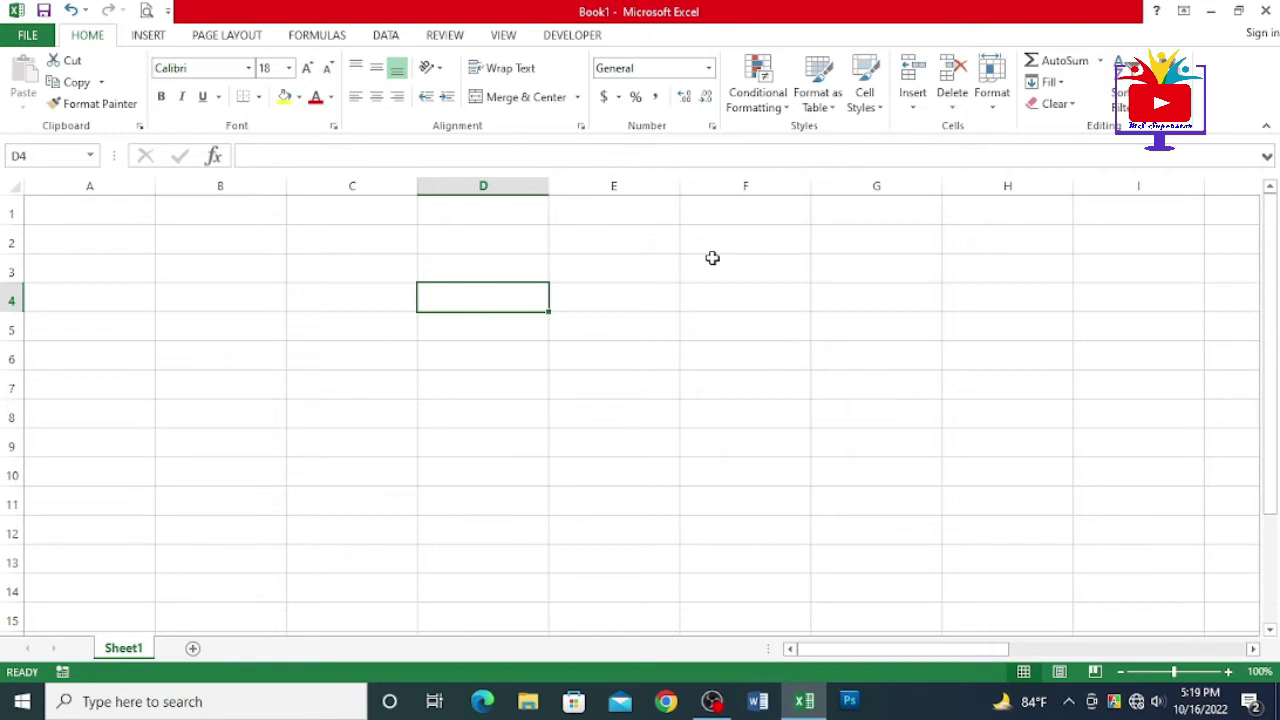
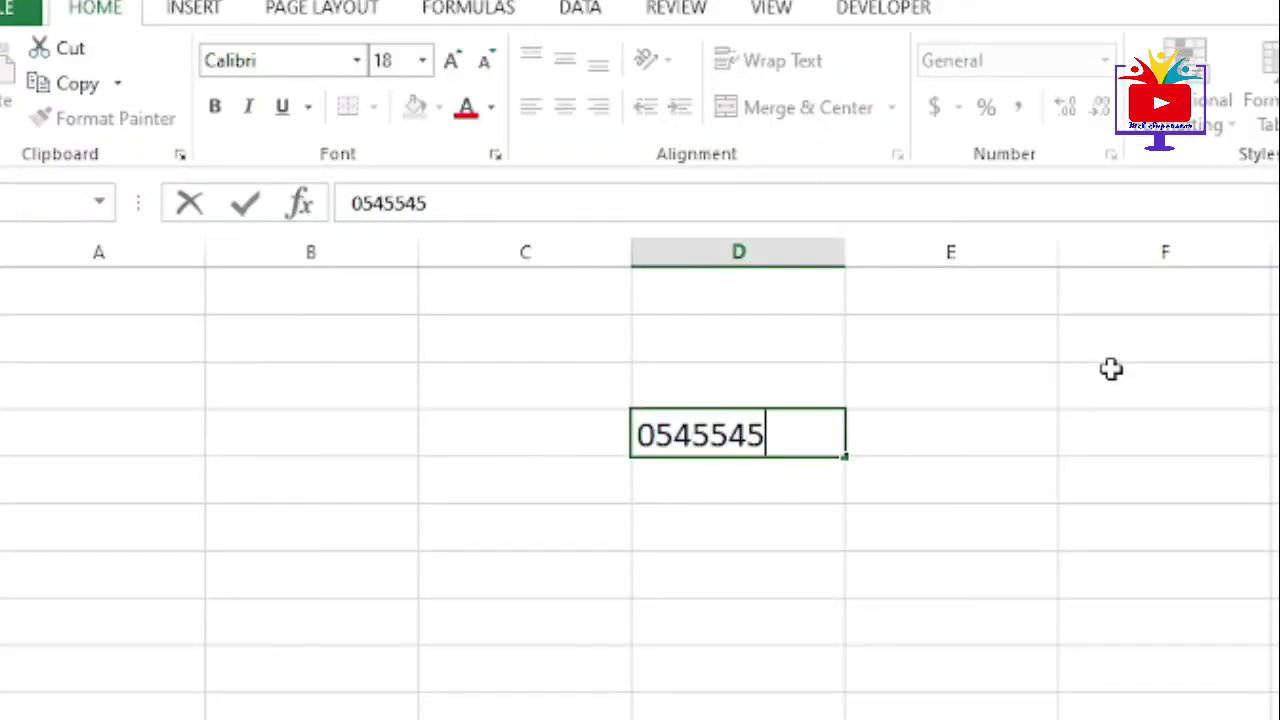
key("Return")
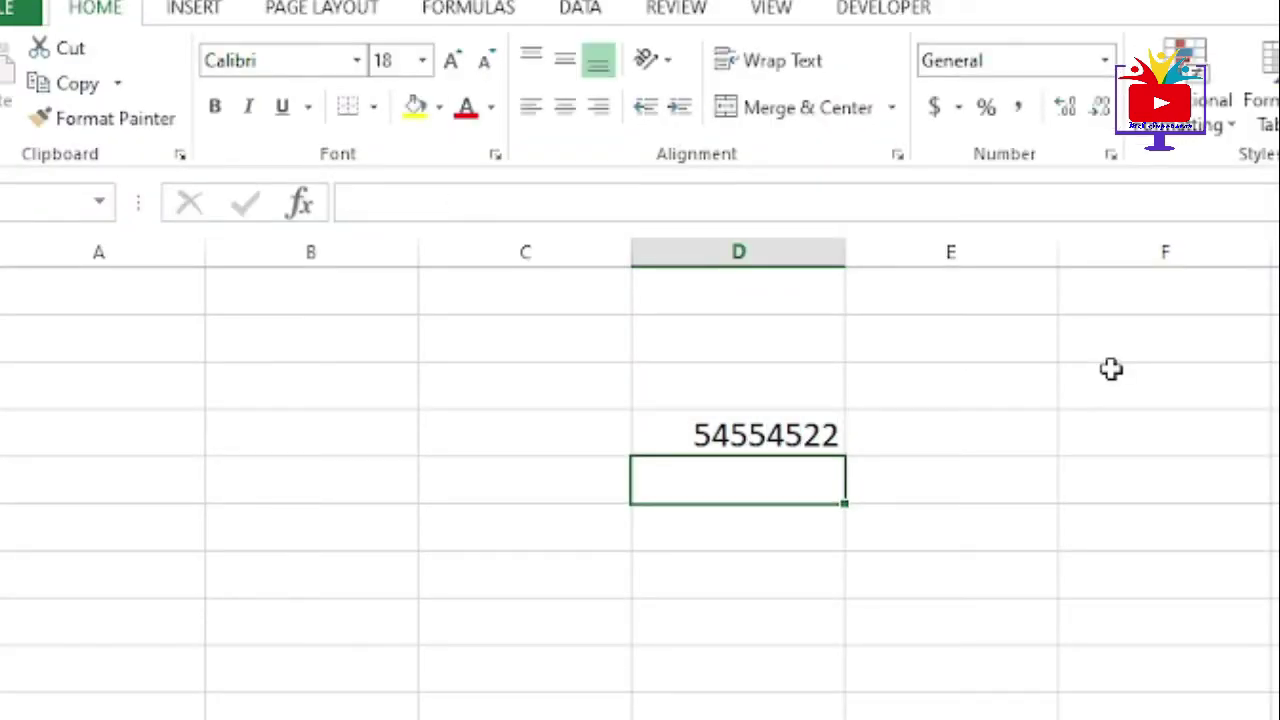
left_click(737, 428)
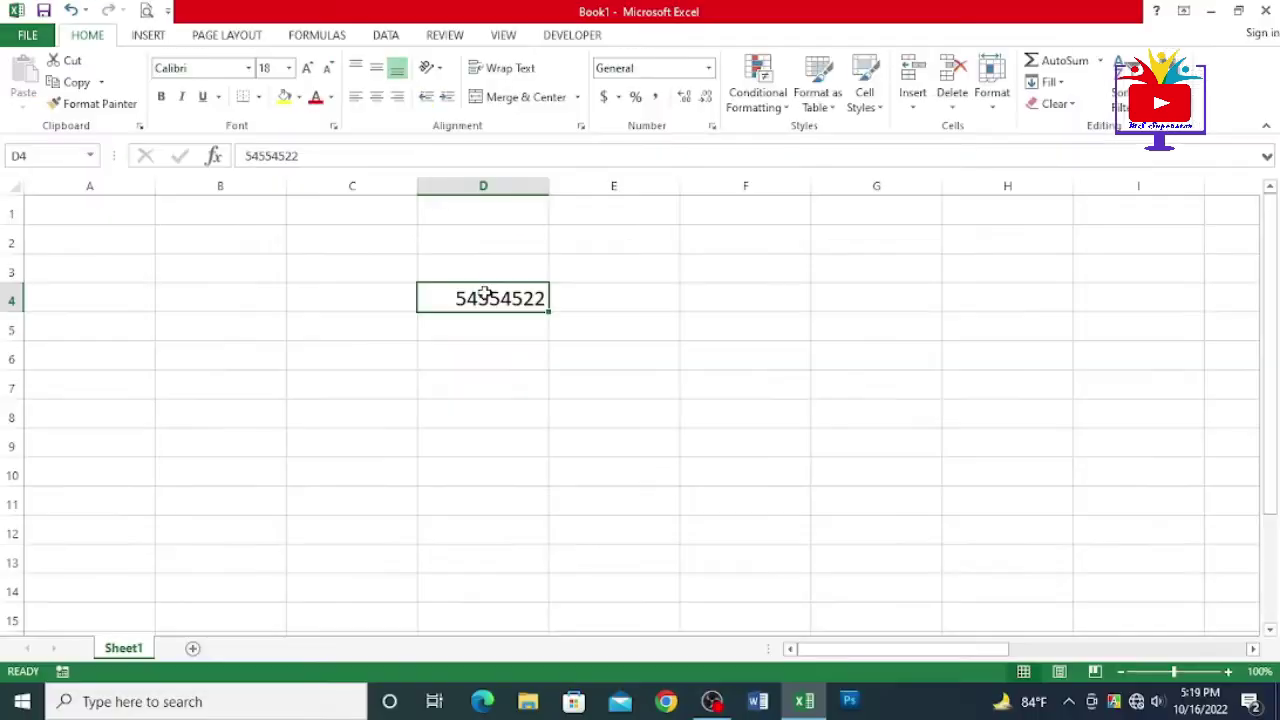
left_click(605, 302)
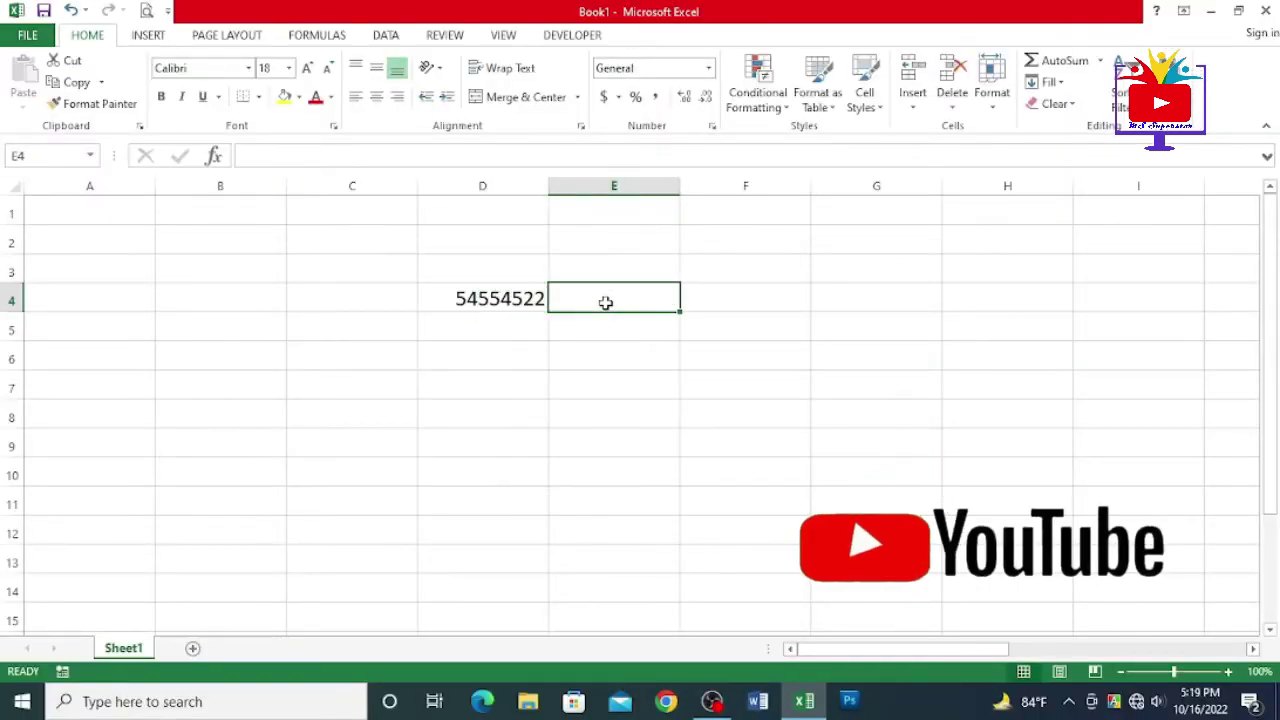
left_click(603, 320)
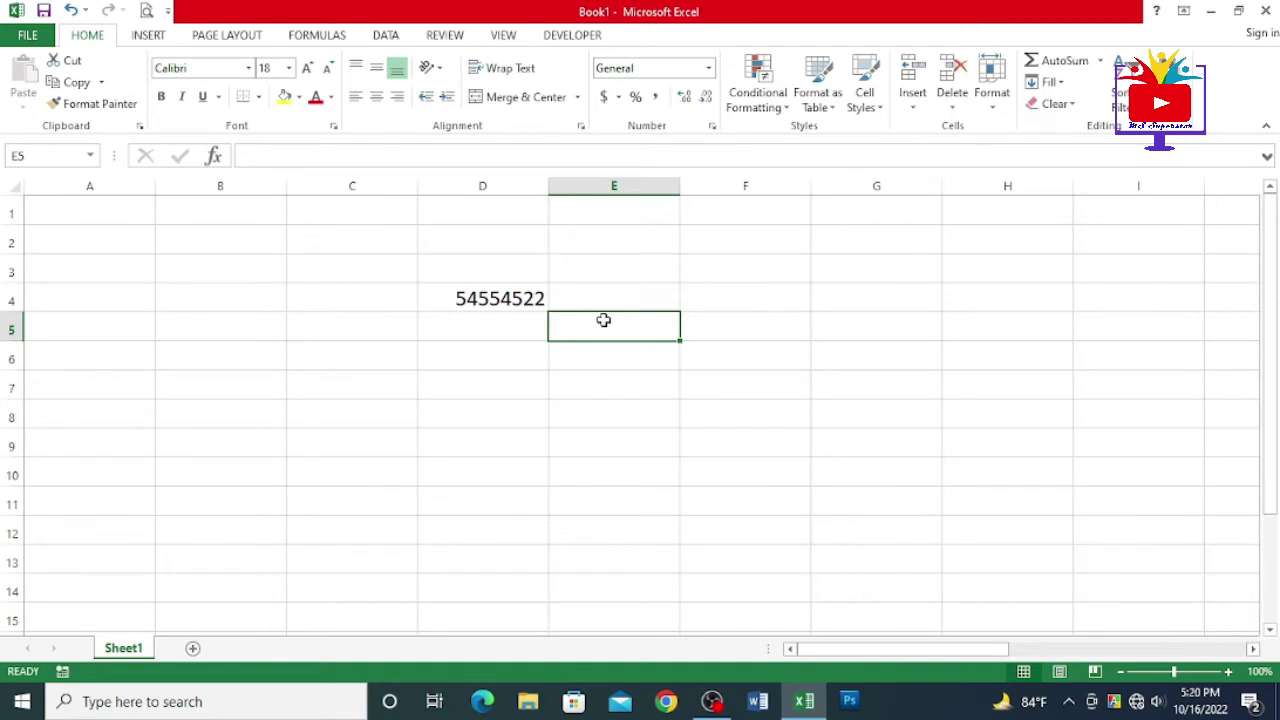
- Enter 00011111 in D10, which becomes 11111, then start an apostrophe entry in F10
left_click(514, 410)
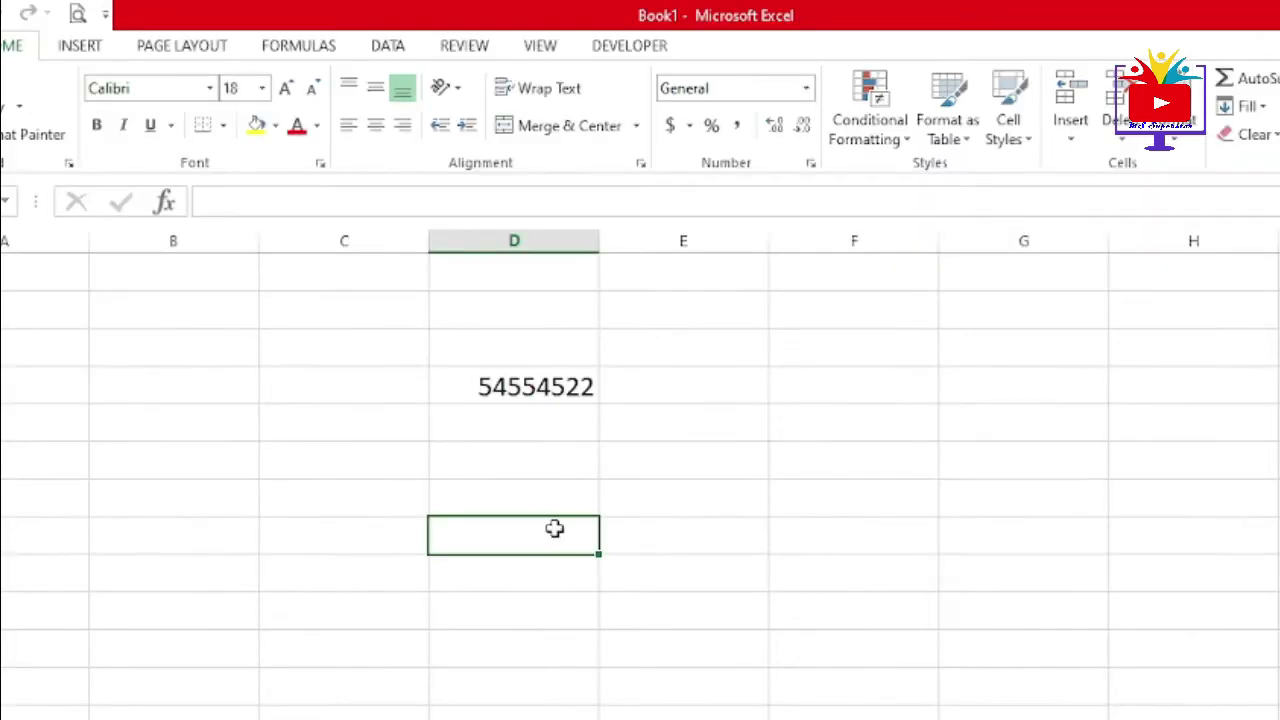
left_click(770, 511)
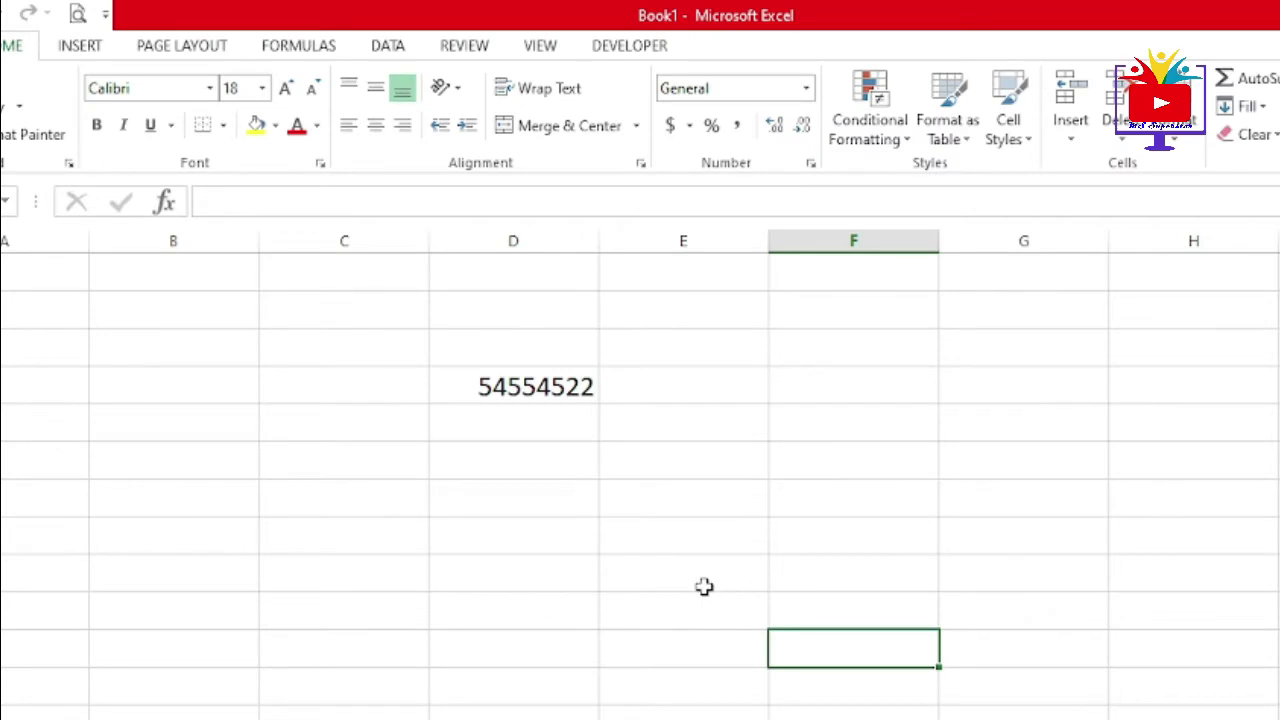
left_click(566, 540)
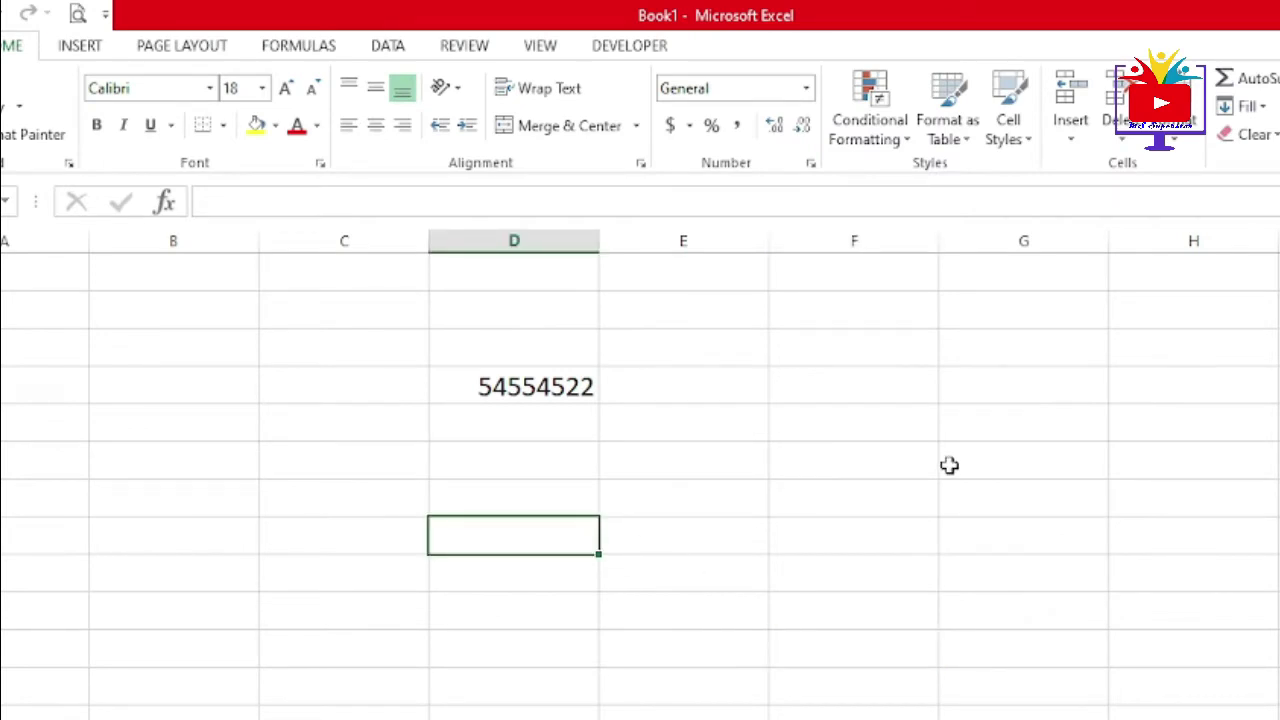
type("000")
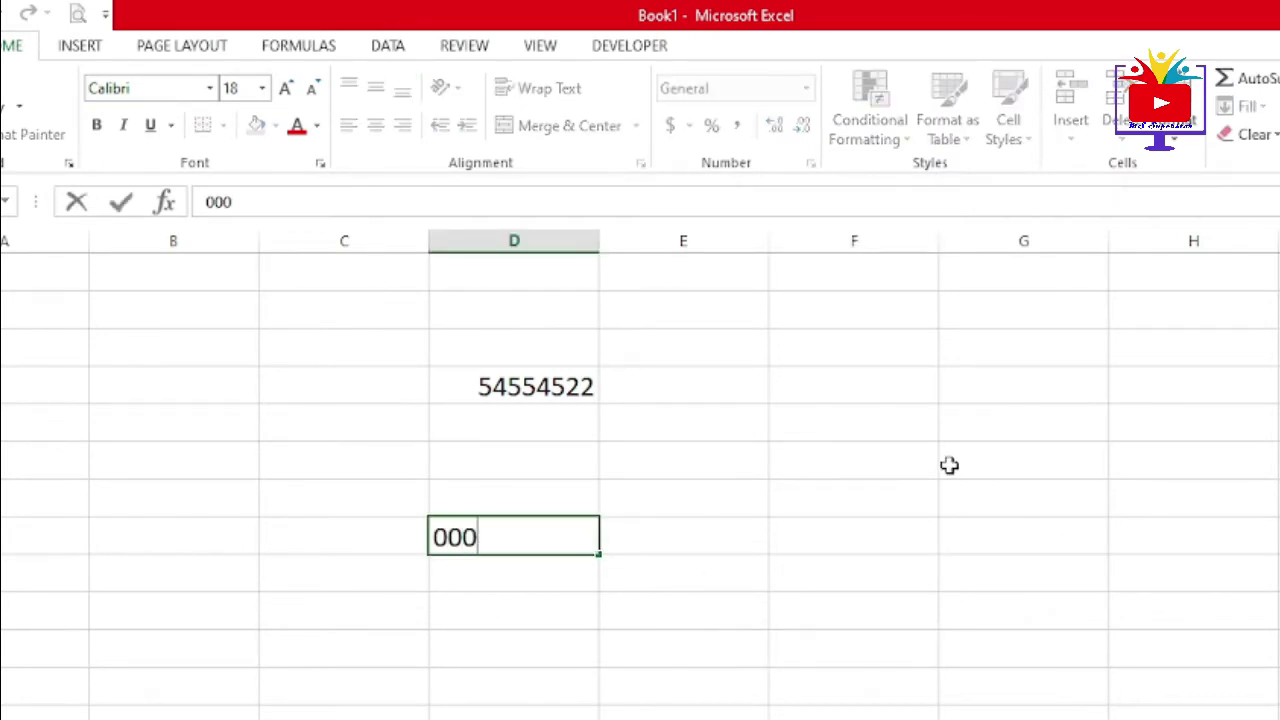
type("11111")
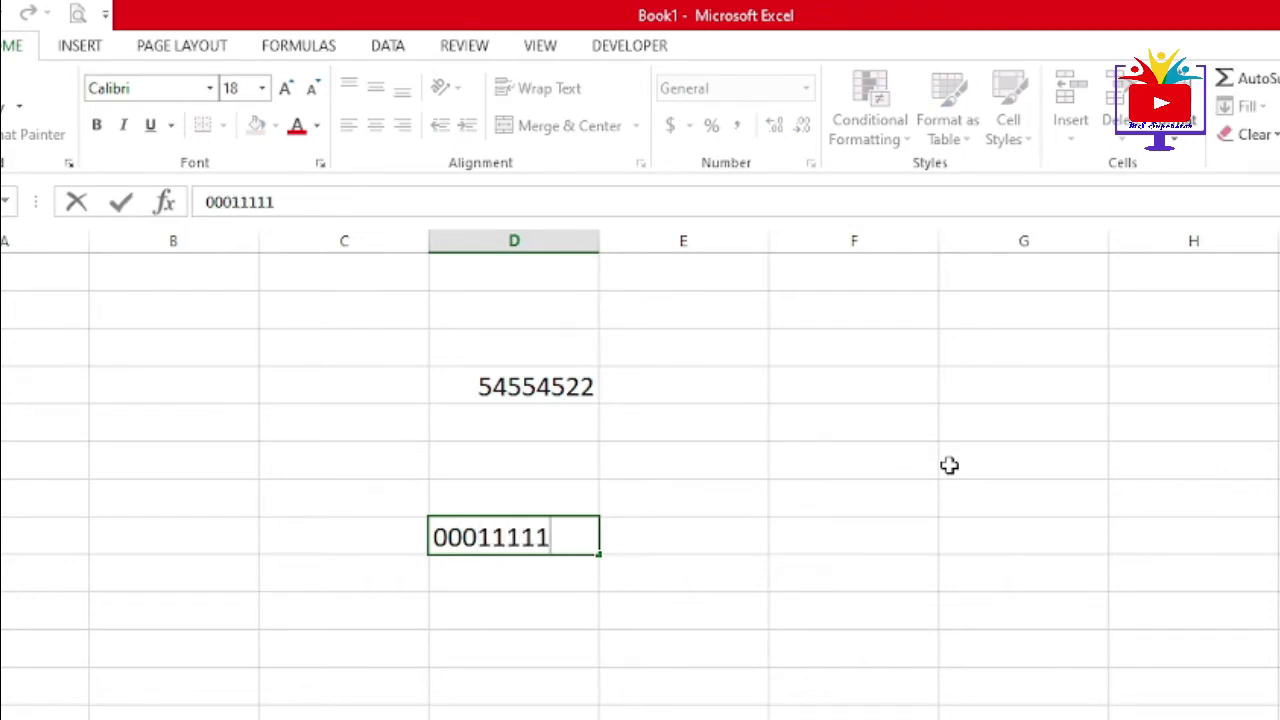
key("Return")
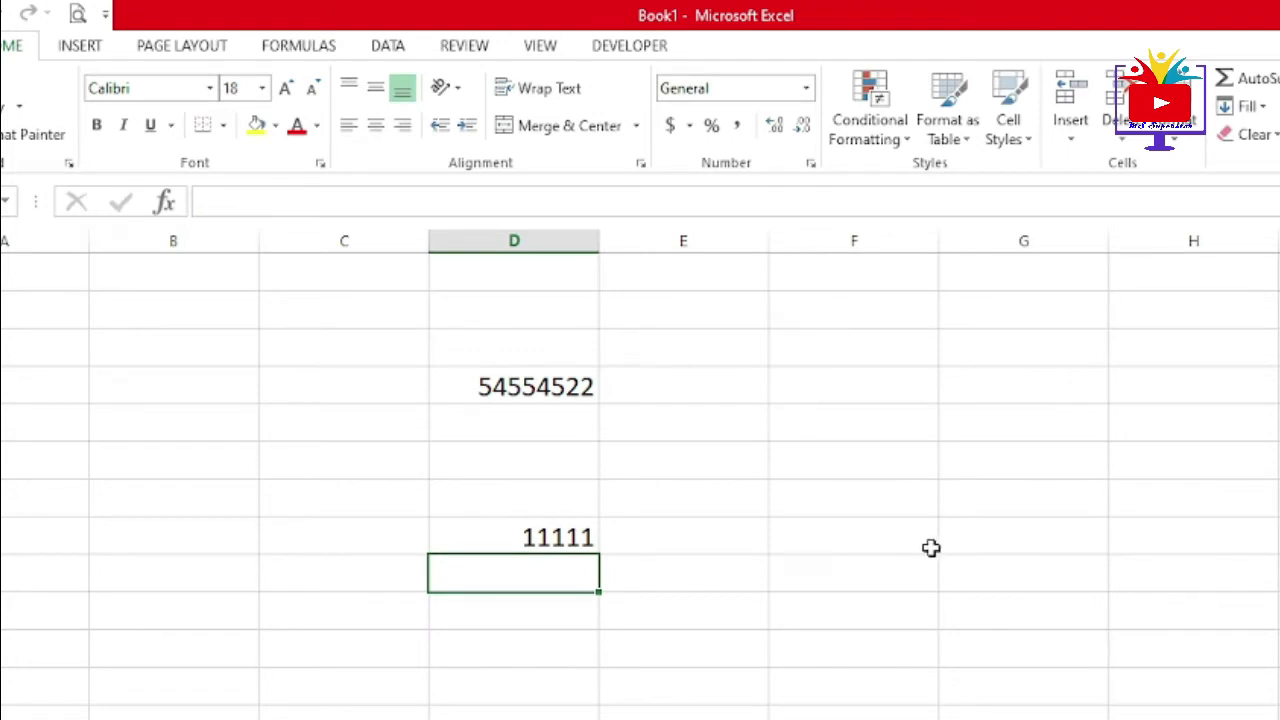
left_click(895, 541)
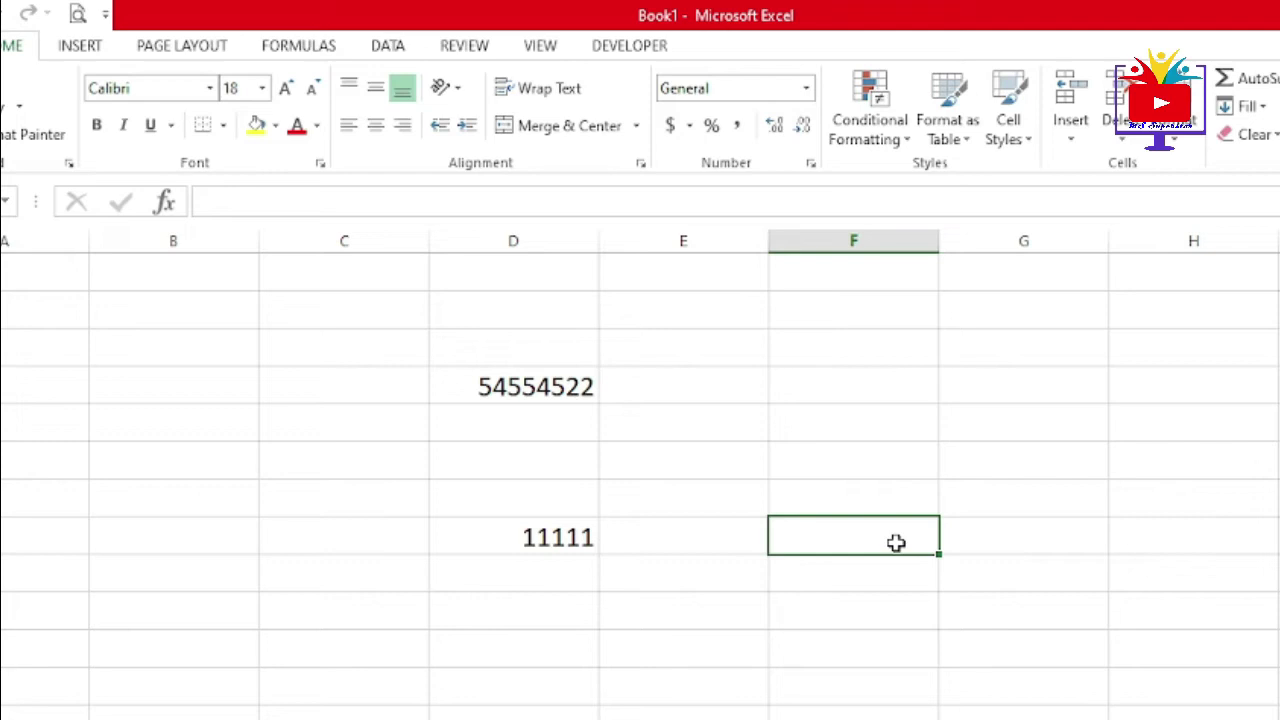
type("'")
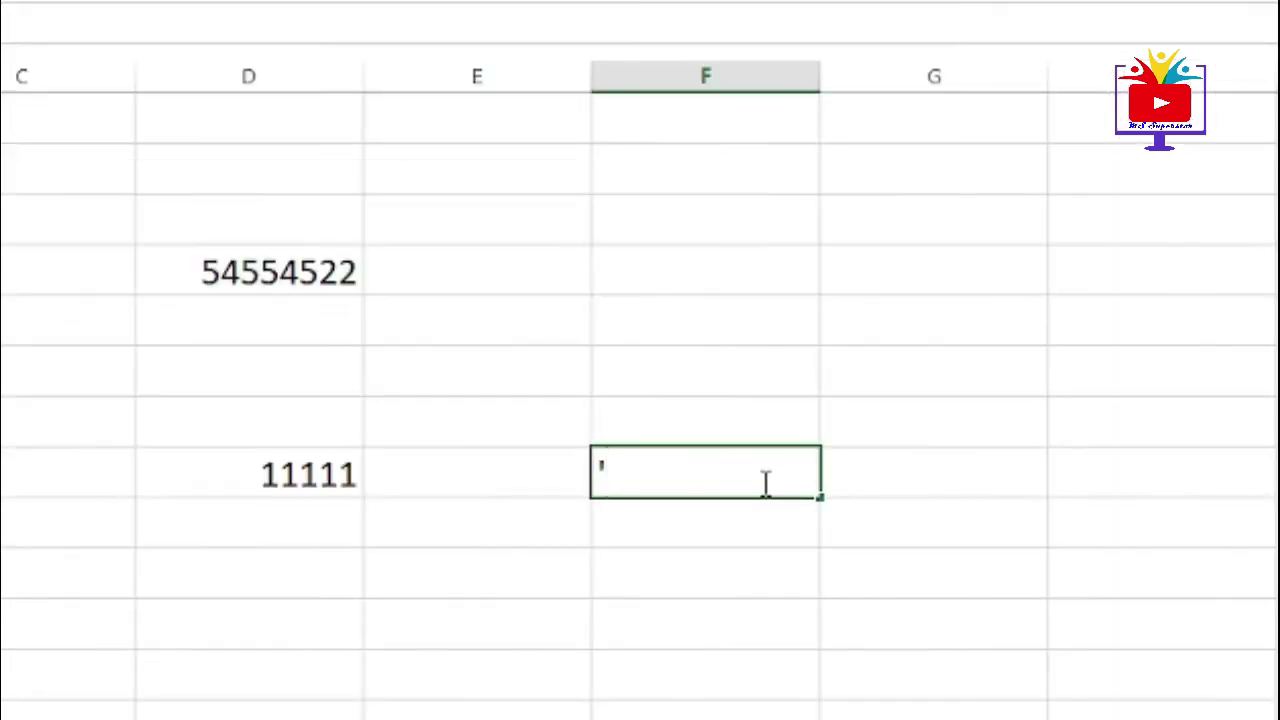
- Finish '00011111 in F10 and compare it with the 11111 in D10
type("000")
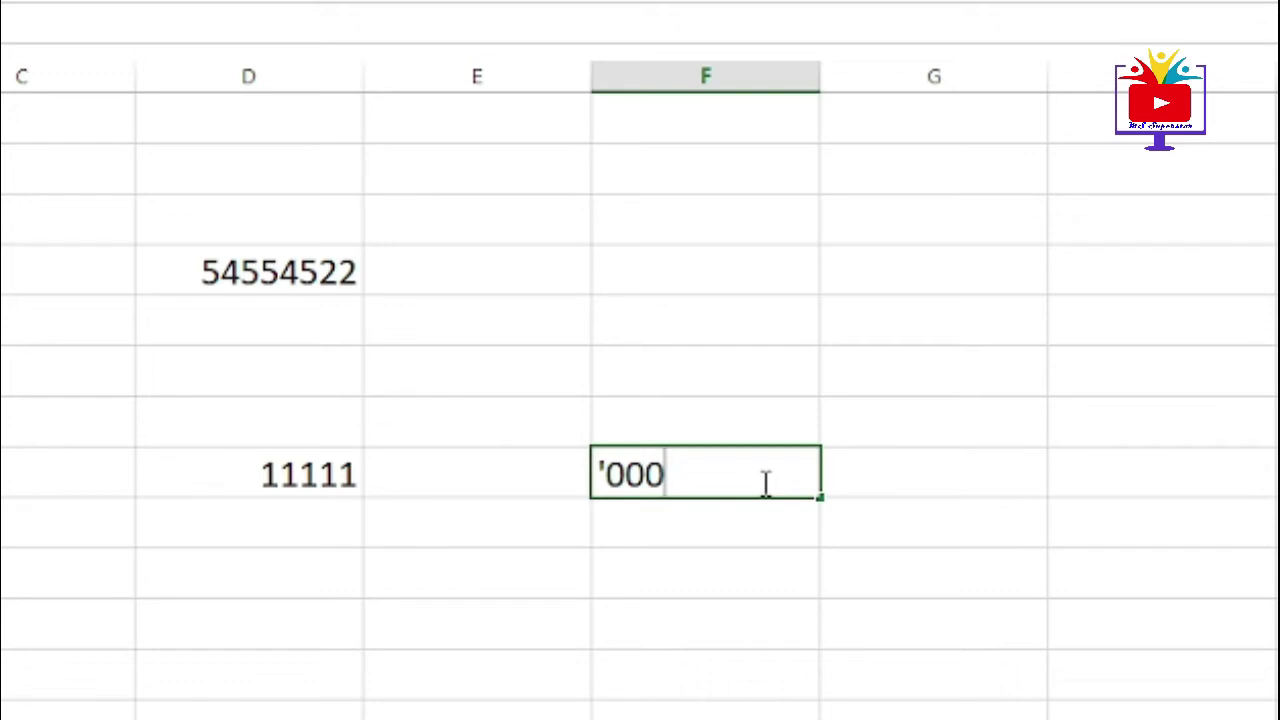
type("111")
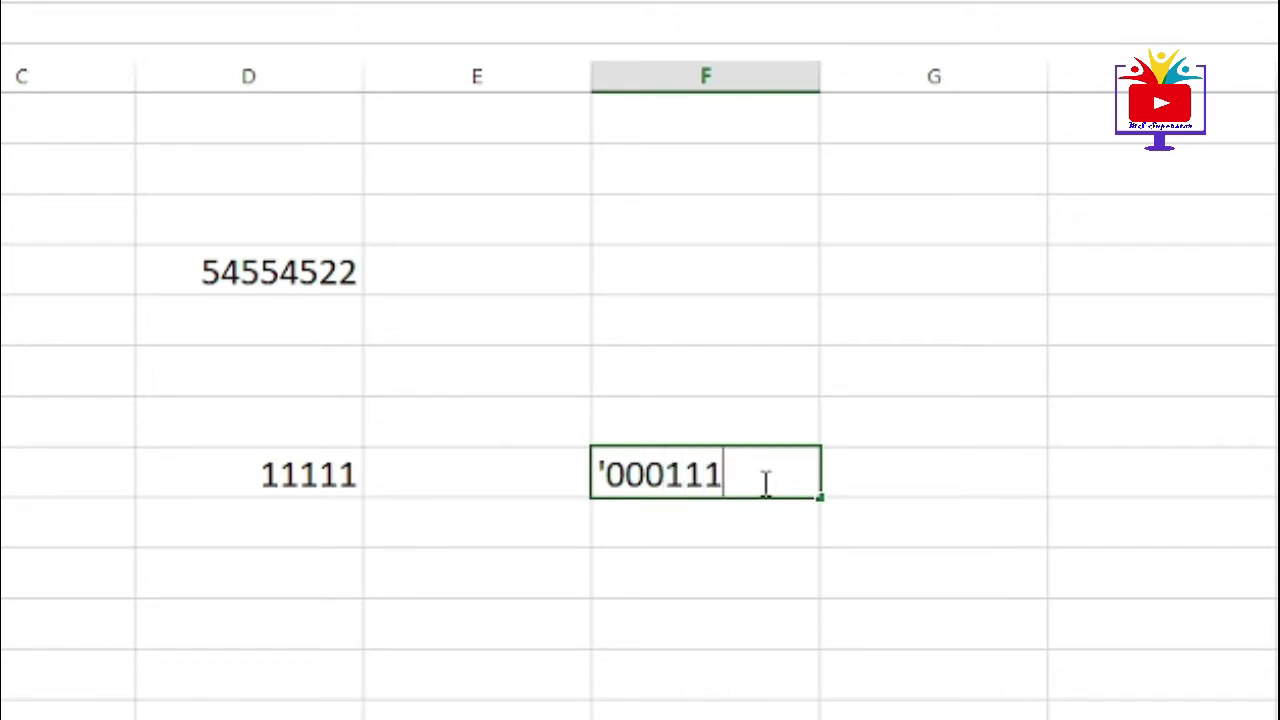
type("11")
key("Return")
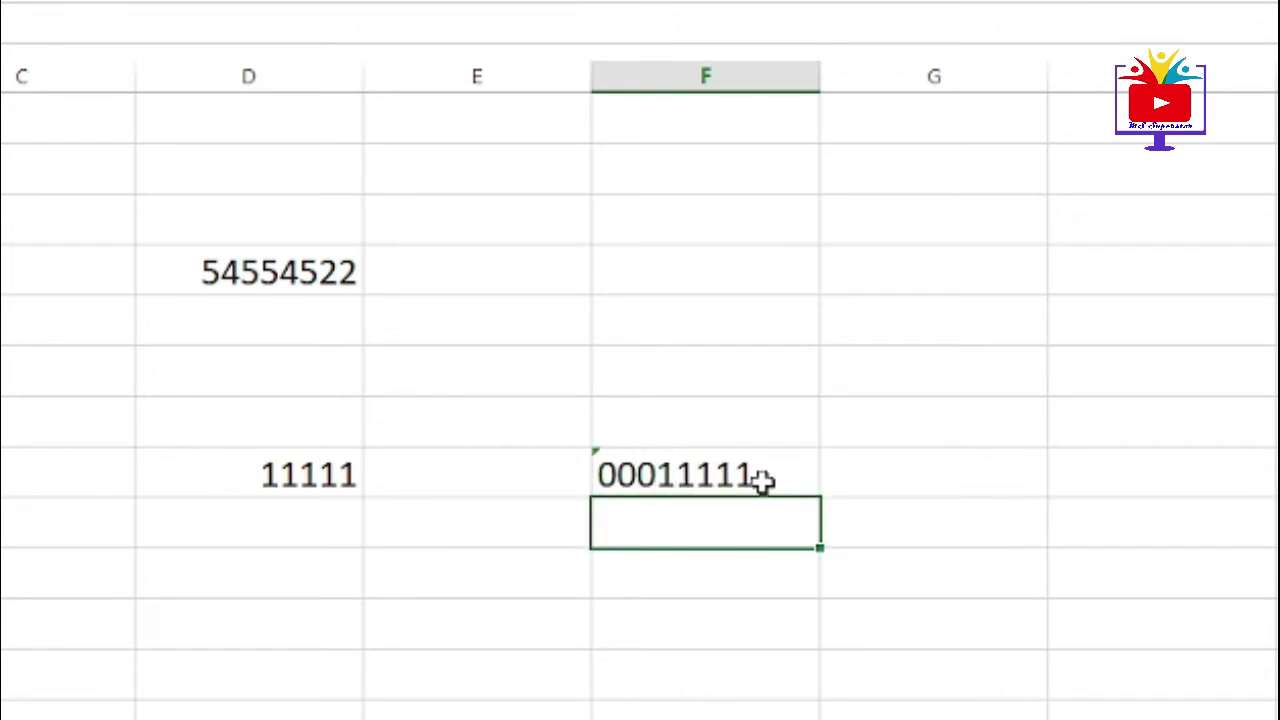
left_click(712, 455)
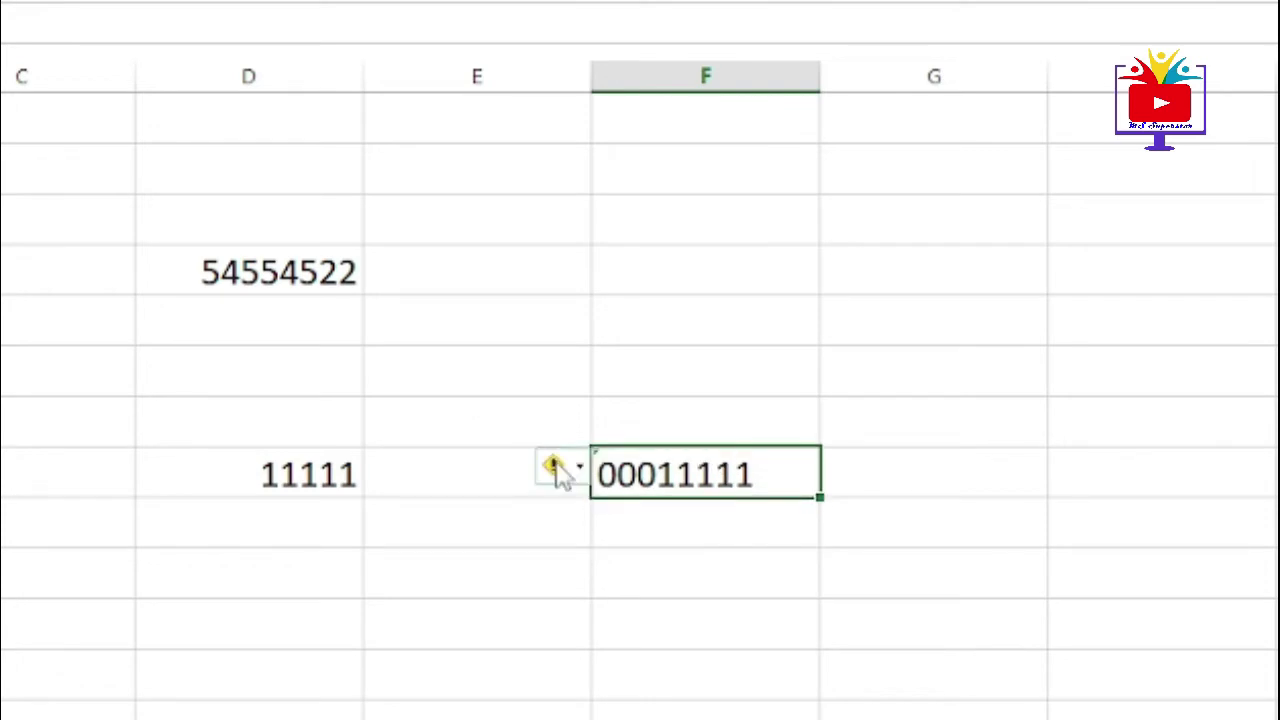
left_click(248, 472)
left_click(677, 482)
left_click(300, 476)
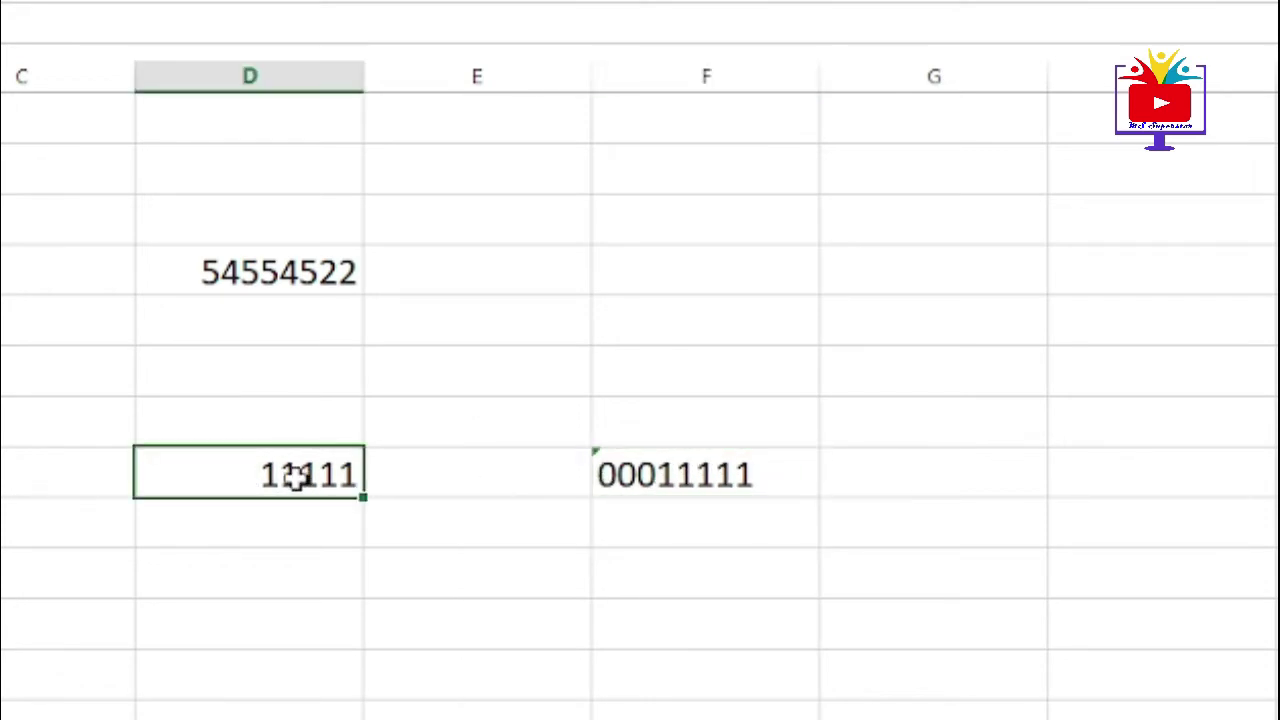
left_click(268, 472)
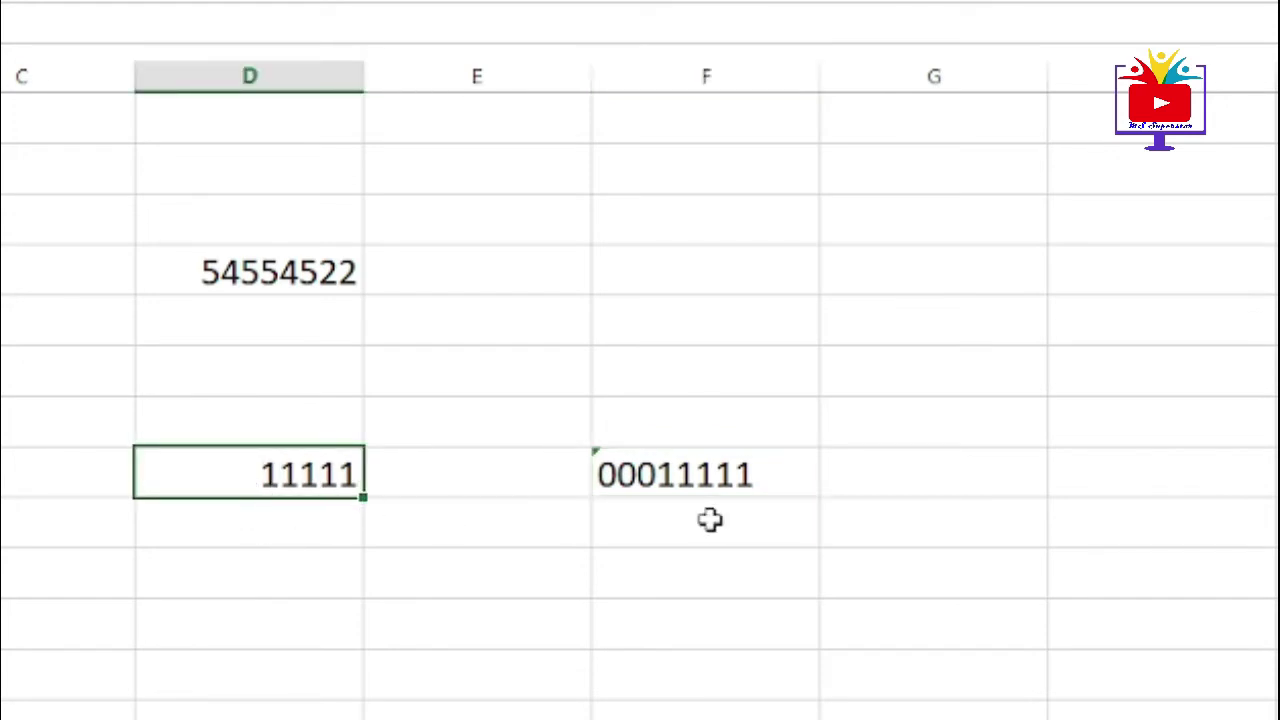
left_click(716, 463)
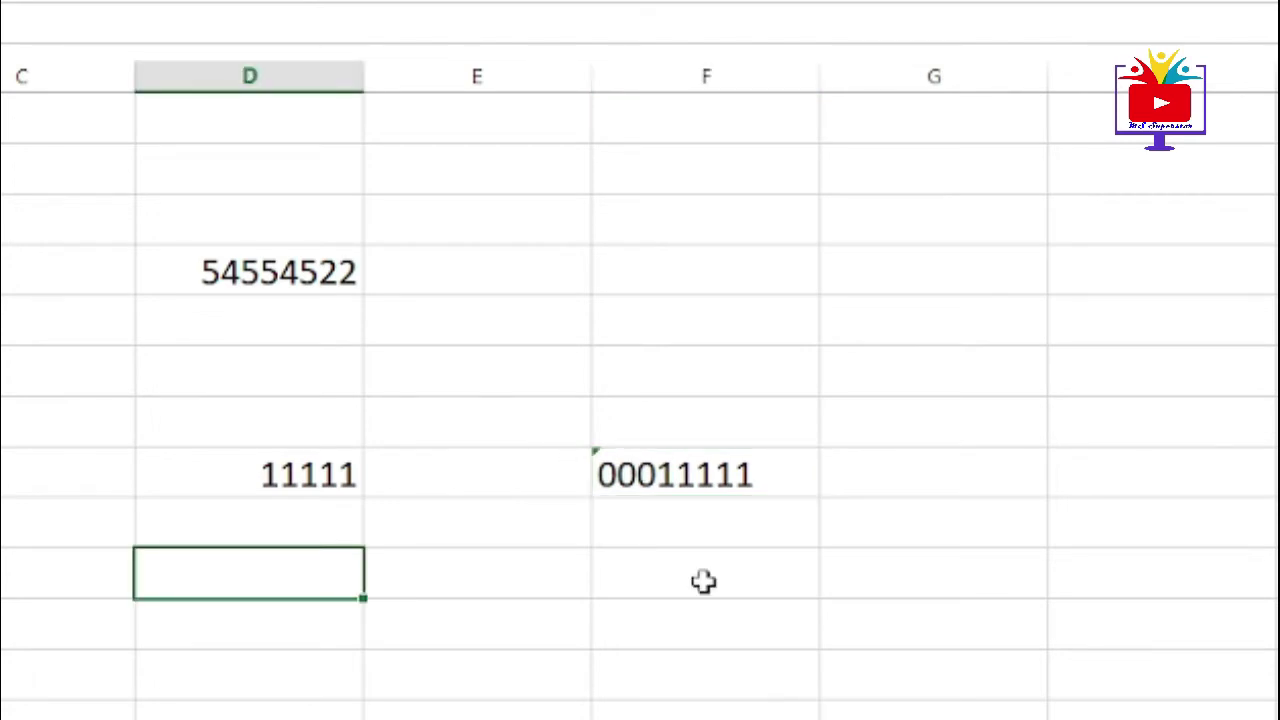
- Enter 00055555 in D11 and F11; both cells show 55555 without leading zeros
type("000")
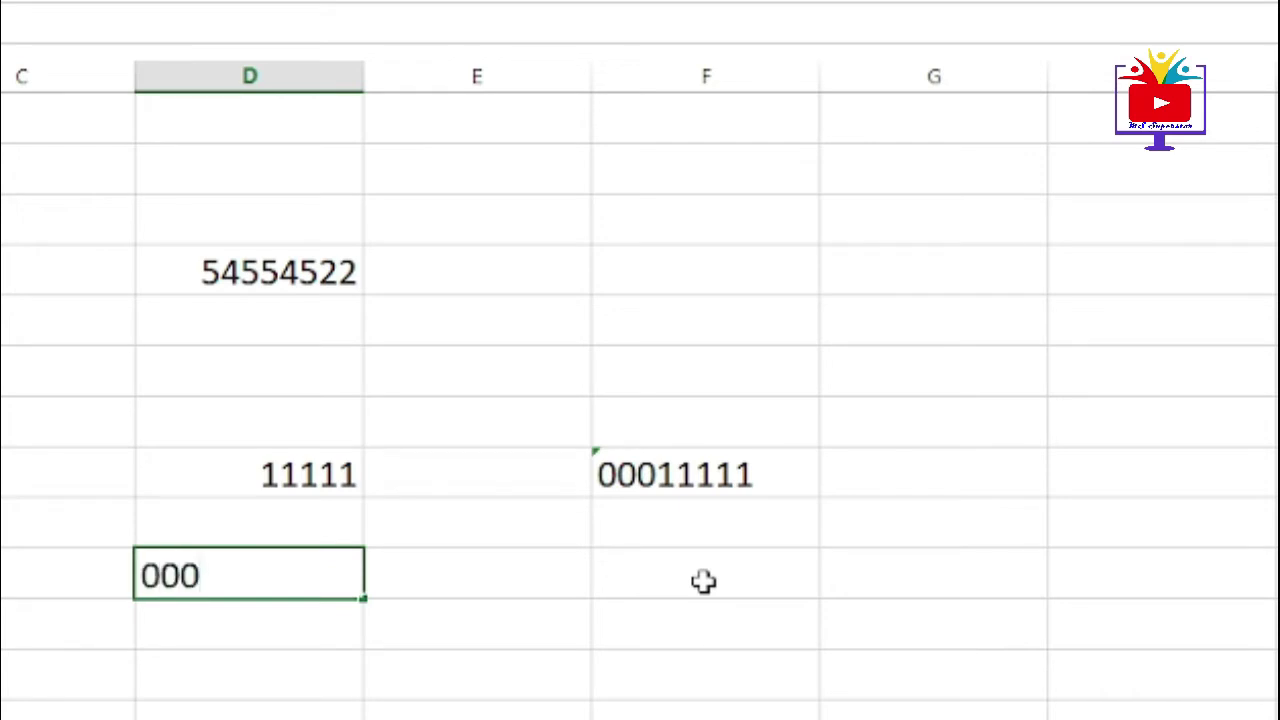
type("55555")
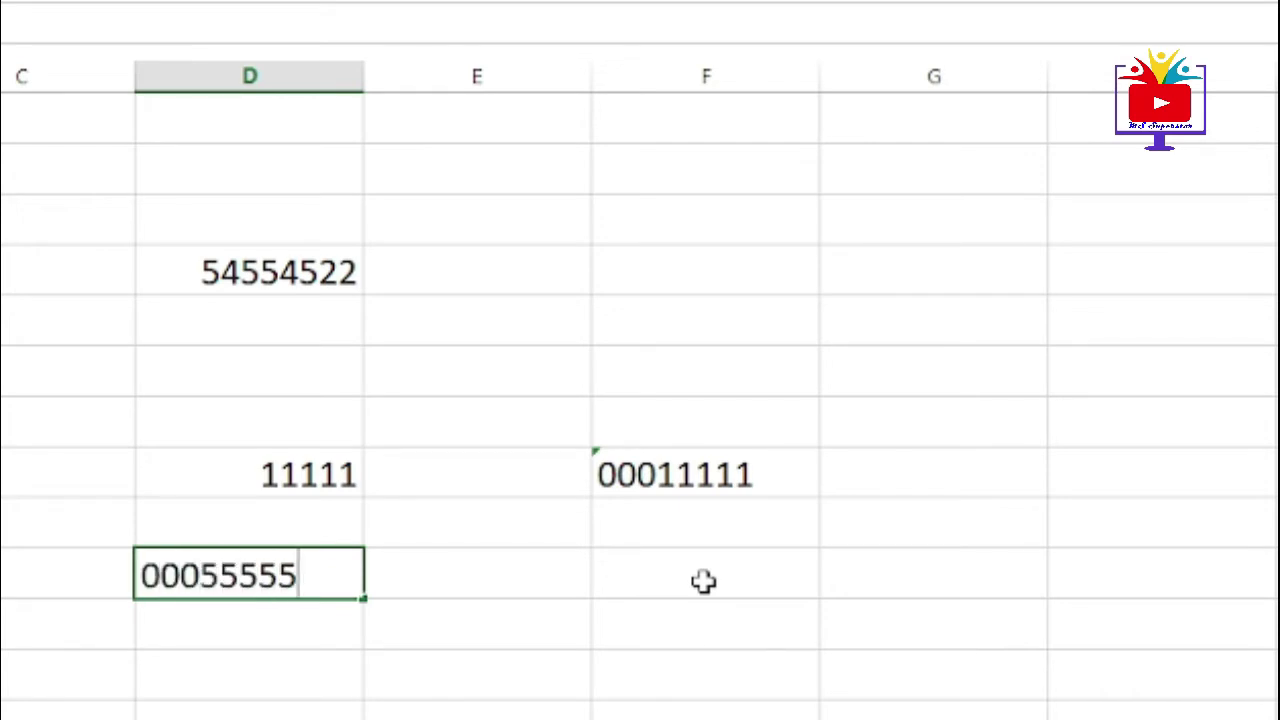
key("Return")
left_click(708, 581)
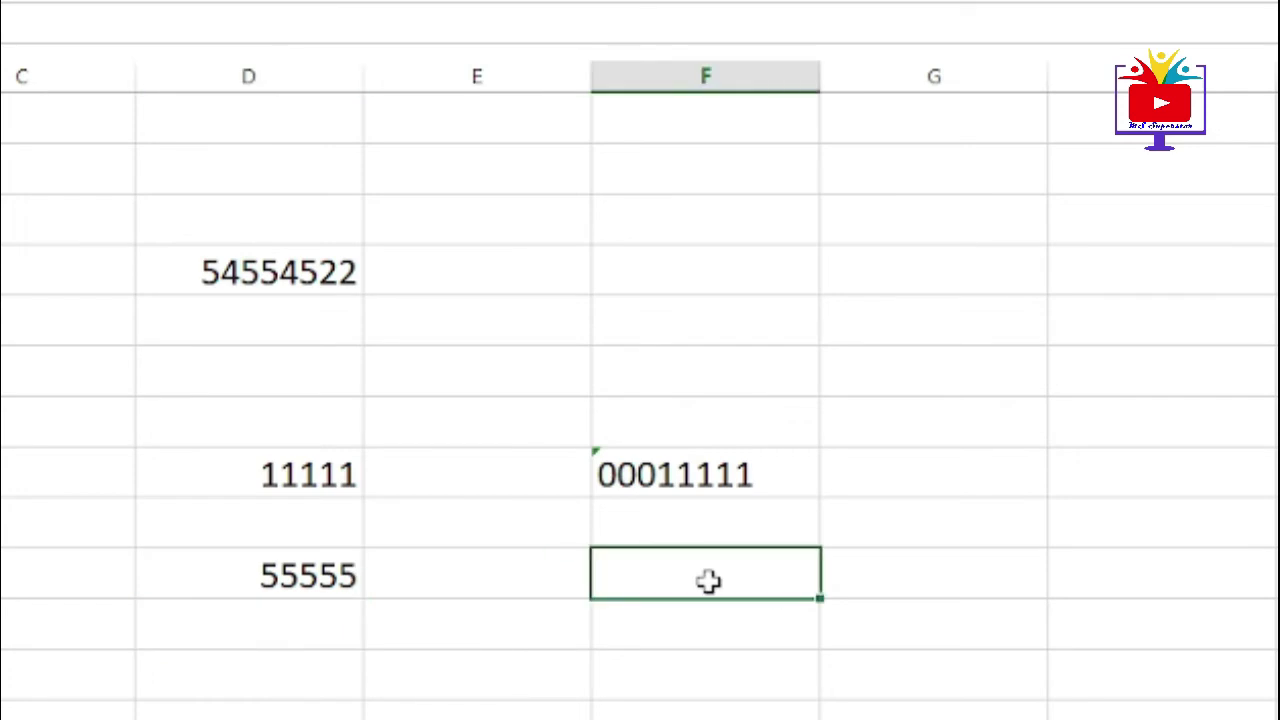
type("000")
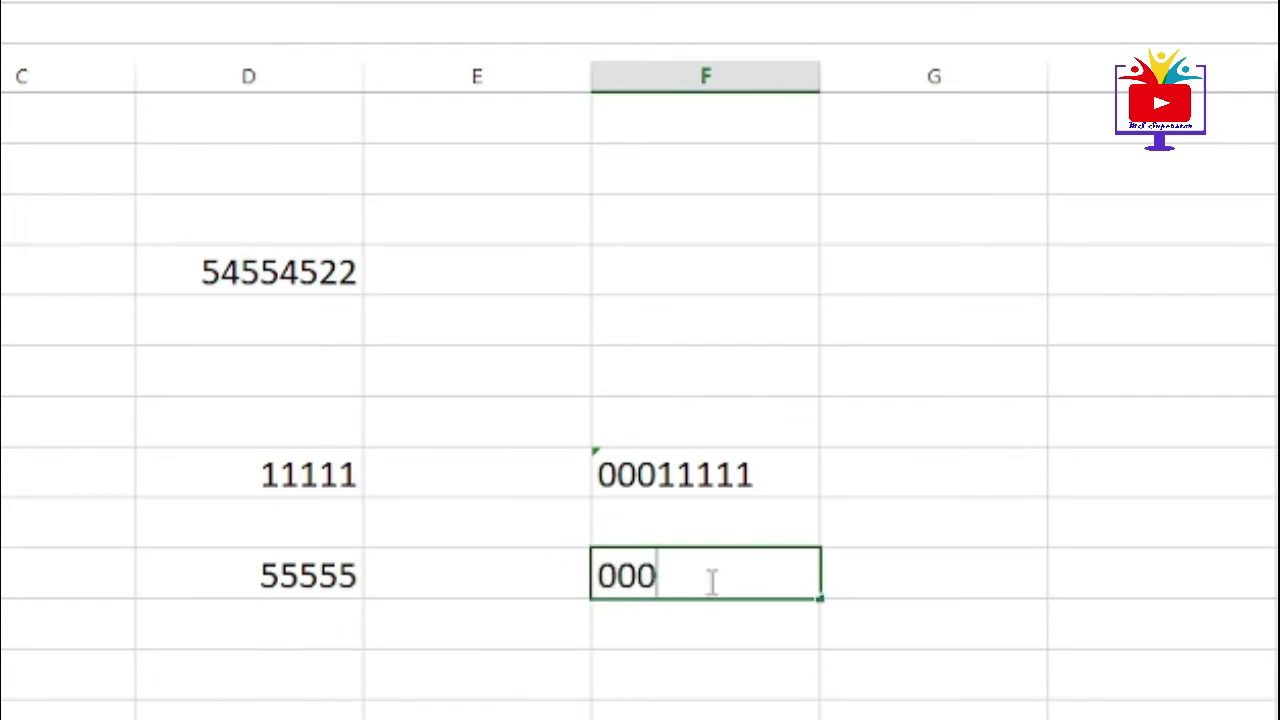
type("55555")
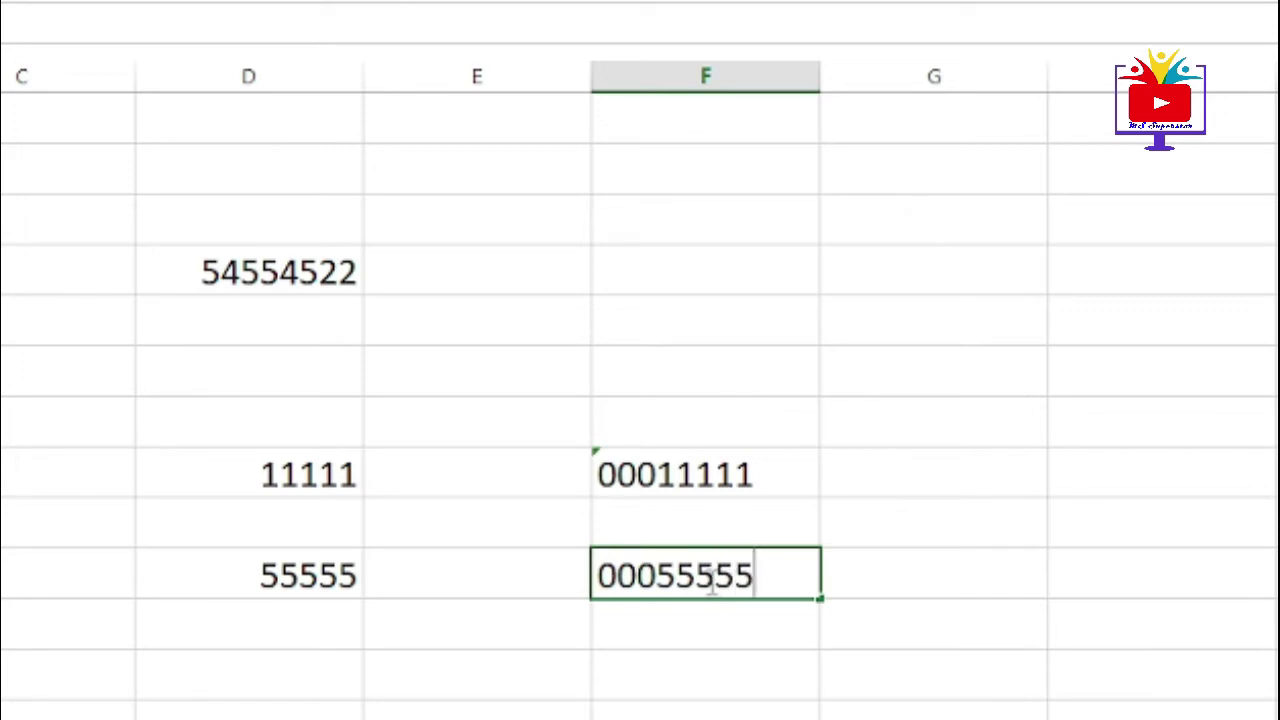
key("Return")
left_click(708, 580)
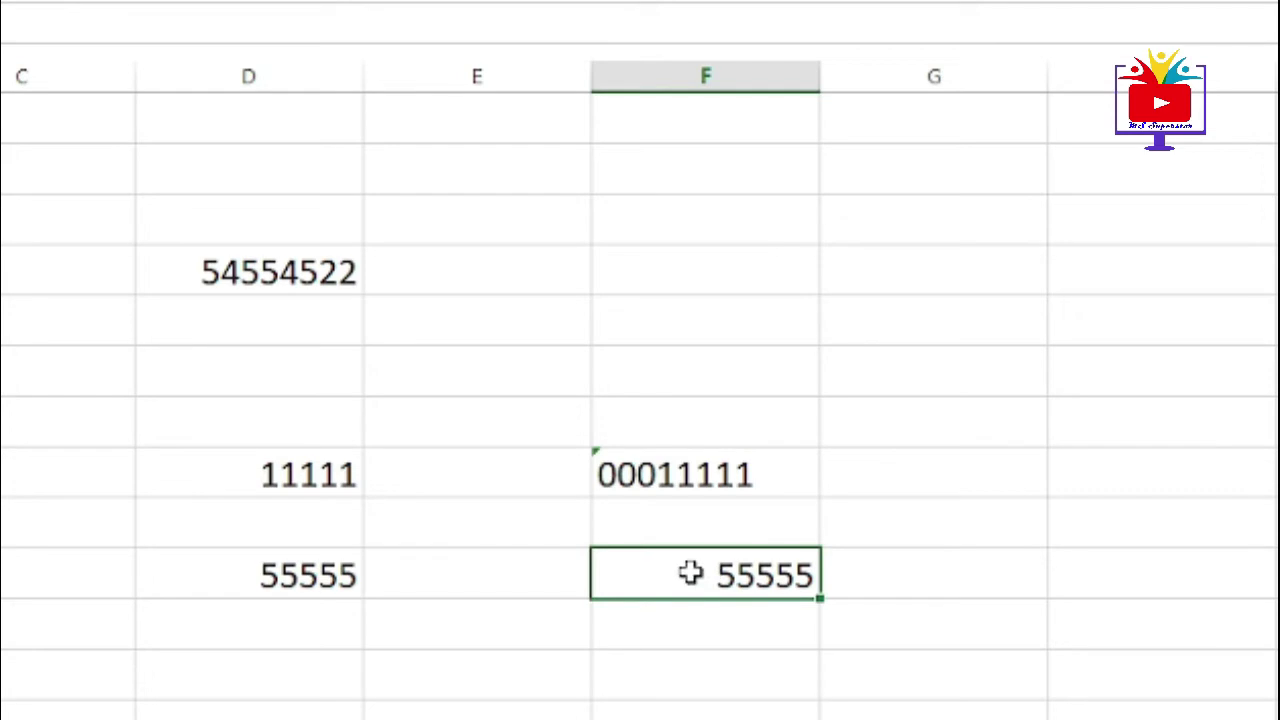
left_click(823, 592)
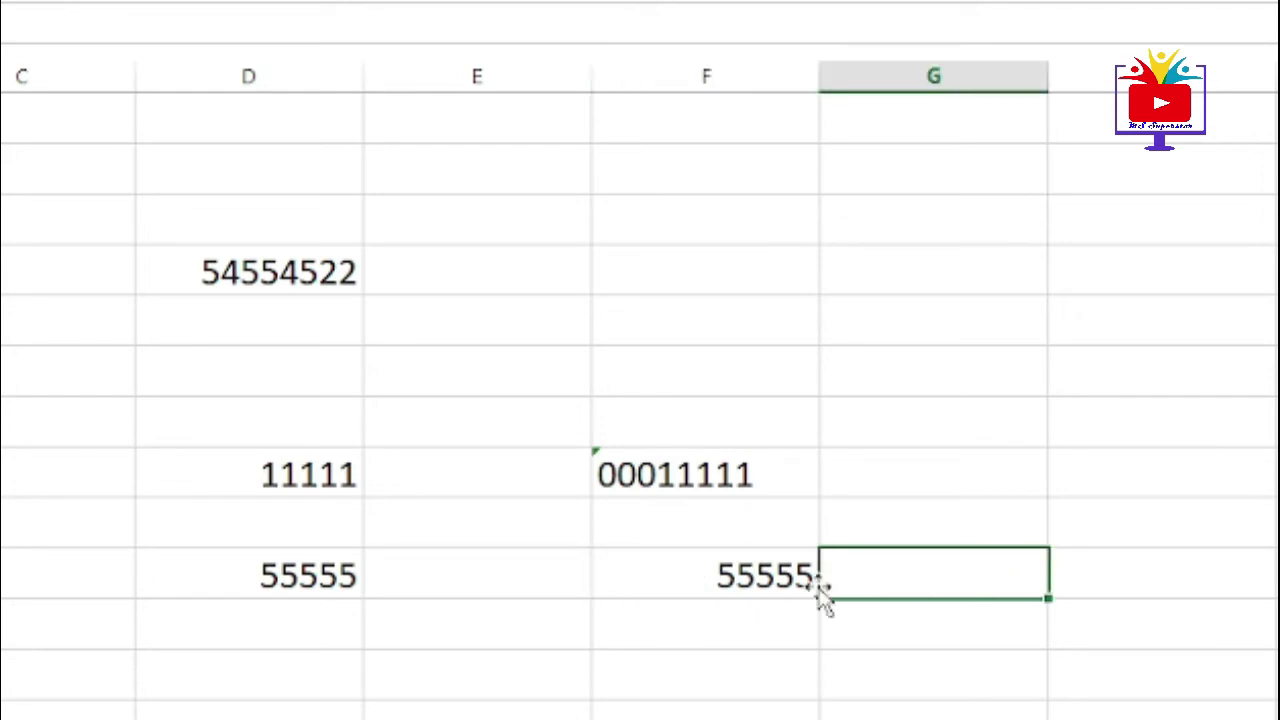
left_click(657, 577)
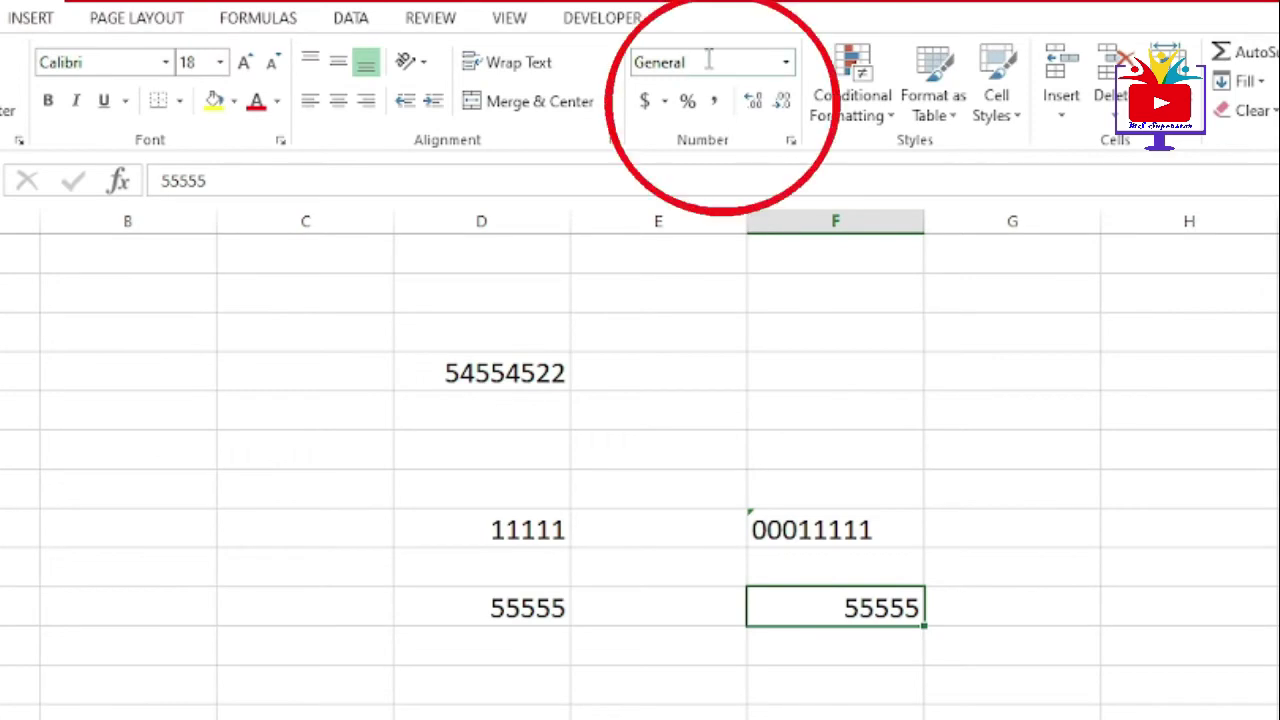
- Apply the Text number format to F11 through the Format Cells dialog
left_click(790, 142)
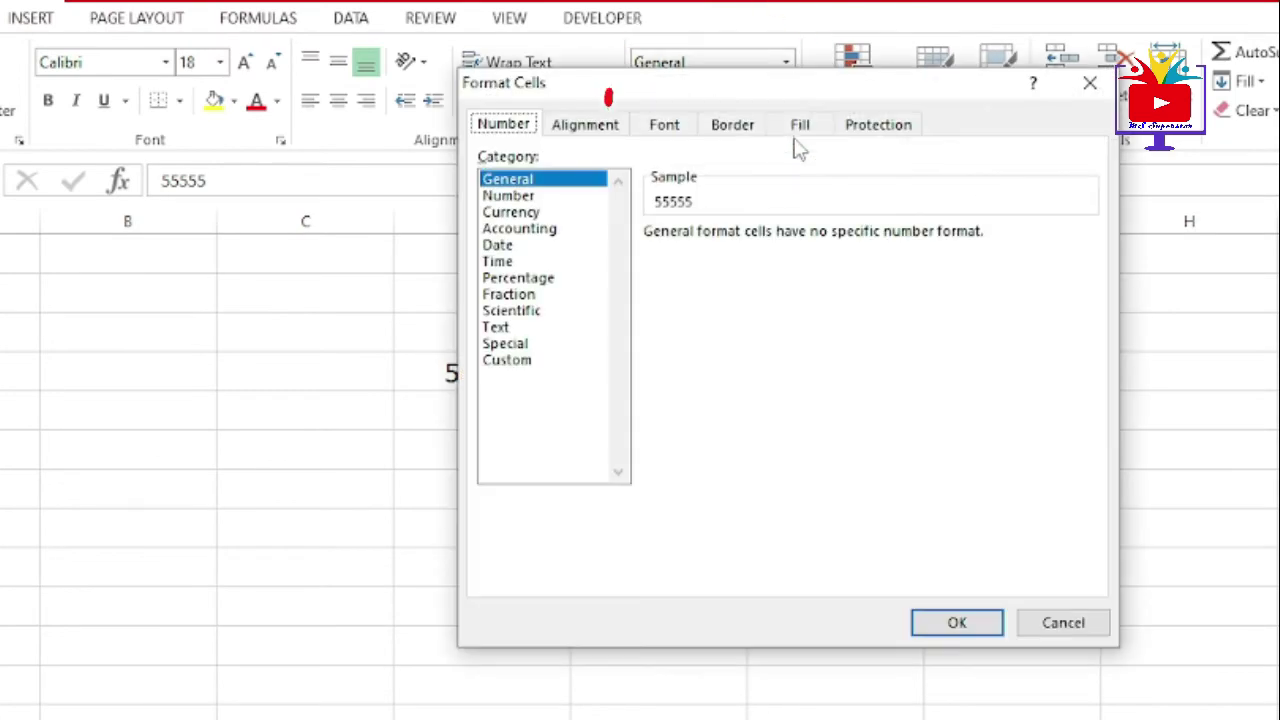
left_click(500, 328)
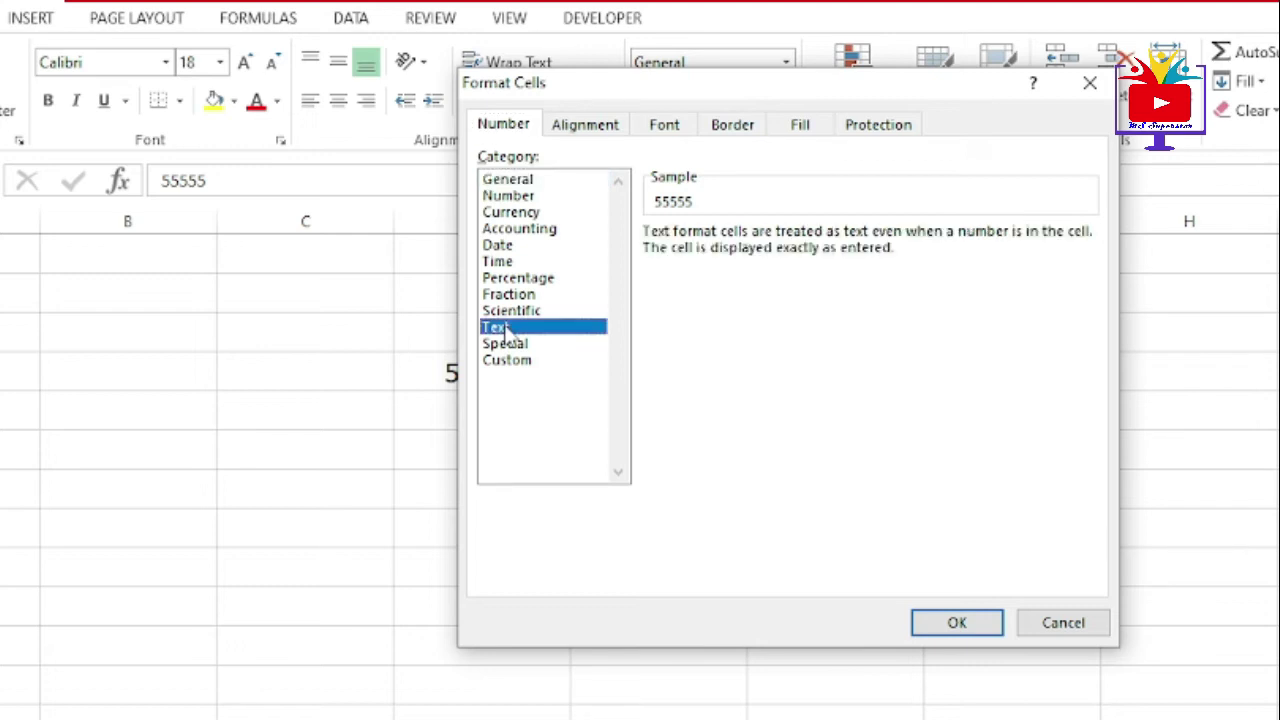
left_click(978, 622)
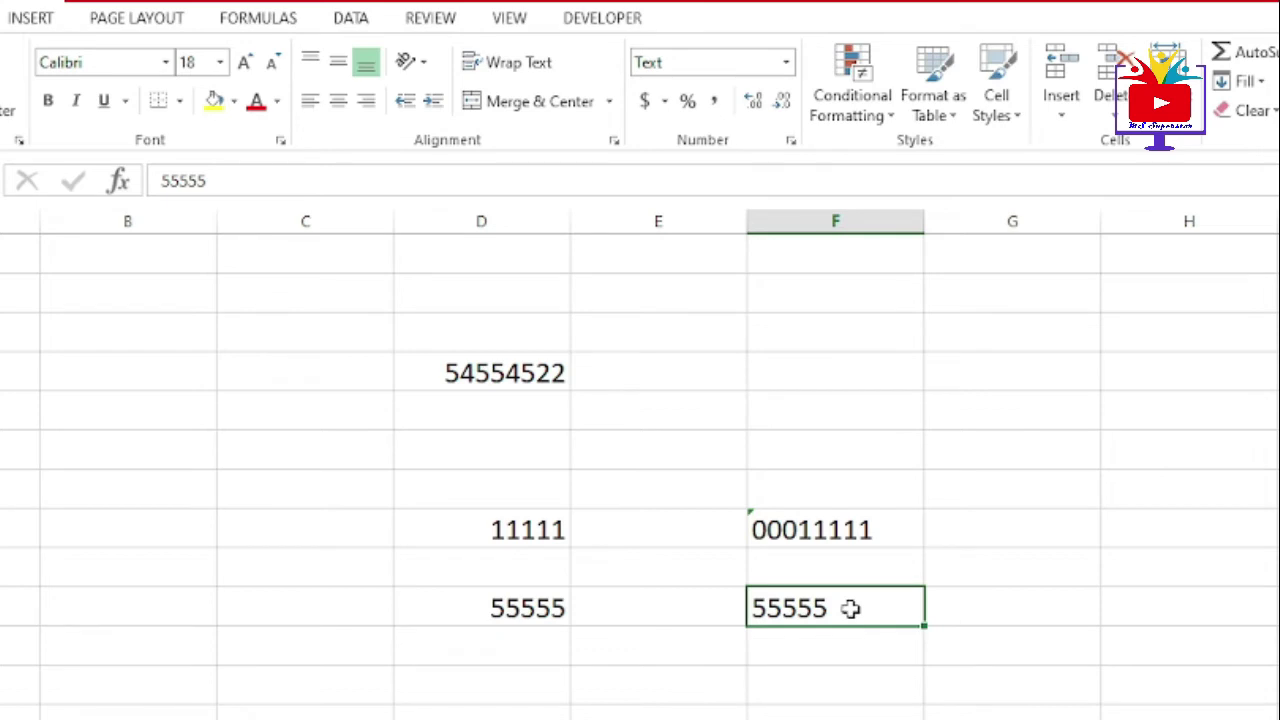
- Re-enter 00055555 in F11 and compare it with the 55555 in D11
type("00055555")
key("Return")
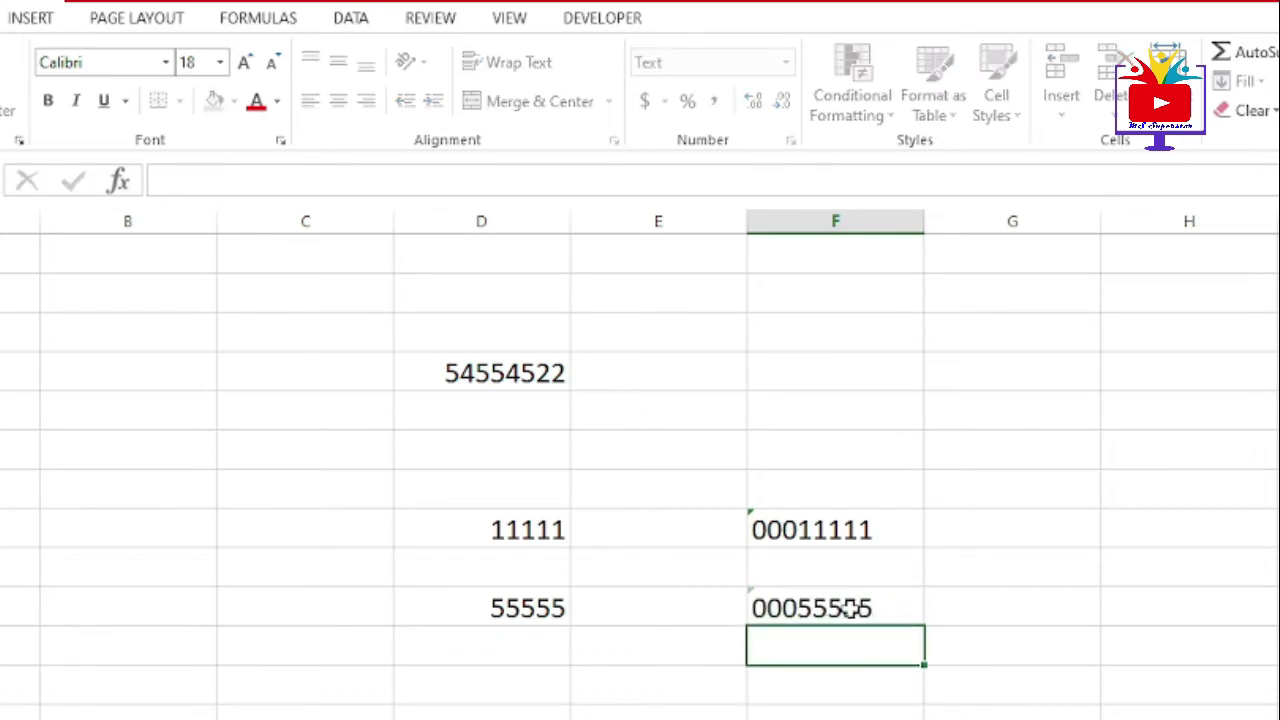
left_click(855, 608)
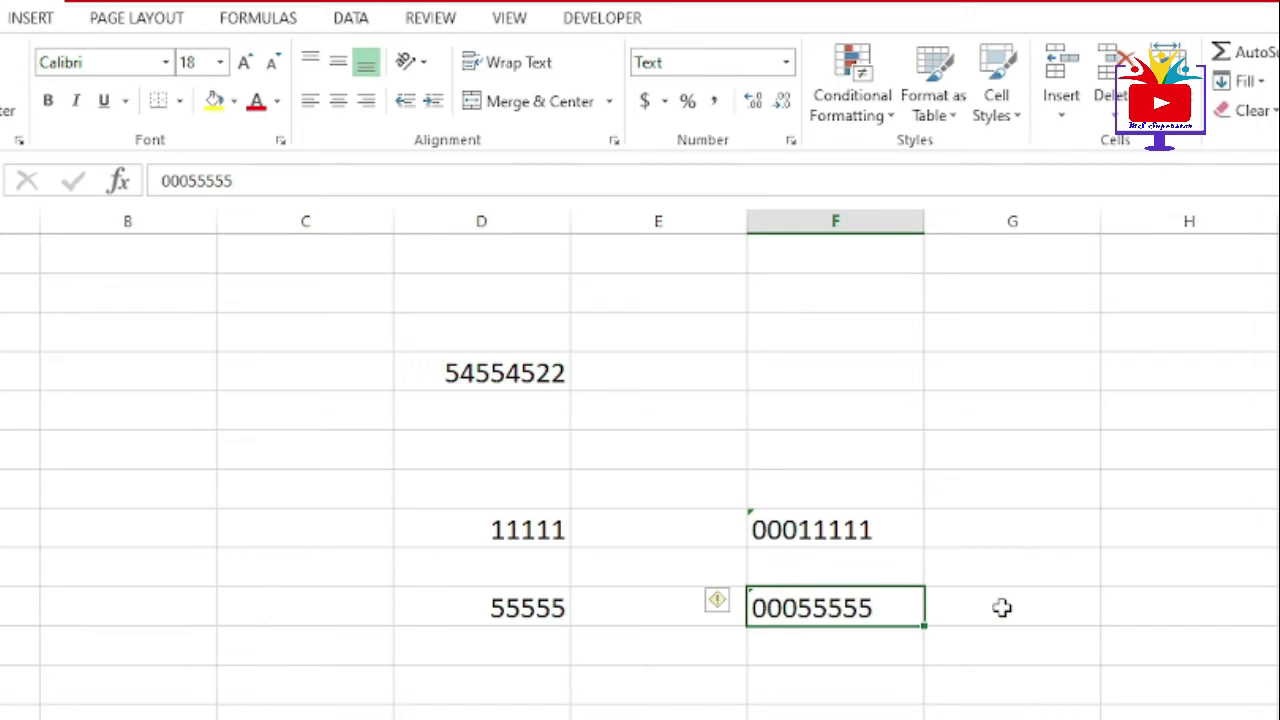
left_click(543, 616)
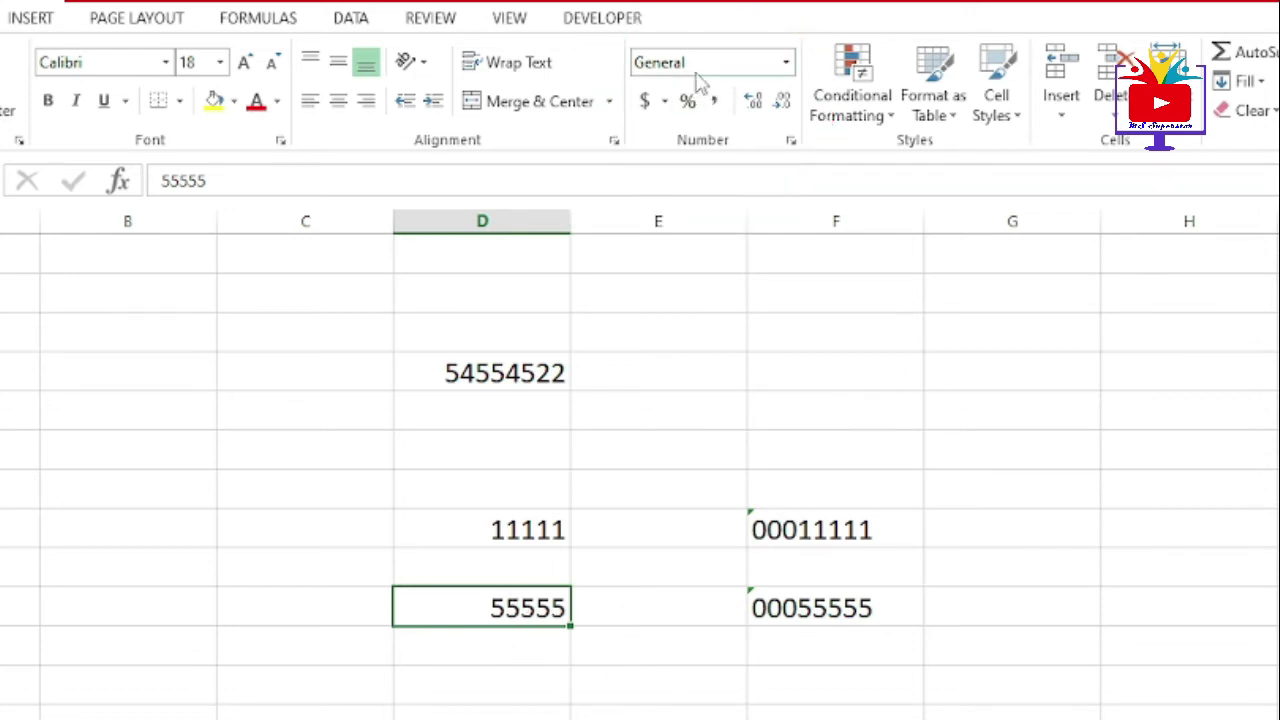
left_click(866, 678)
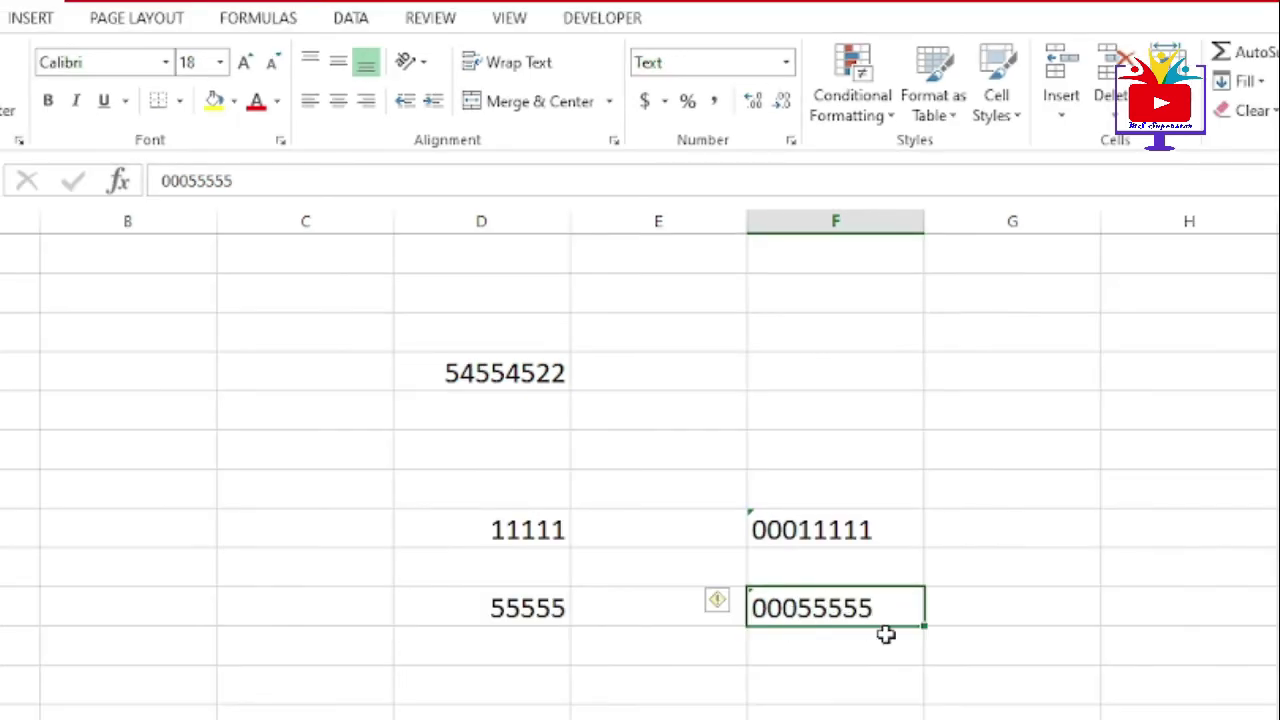
left_click(838, 531)
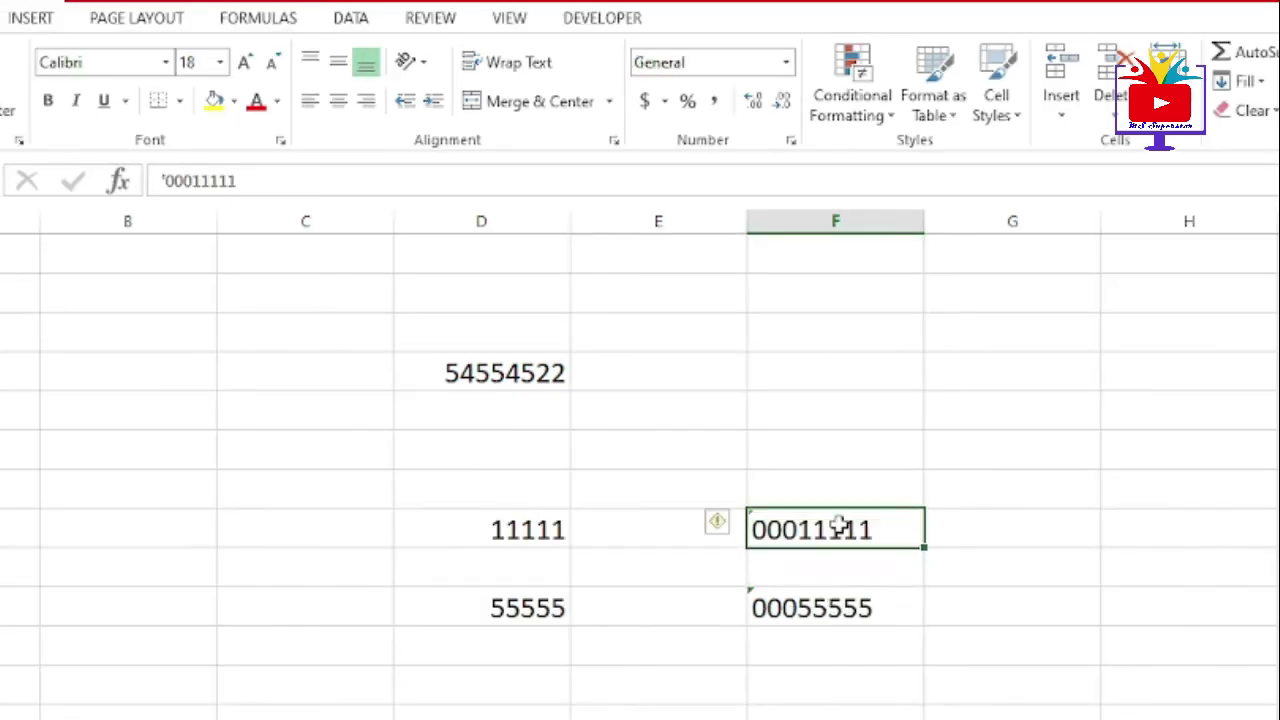
left_click(548, 536)
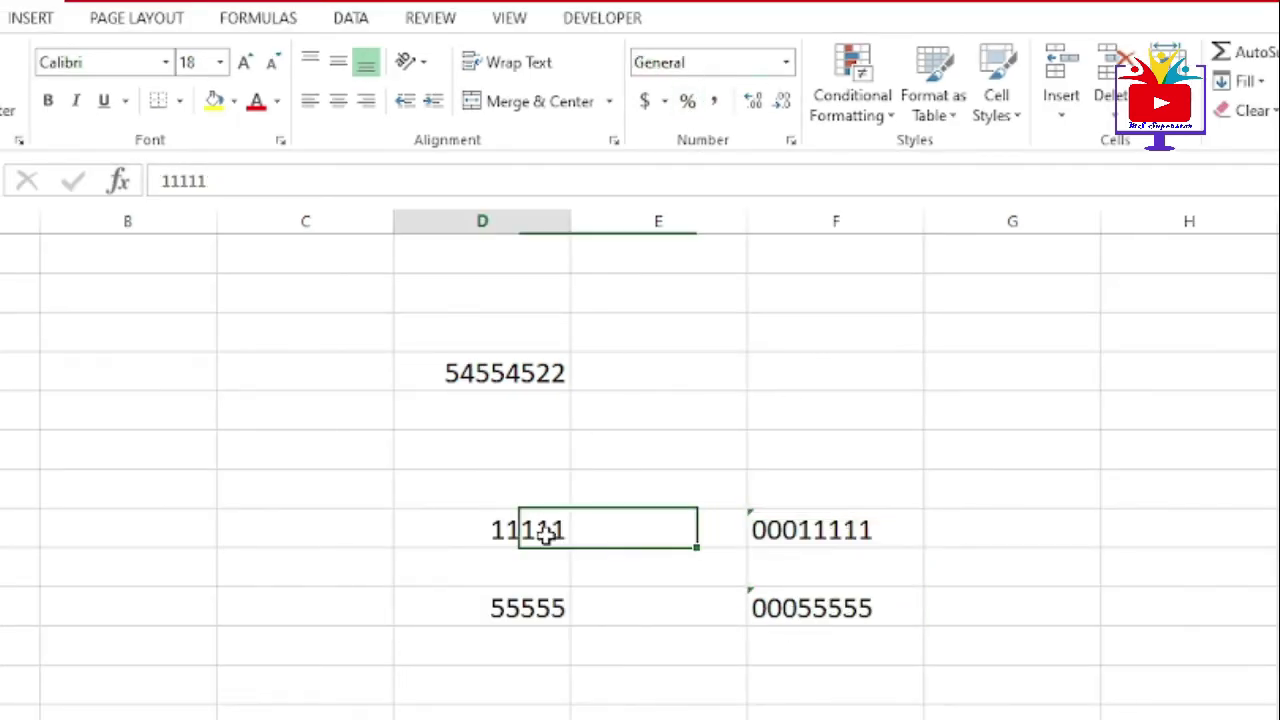
left_click(548, 612)
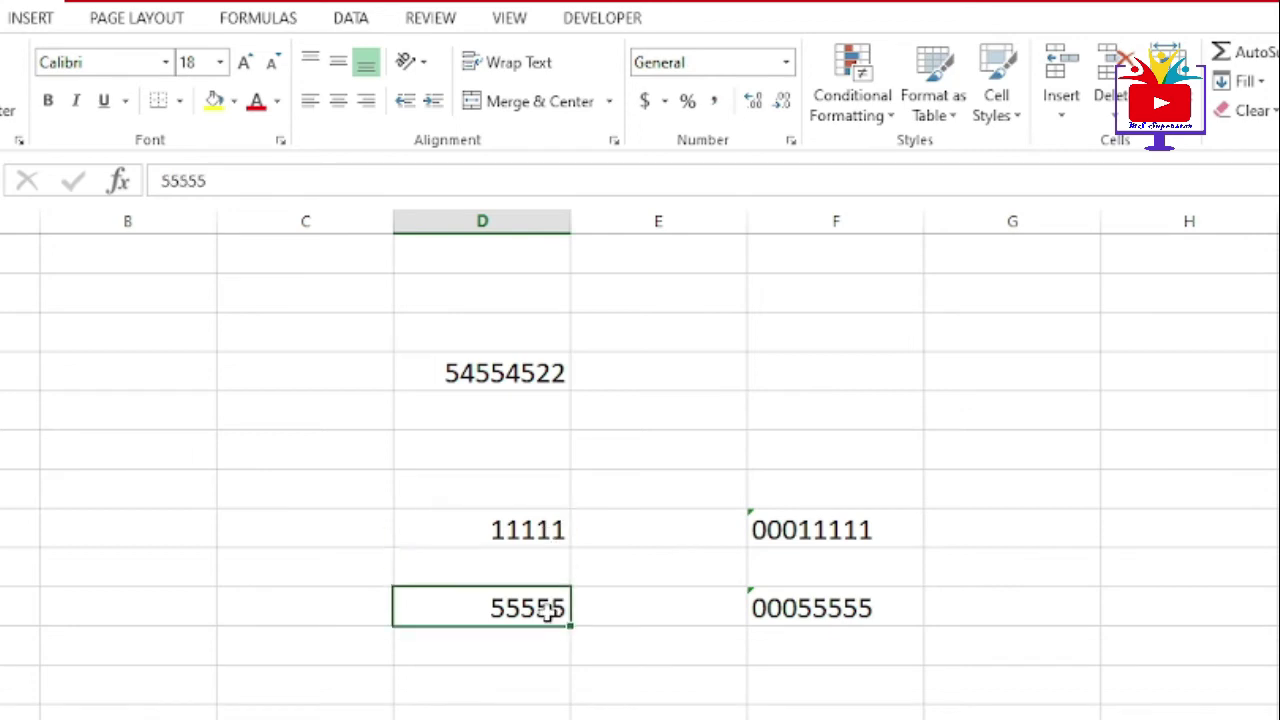
left_click(815, 610)
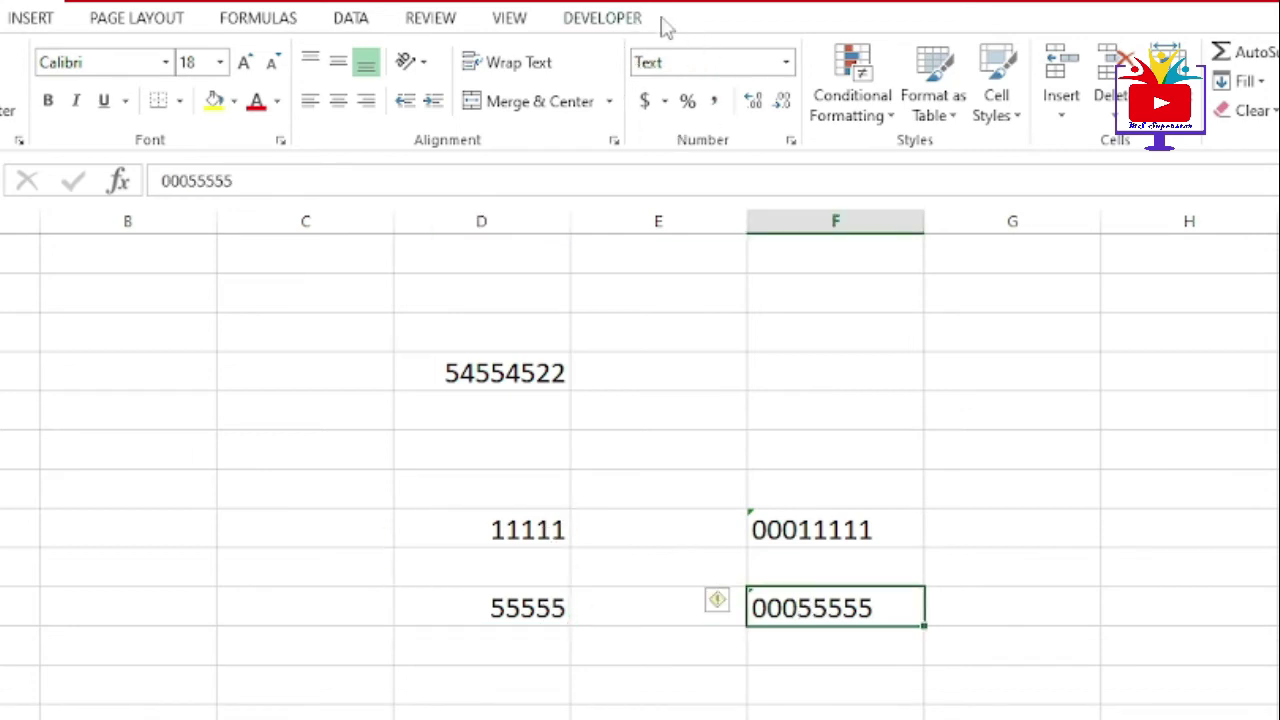
left_click(857, 529)
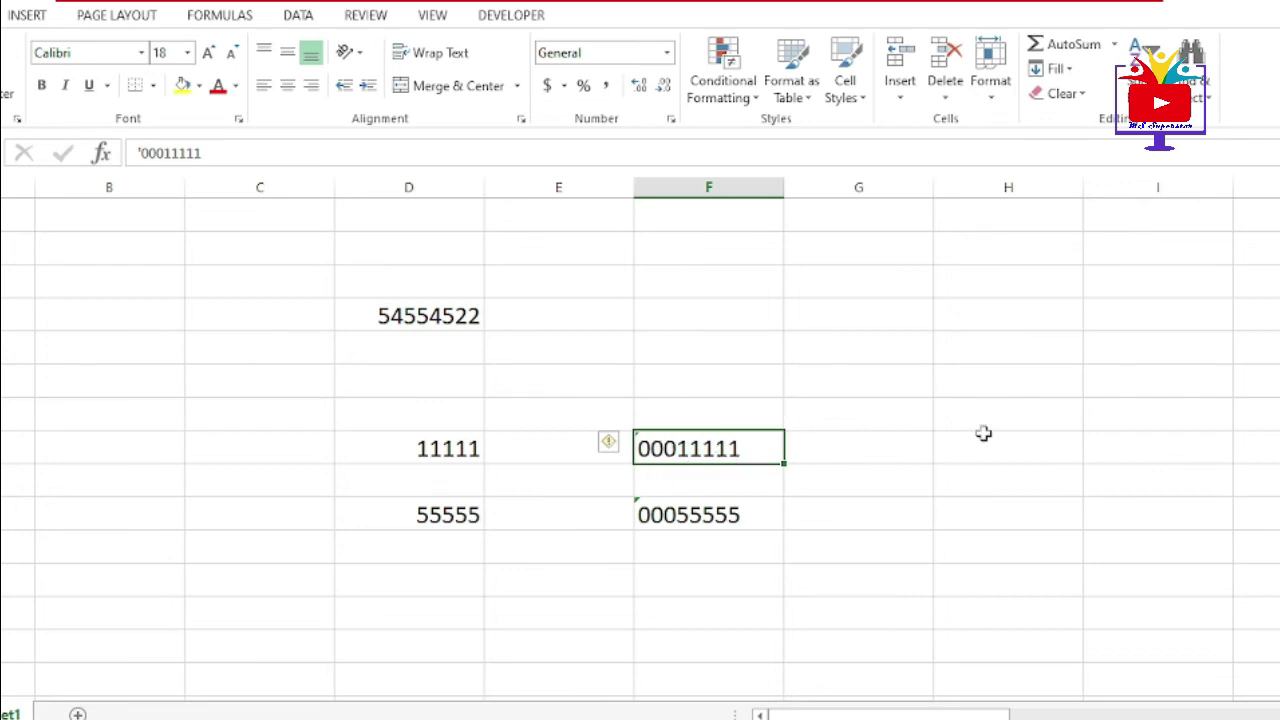
- Enter 22222 in H8 and the formula =F8+H8 in I8, which returns 33333
left_click(1016, 452)
type("22222")
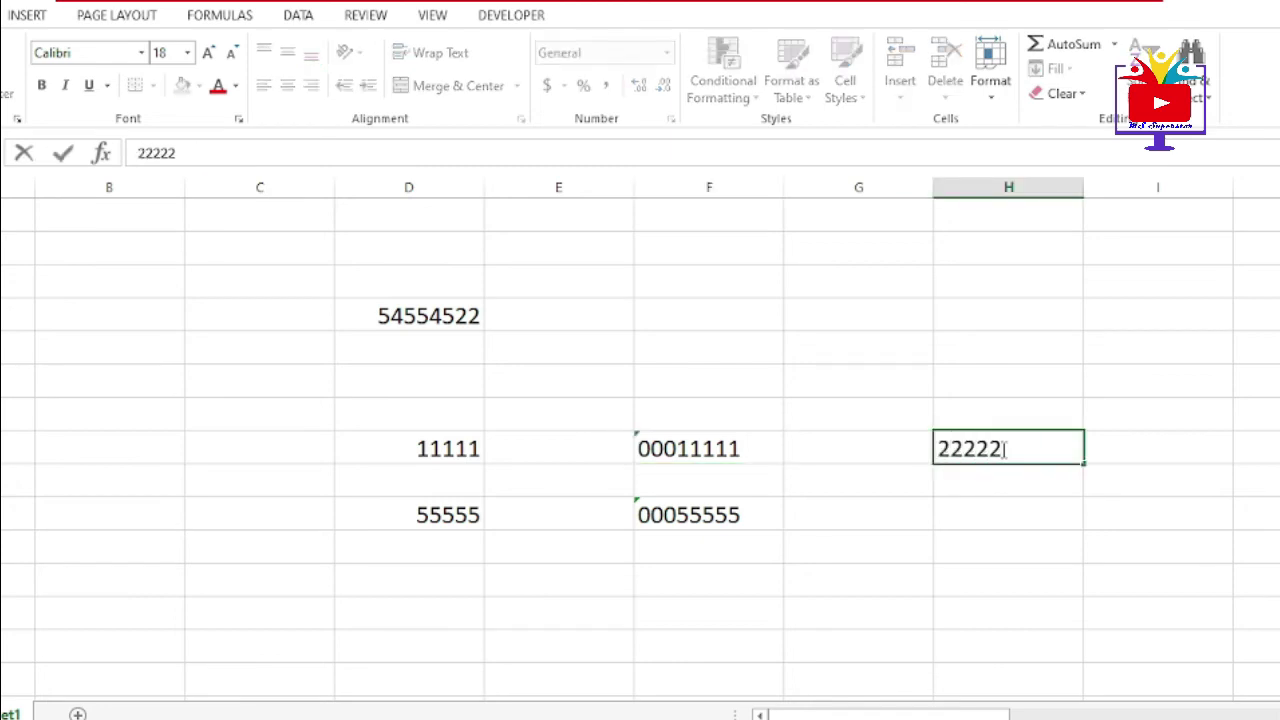
left_click(1154, 449)
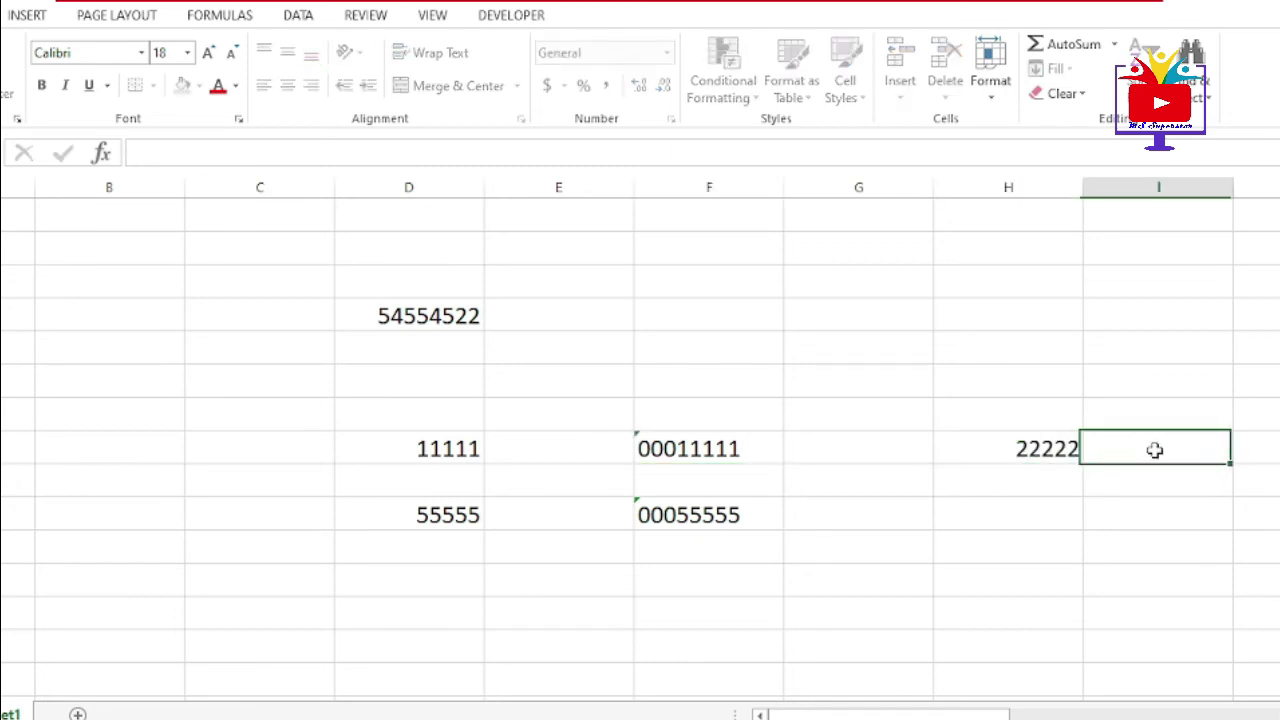
type("=")
left_click(694, 446)
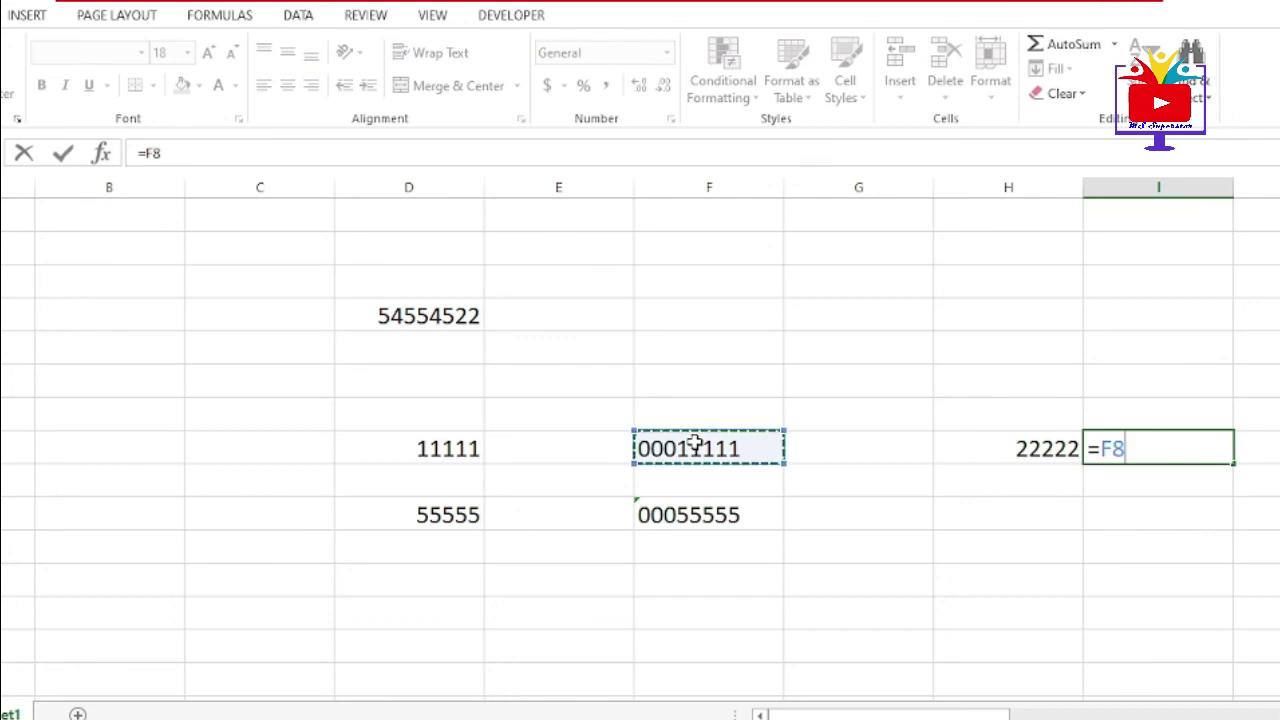
type("+")
left_click(979, 449)
key("Return")
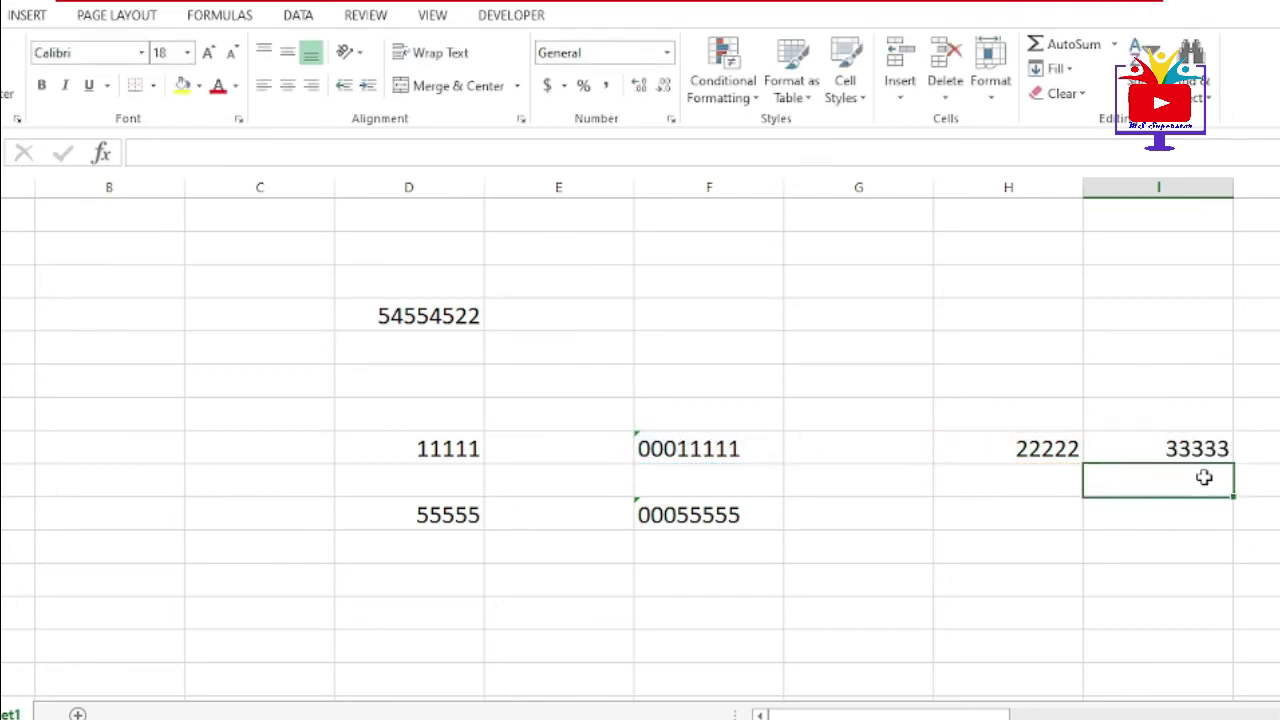
left_click(1185, 452)
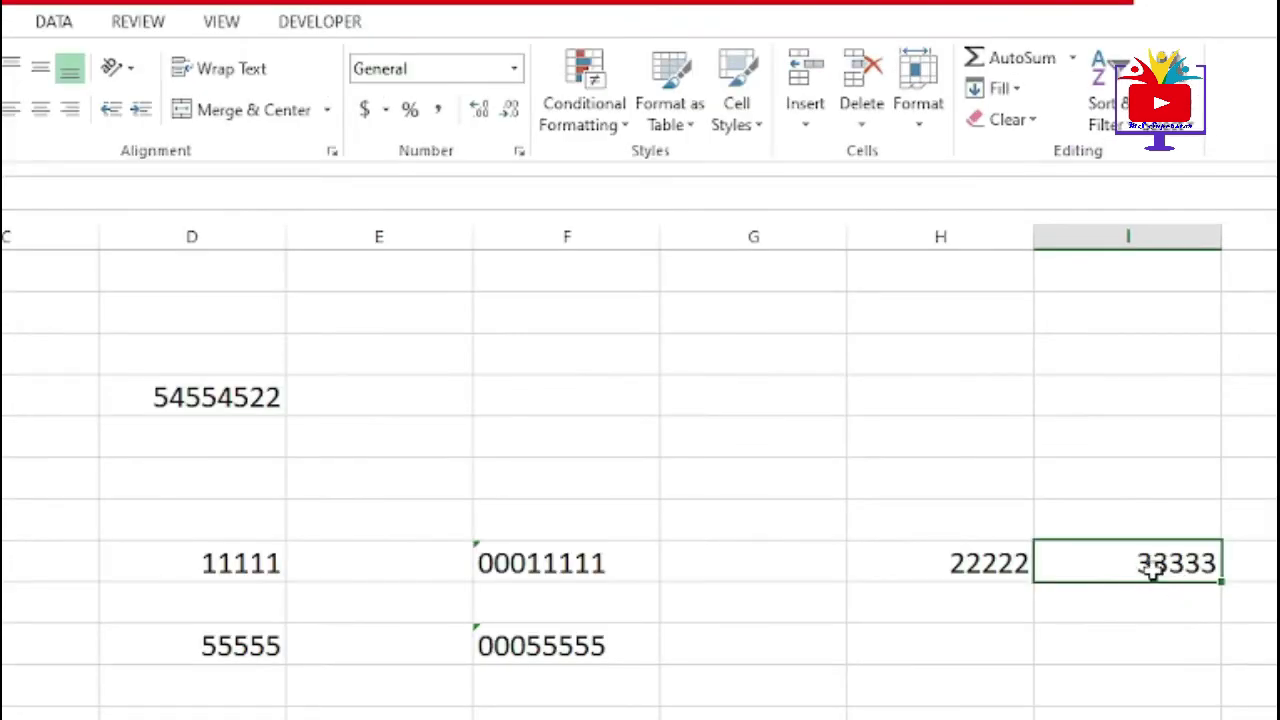
left_click(992, 658)
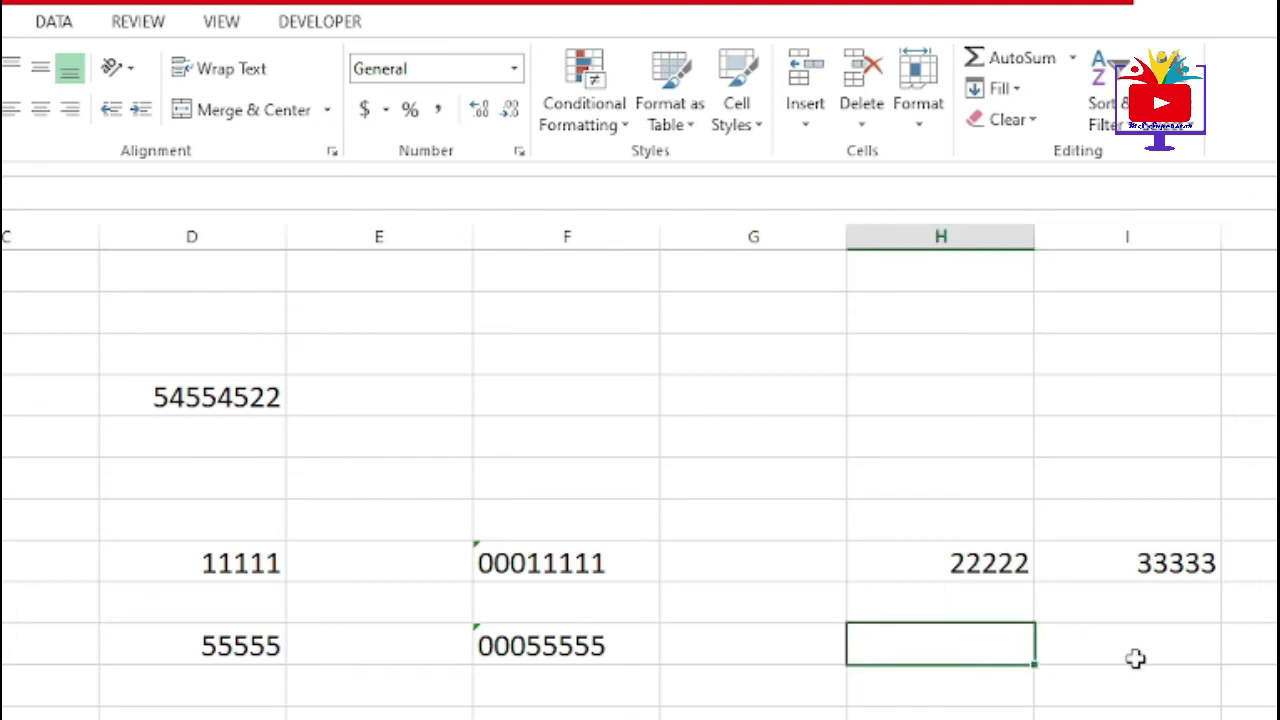
- Enter 22222 in H10 and the formula =F10+H10 in I10
type("22222")
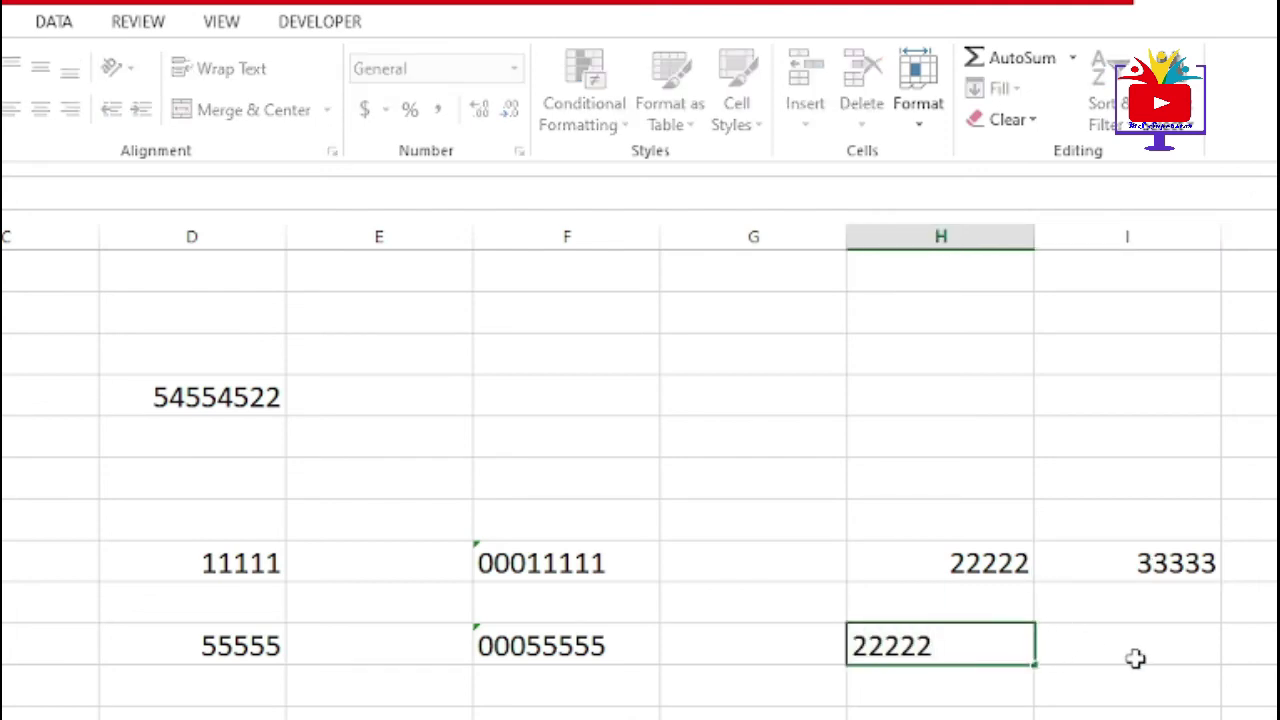
left_click(1135, 658)
type("=")
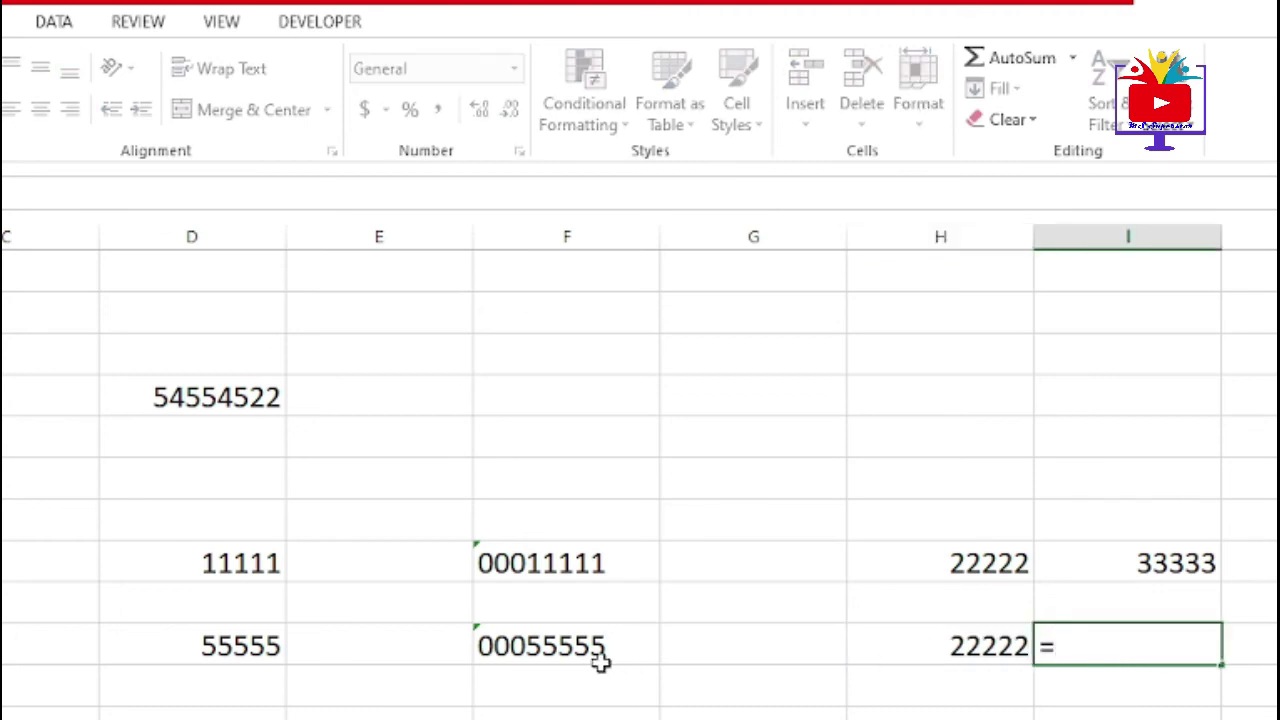
left_click(600, 660)
type("+")
left_click(929, 641)
key("Return")
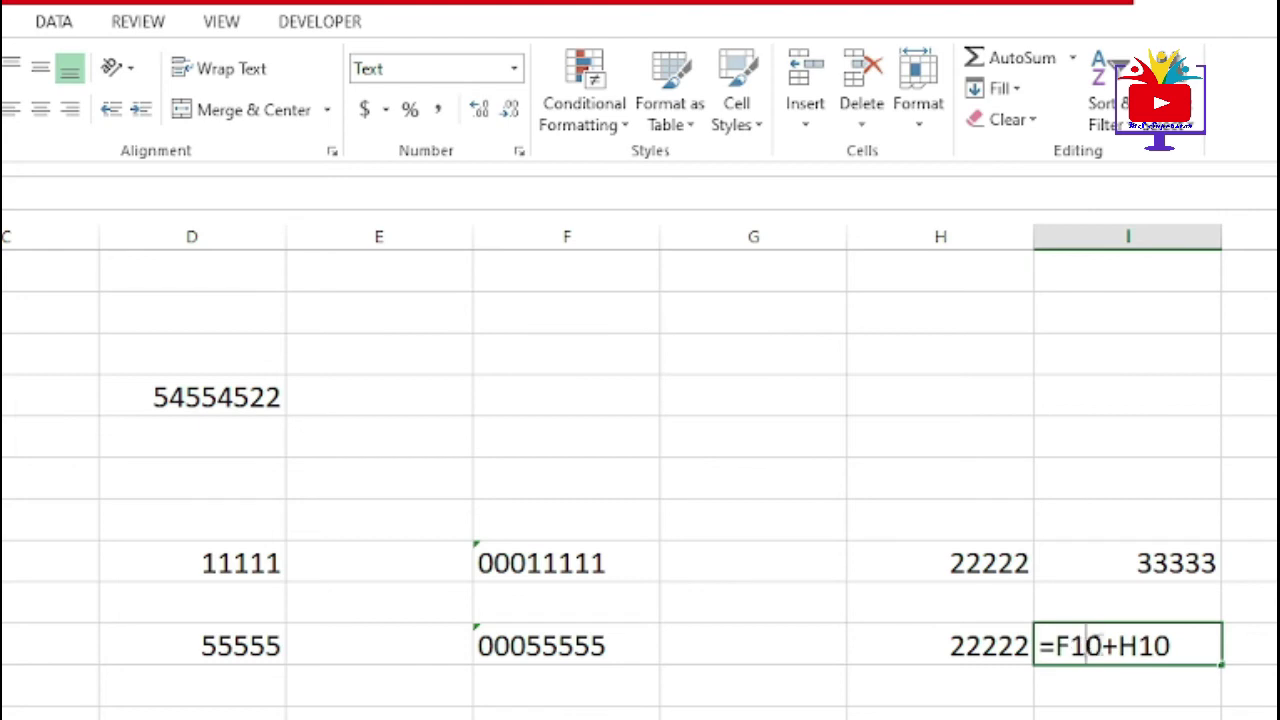
- Compare I10's formula, shown as text, with the working formula in I8
double_click(1098, 646)
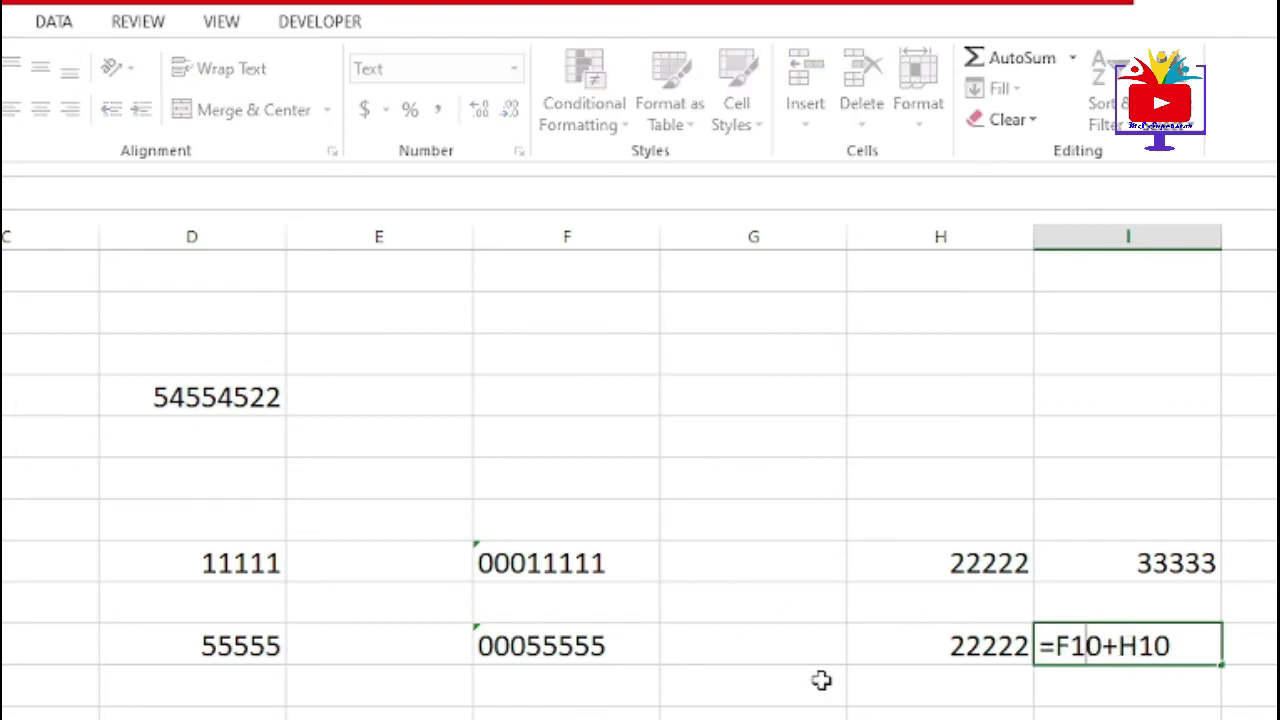
key("Return")
double_click(1148, 564)
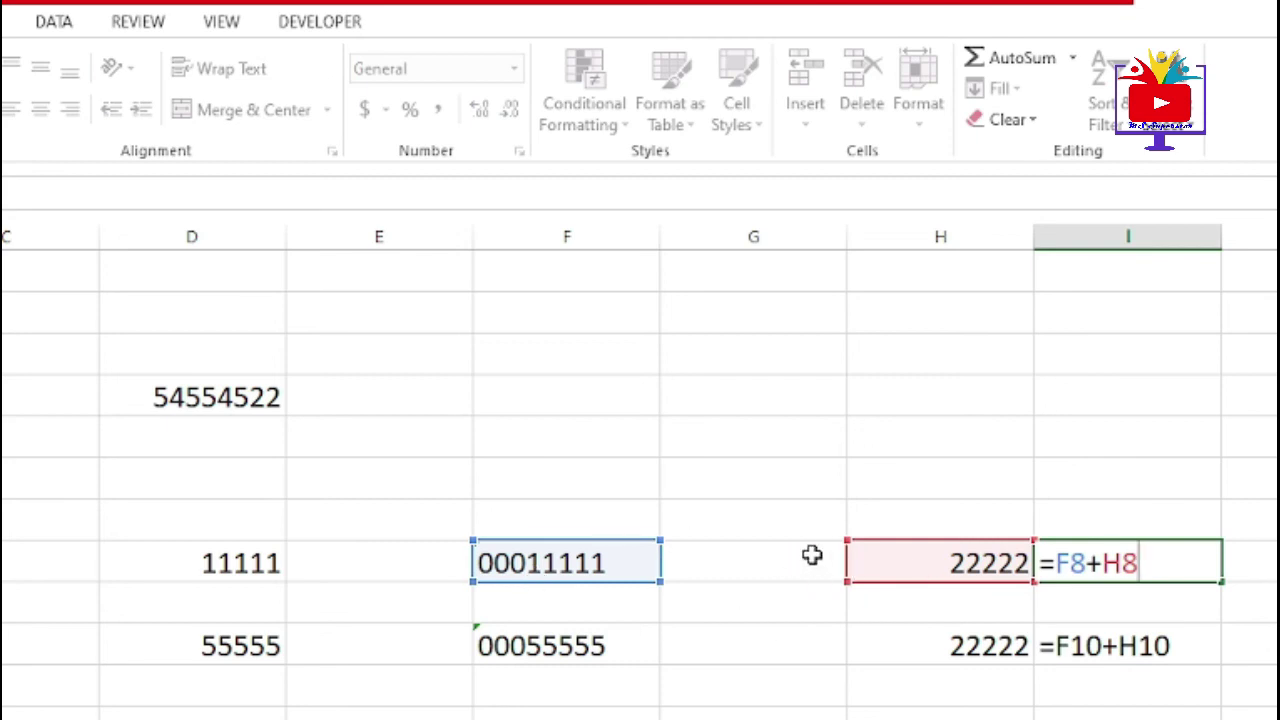
key("Return")
double_click(1068, 645)
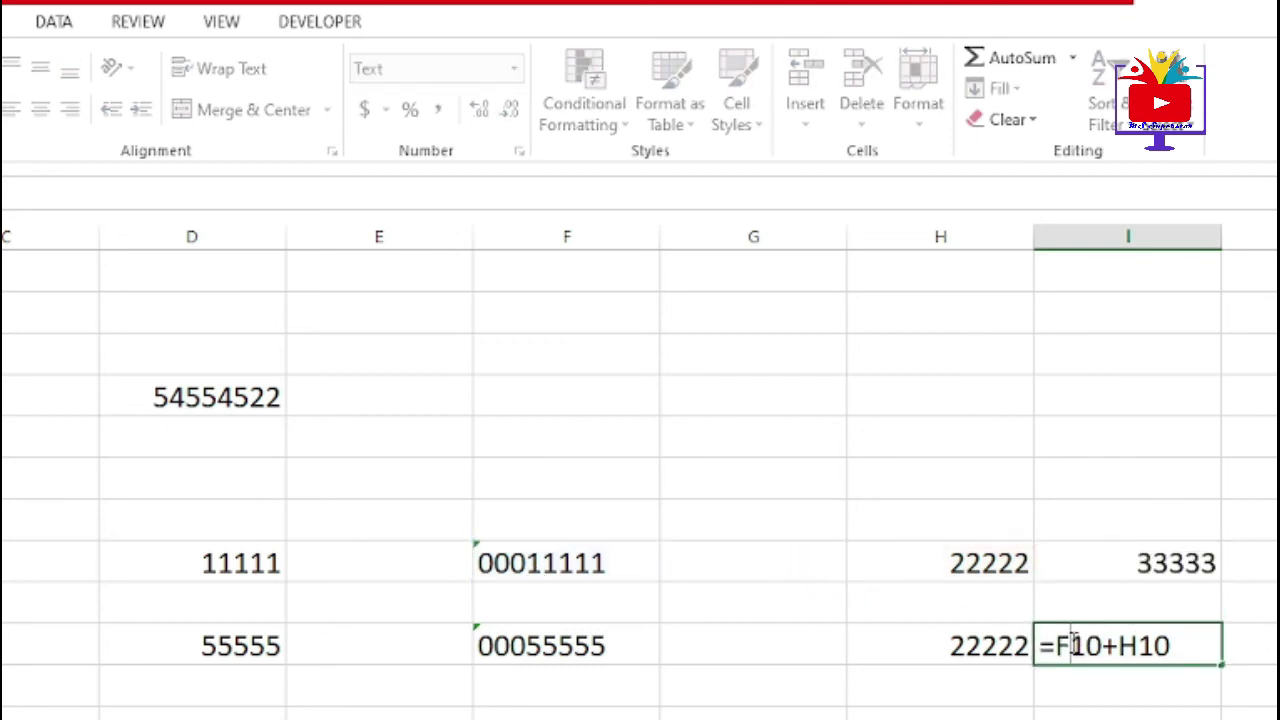
key("Return")
- Change F10's number format from Text to General
left_click(609, 632)
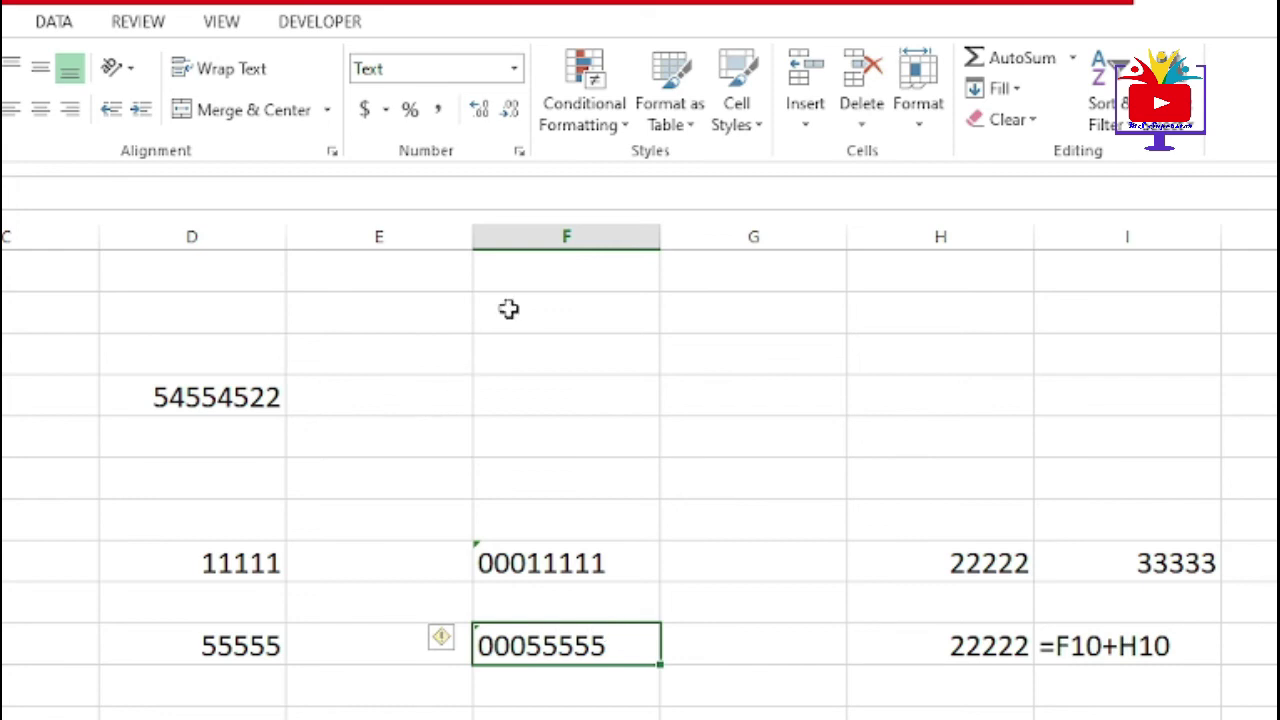
left_click(128, 230)
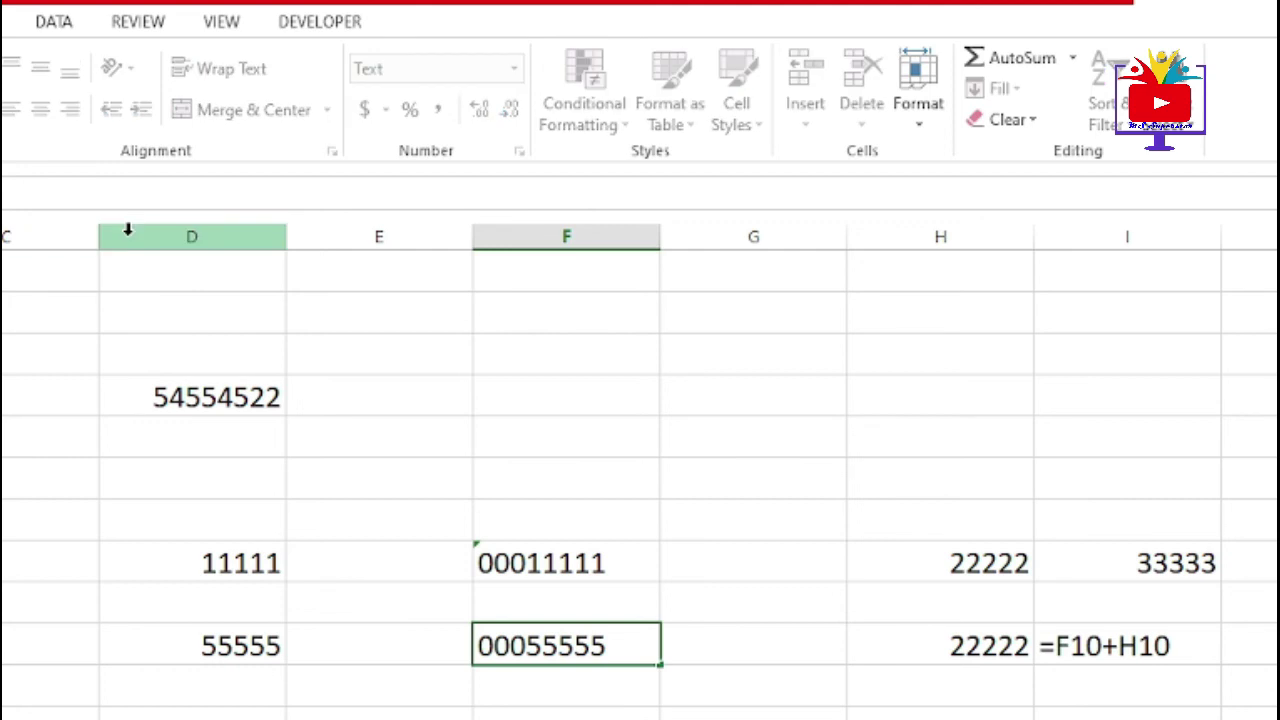
left_click(514, 68)
left_click(490, 106)
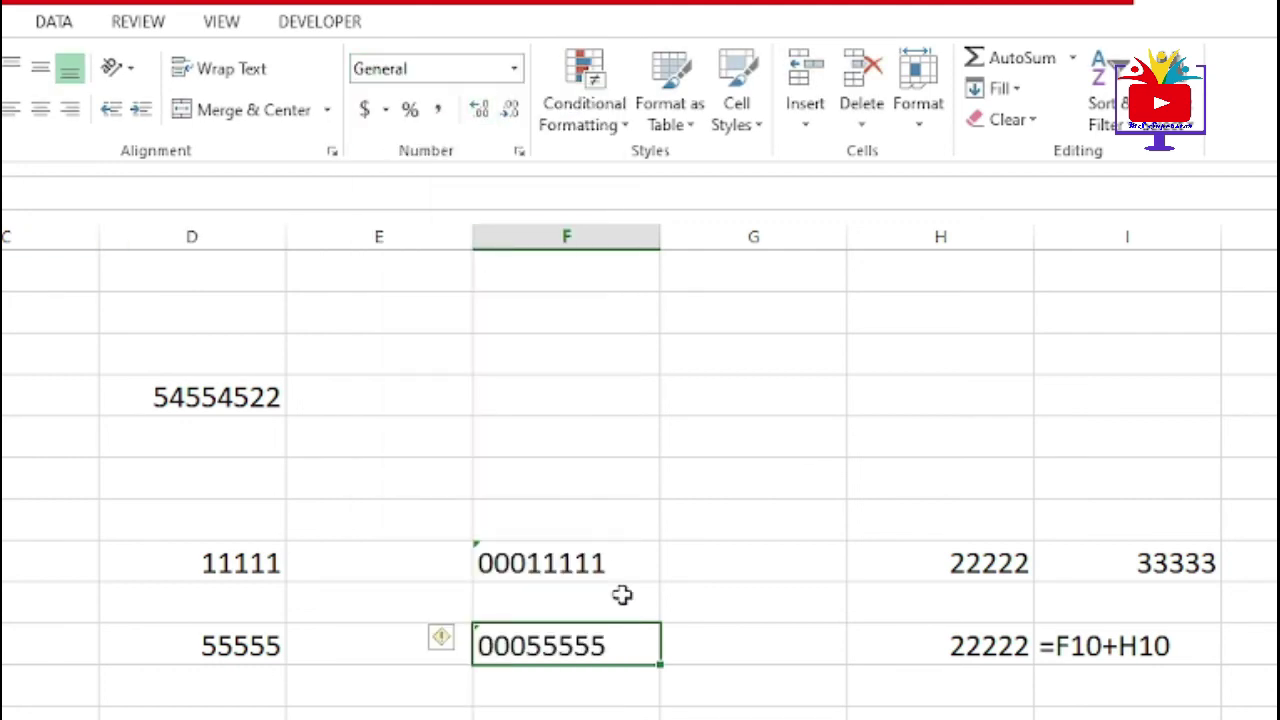
- Rewrite I10's formula as H10+F10 so it returns 77777
double_click(1134, 650)
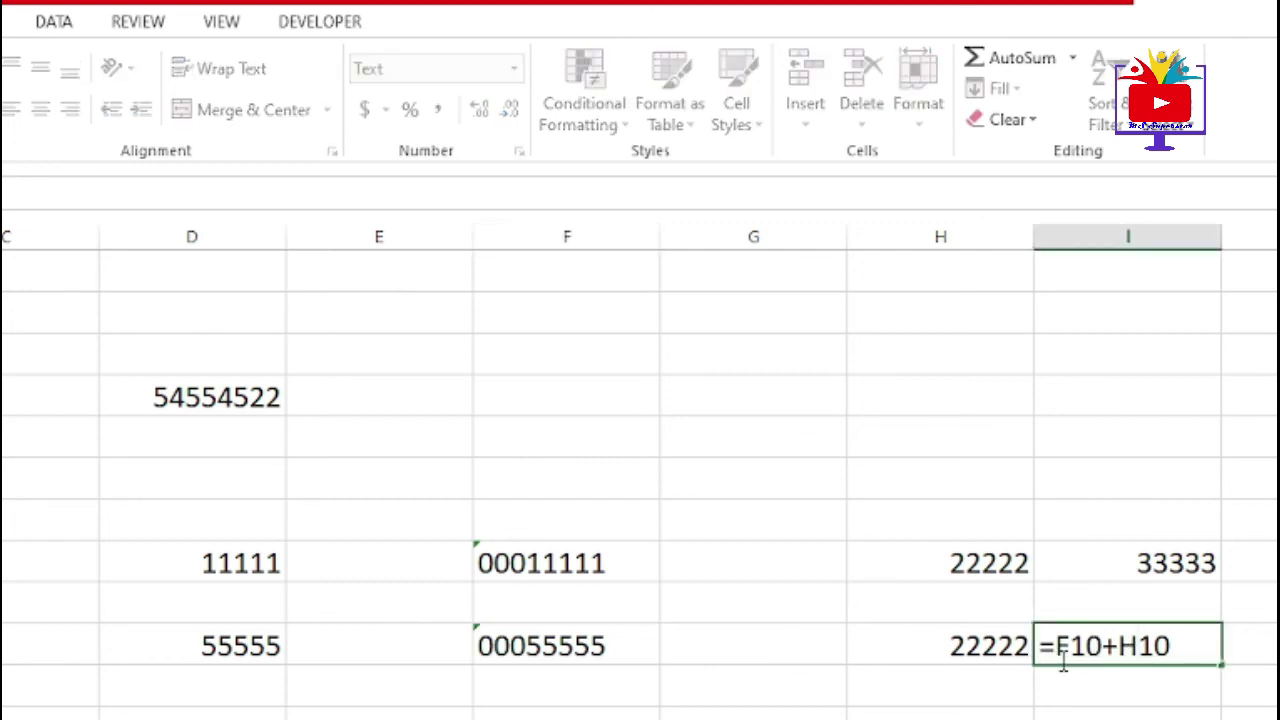
key("Escape")
type("=")
left_click(991, 648)
type("+")
left_click(505, 646)
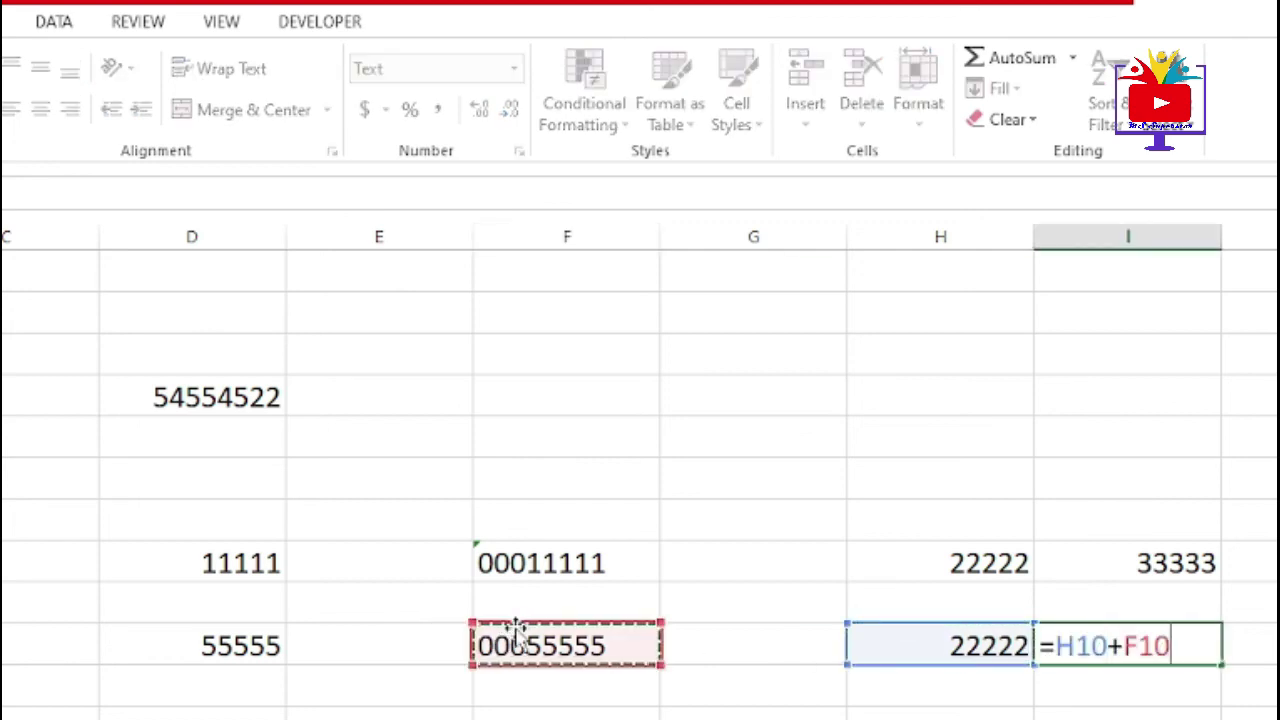
key("Return")
left_click(1126, 635)
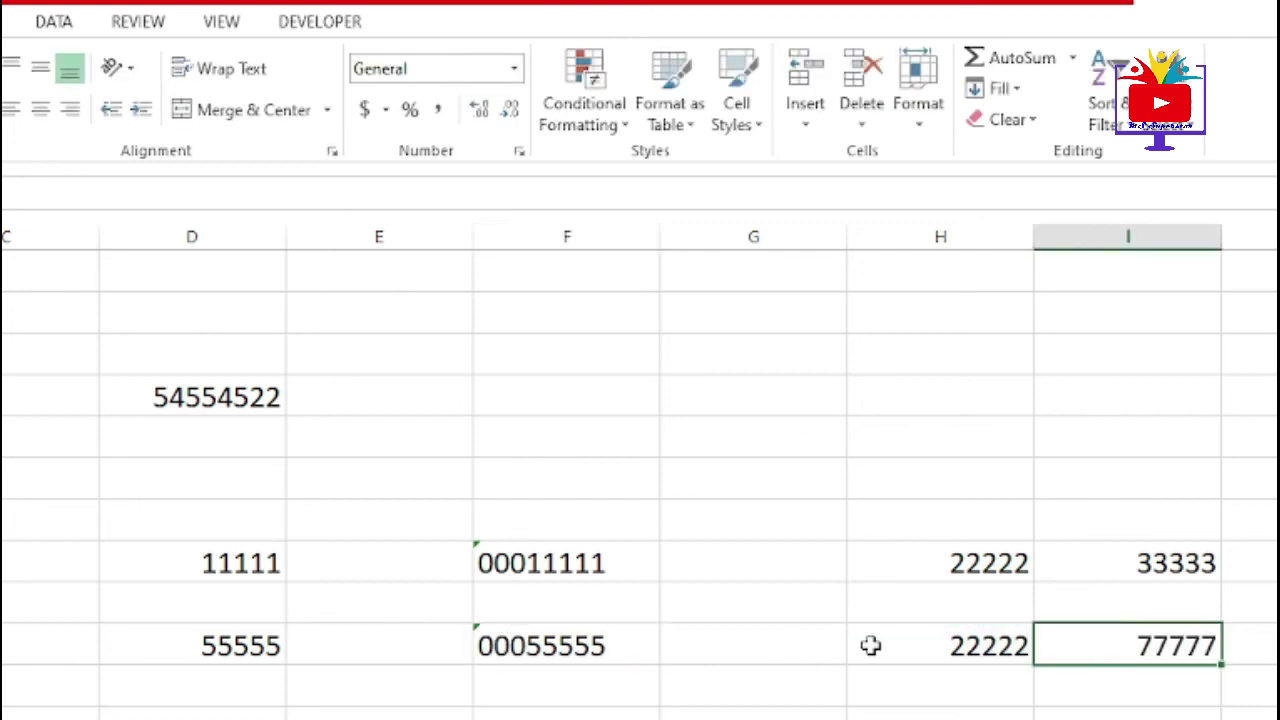
- Check F10 and H10, then type =H10+F10 into I10 once more
left_click(566, 642)
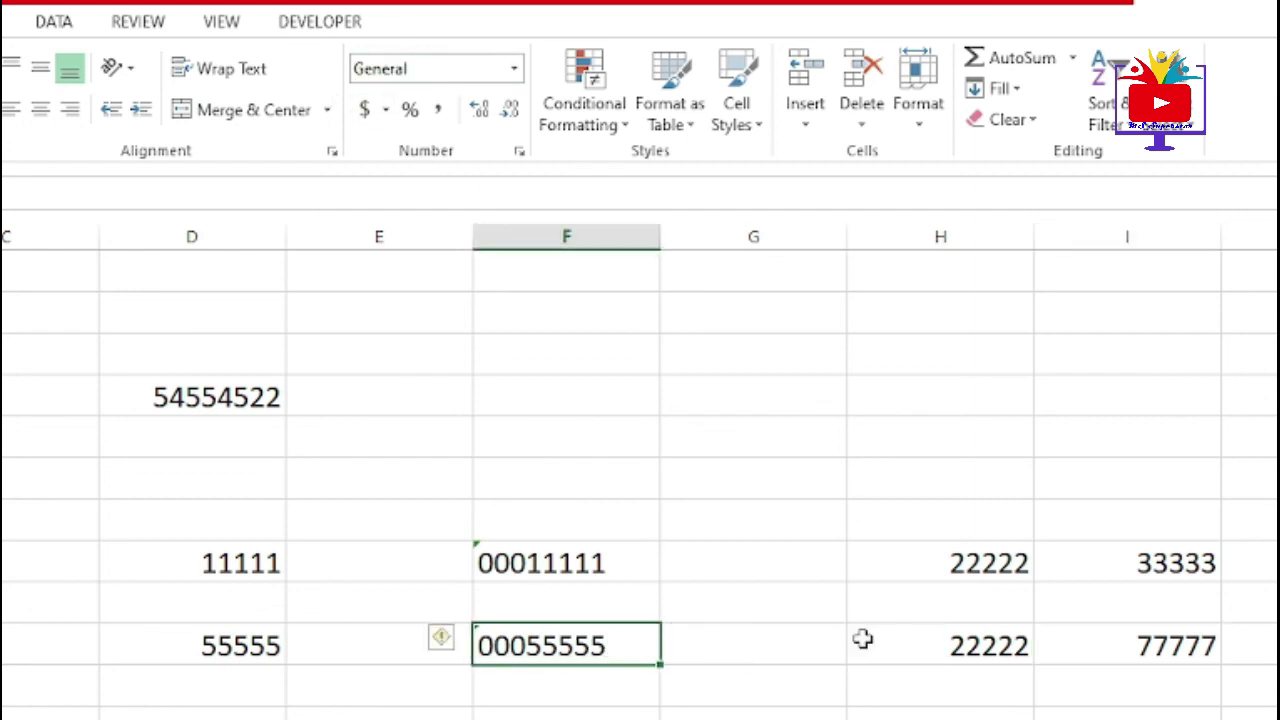
left_click(997, 648)
left_click(1143, 650)
type("=H10+F10")
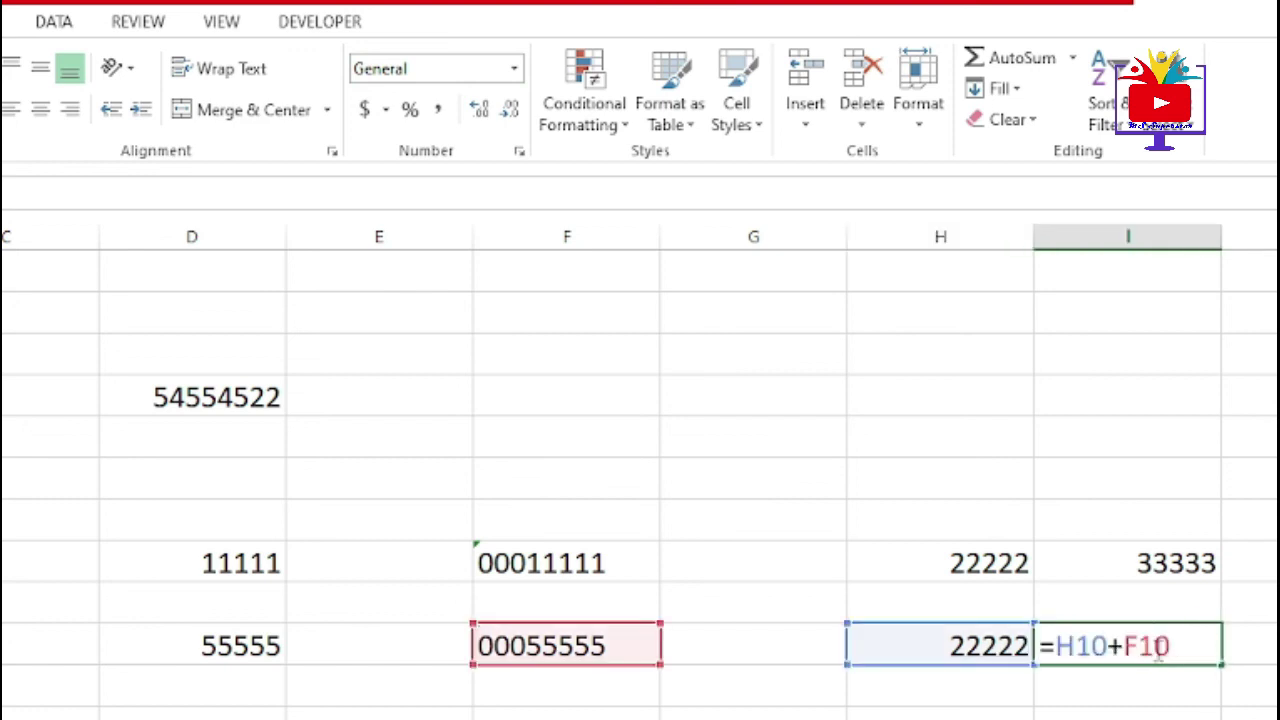
key("Return")
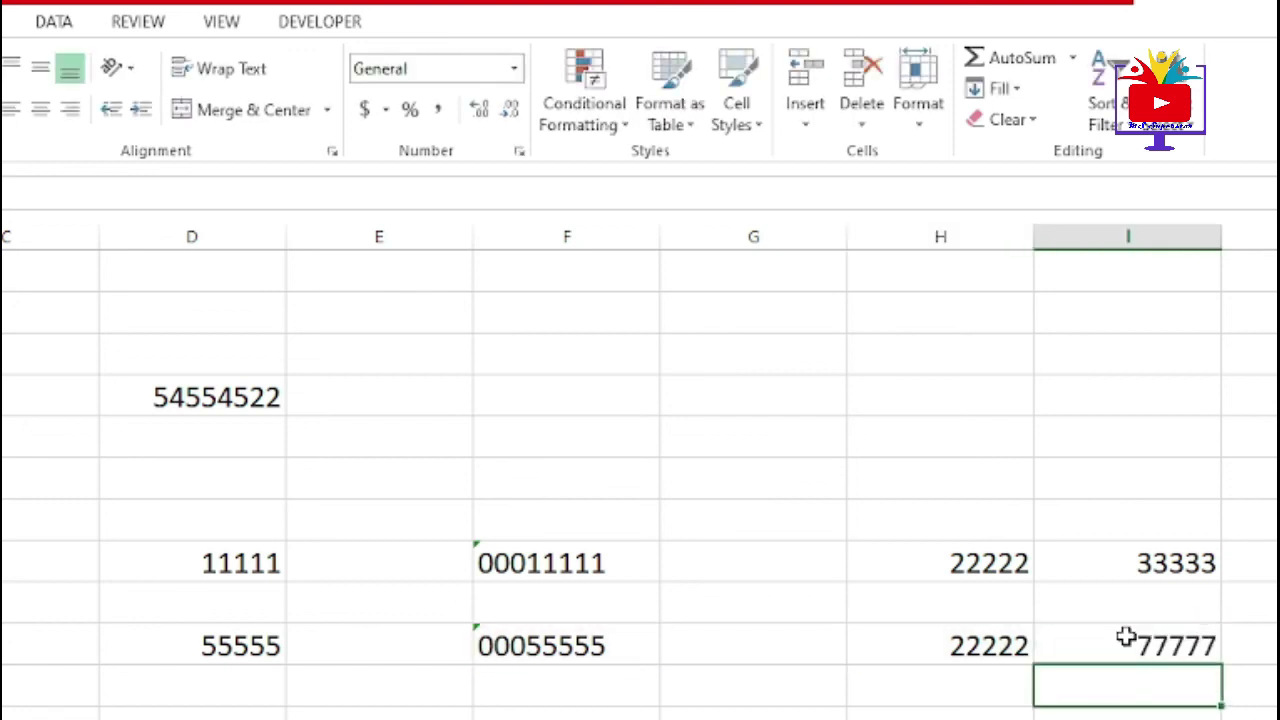